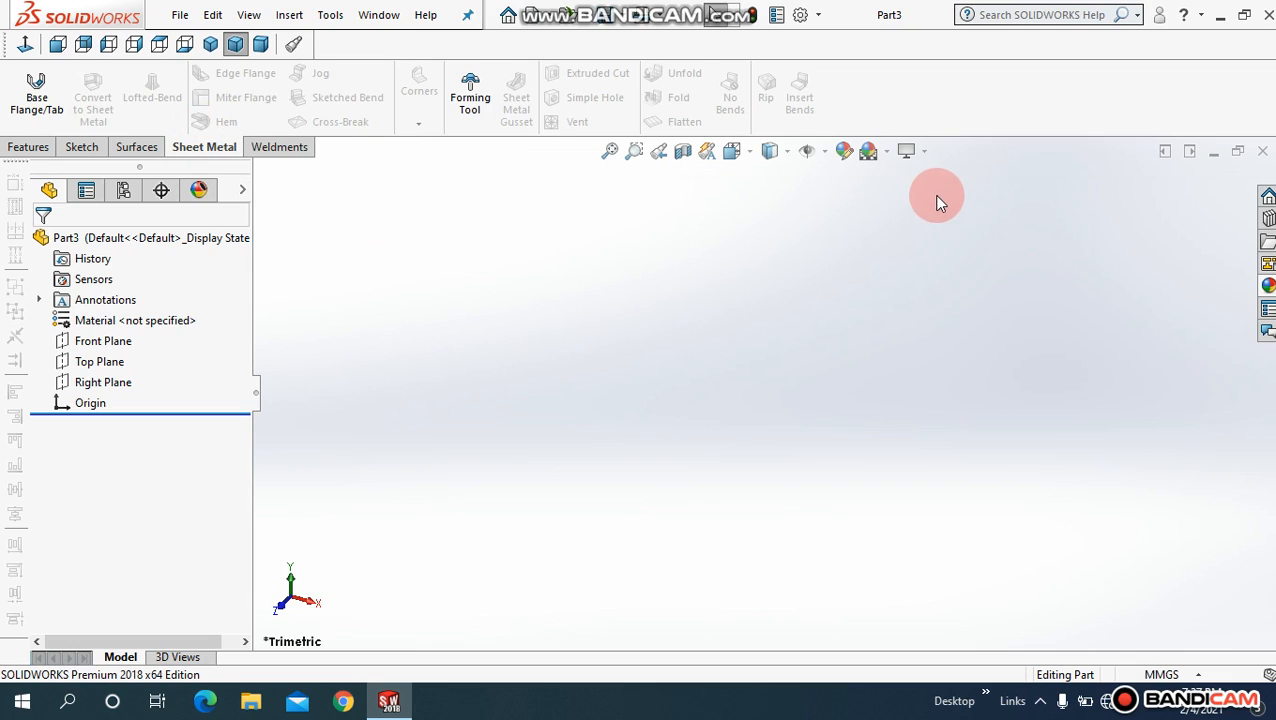
Step: Change the background scene of the empty part to plain white
{"action": "left_click", "coordinate": [887, 155]}
{"action": "left_click", "coordinate": [895, 52]}
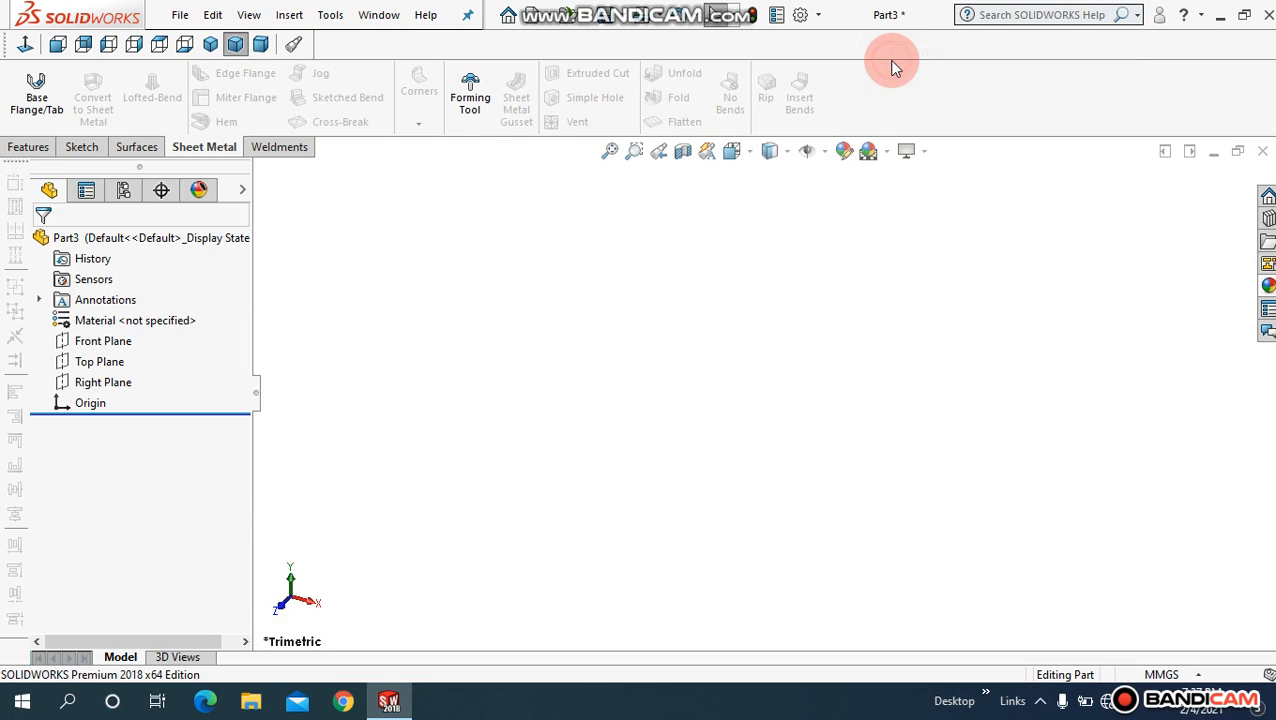
Step: Start a base flange on the Front Plane and sketch a center rectangle about 185 by 75 mm on the origin
{"action": "left_click", "coordinate": [84, 149]}
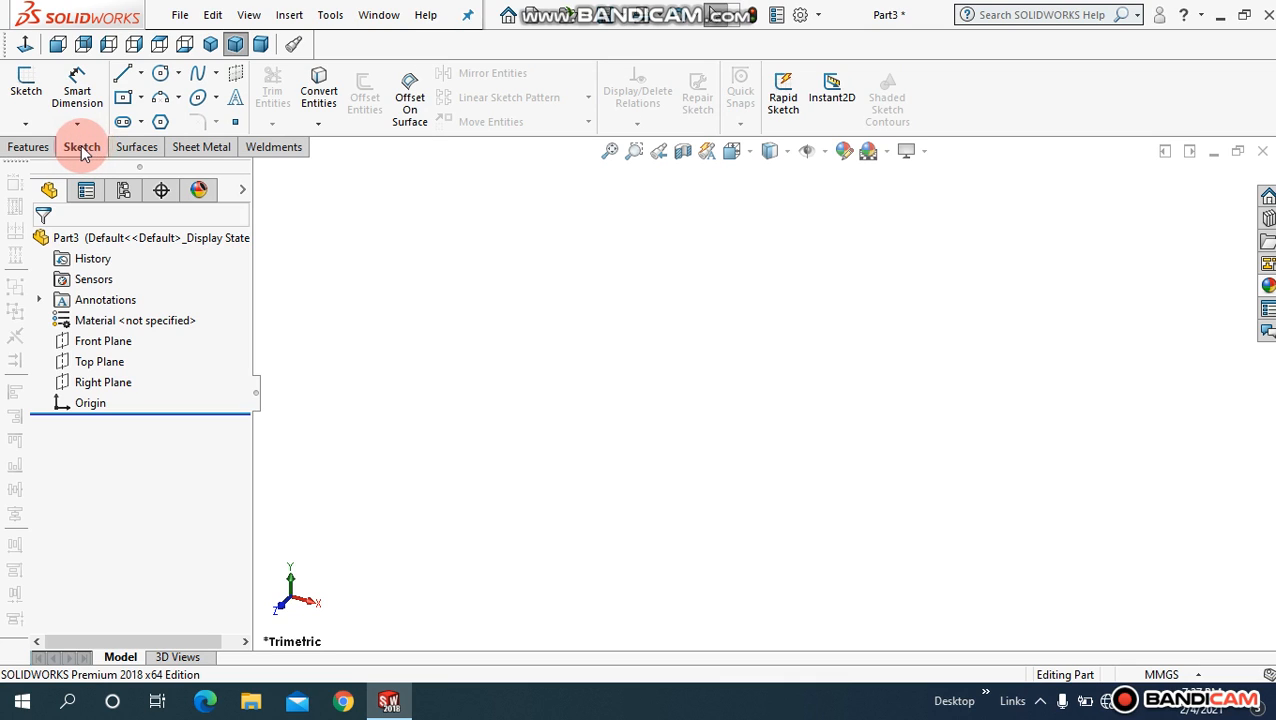
{"action": "left_click", "coordinate": [201, 147]}
{"action": "left_click", "coordinate": [36, 97]}
{"action": "left_click", "coordinate": [622, 290]}
{"action": "left_click", "coordinate": [124, 100]}
{"action": "left_click", "coordinate": [767, 397]}
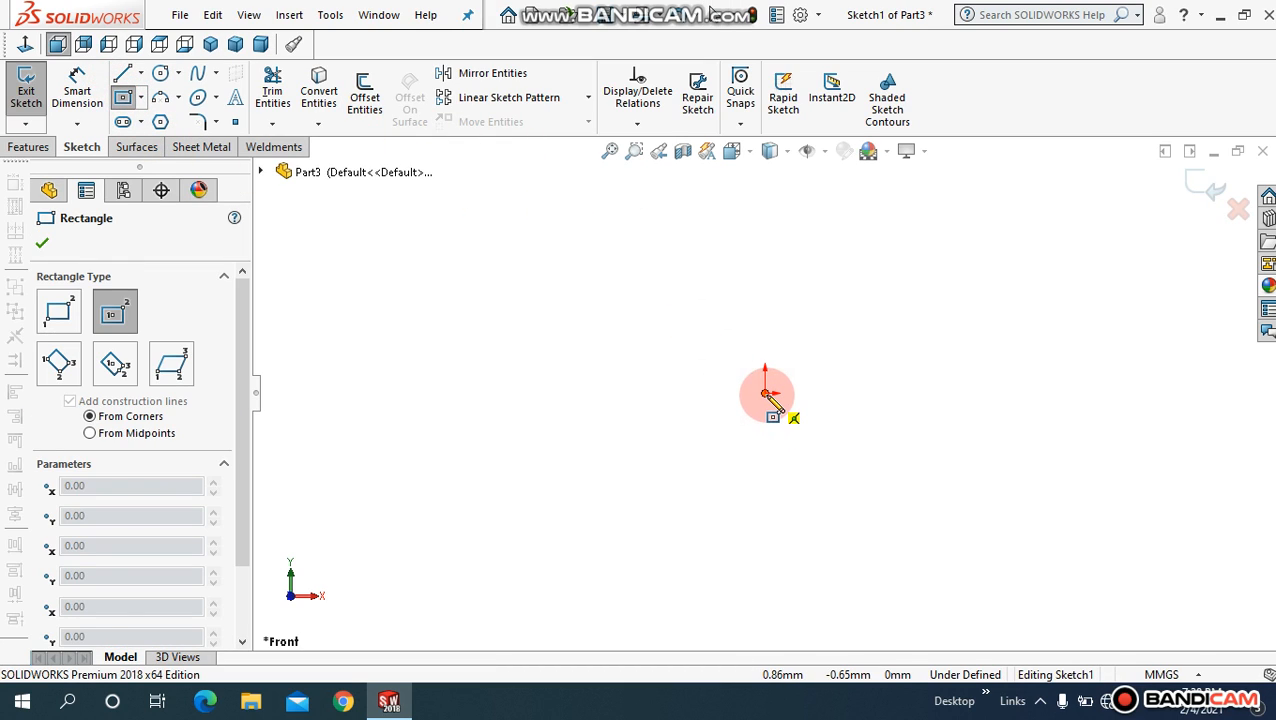
{"action": "left_click", "coordinate": [564, 311]}
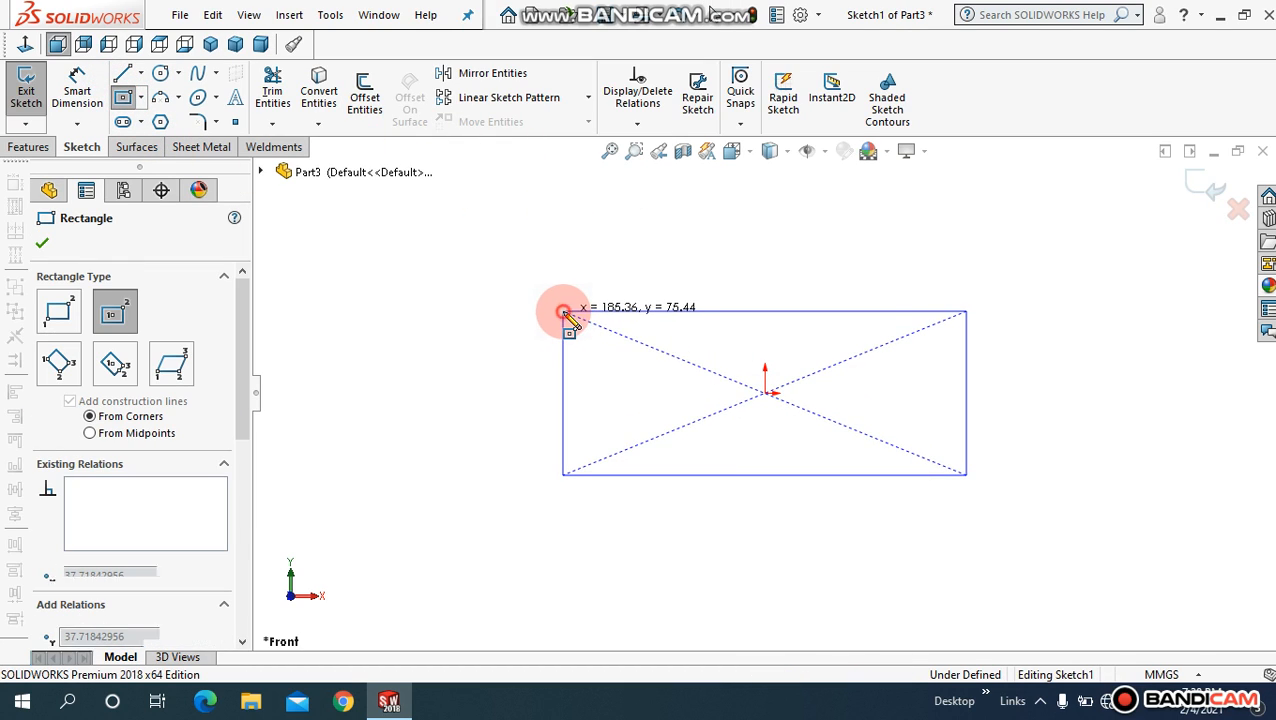
Step: Finish the sketch and create the base flange with a thickness of 5 mm
{"action": "left_click", "coordinate": [1198, 196]}
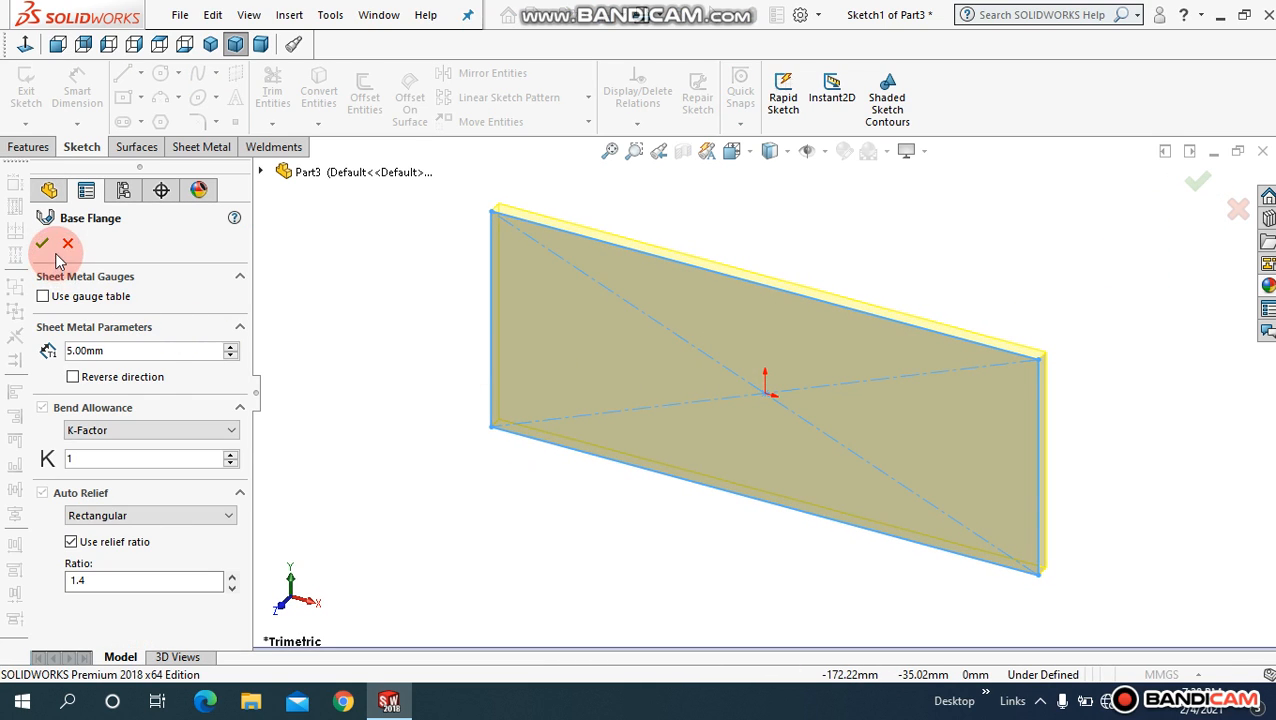
{"action": "left_click", "coordinate": [137, 350]}
{"action": "left_click", "coordinate": [43, 245]}
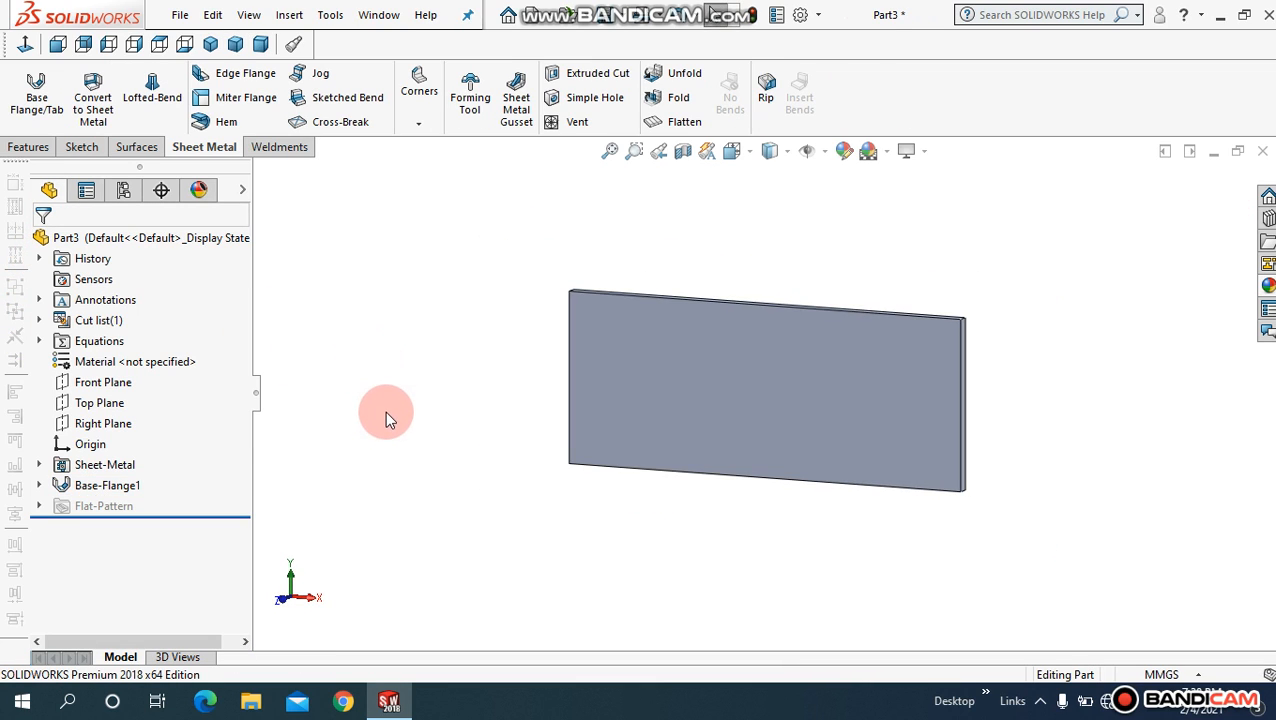
Step: Add a 90° edge flange about 68 mm long along one short edge of the base plate
{"action": "middle_click_drag", "start_coordinate": [402, 313], "coordinate": [419, 376]}
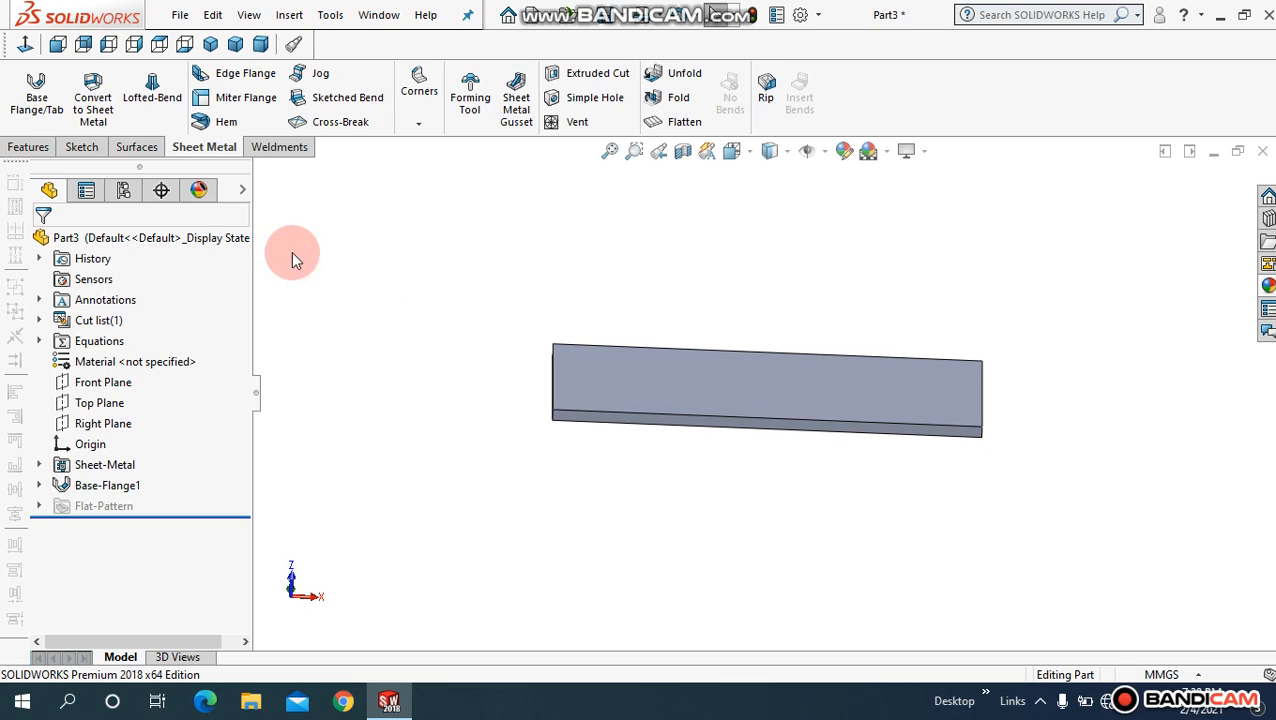
{"action": "left_click", "coordinate": [244, 80]}
{"action": "middle_click_drag", "start_coordinate": [396, 336], "coordinate": [416, 360]}
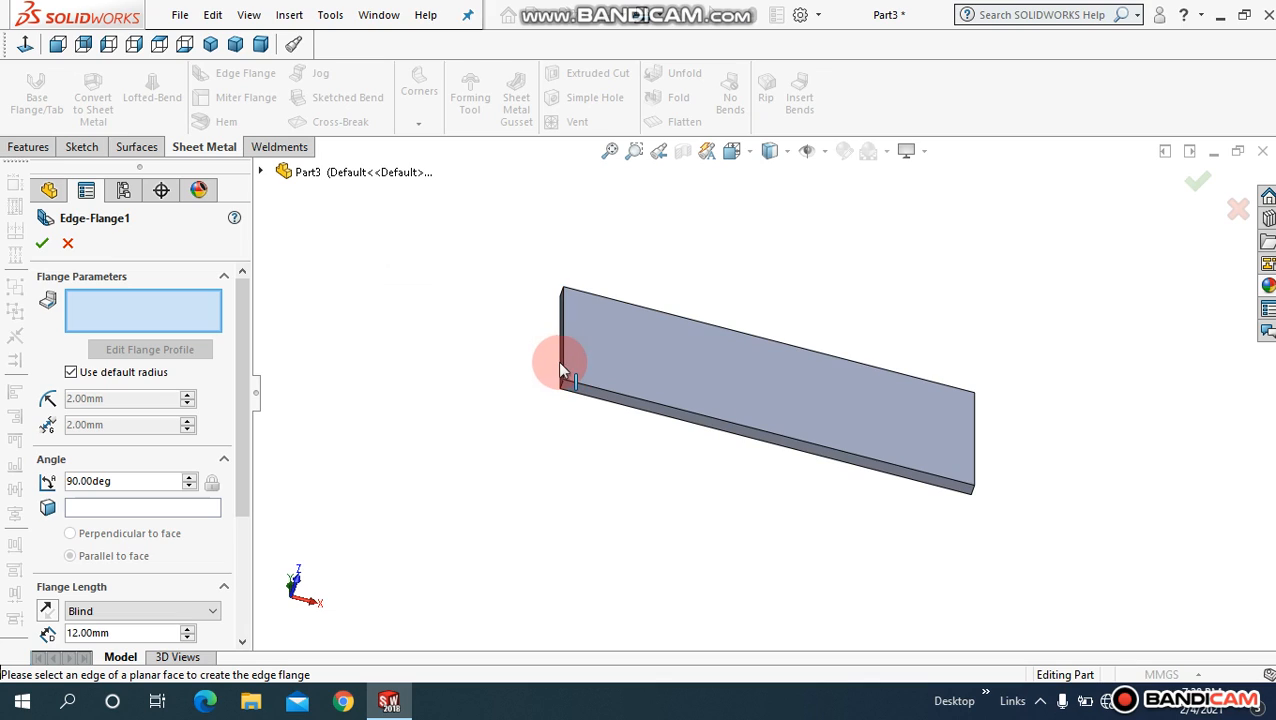
{"action": "left_click", "coordinate": [561, 364]}
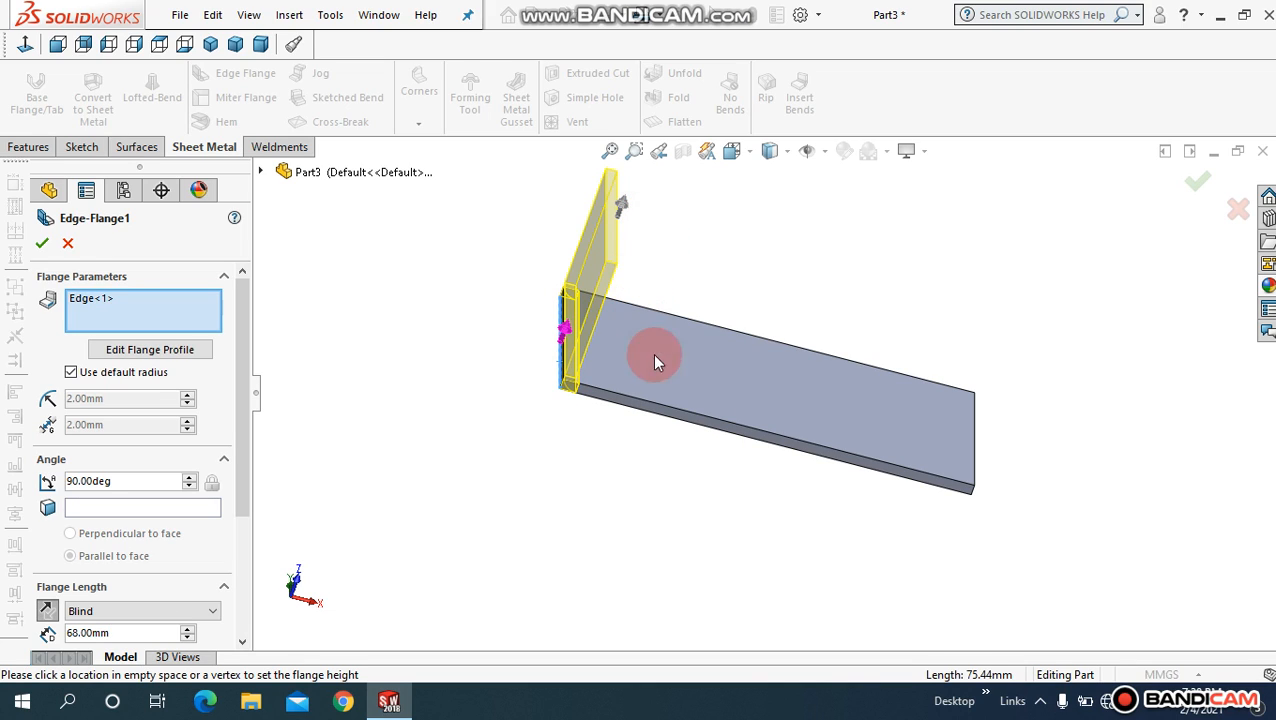
{"action": "left_click", "coordinate": [711, 428]}
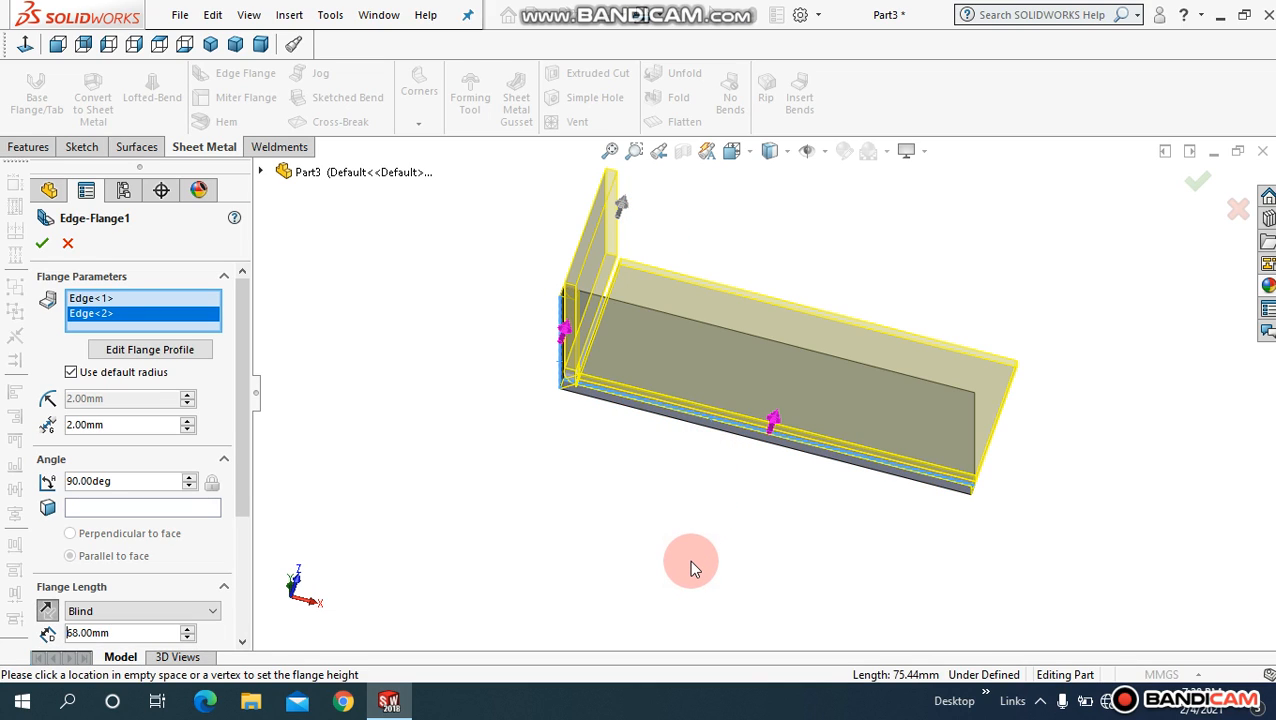
{"action": "right_click", "coordinate": [111, 319]}
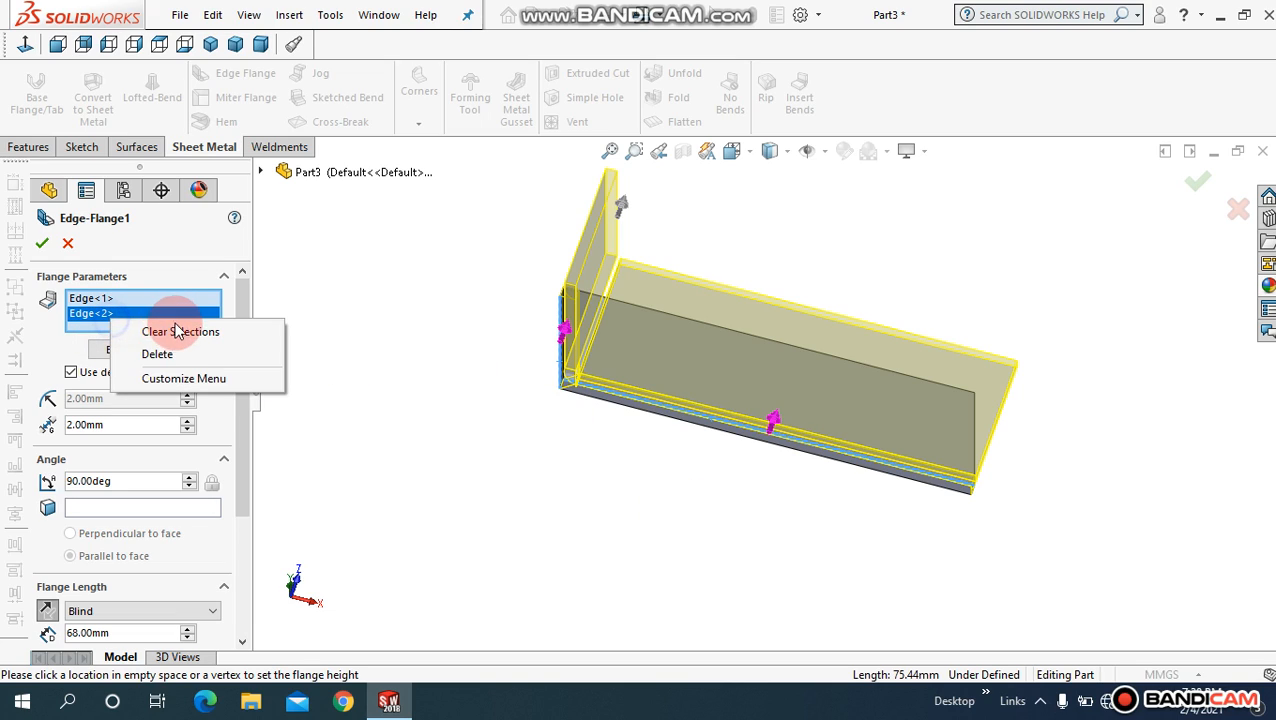
{"action": "left_click", "coordinate": [178, 331]}
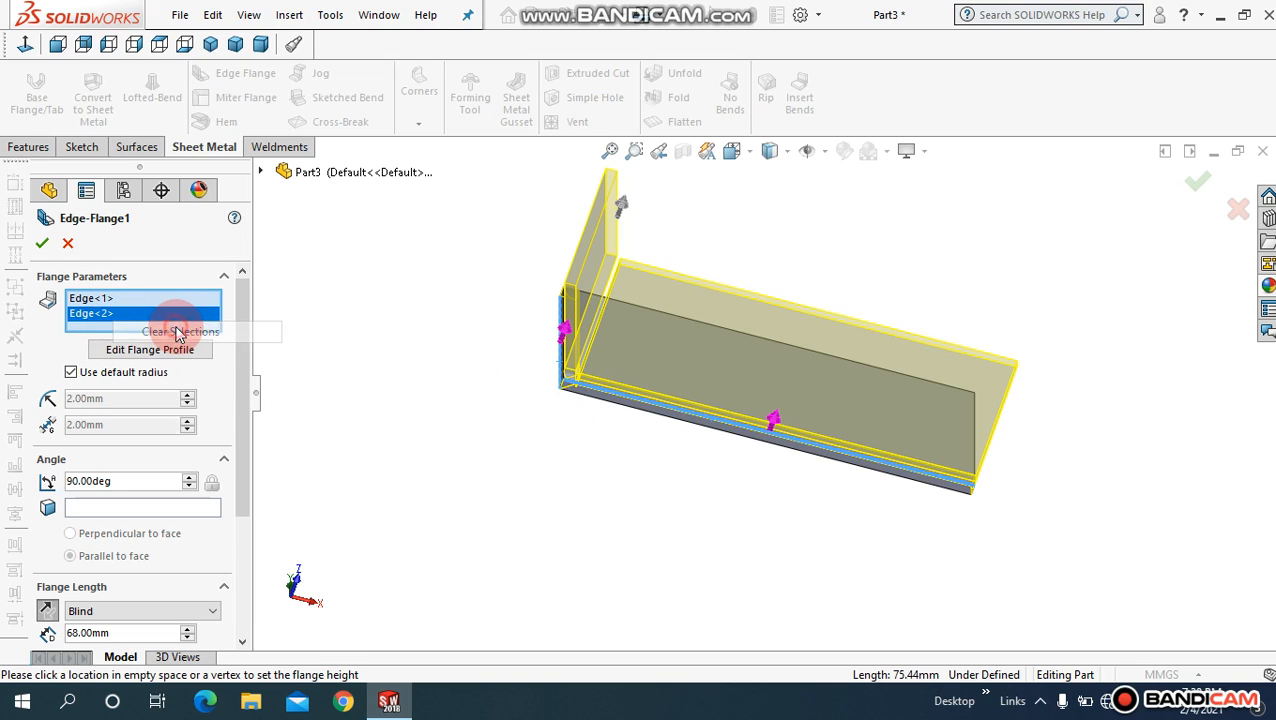
{"action": "left_click", "coordinate": [558, 350]}
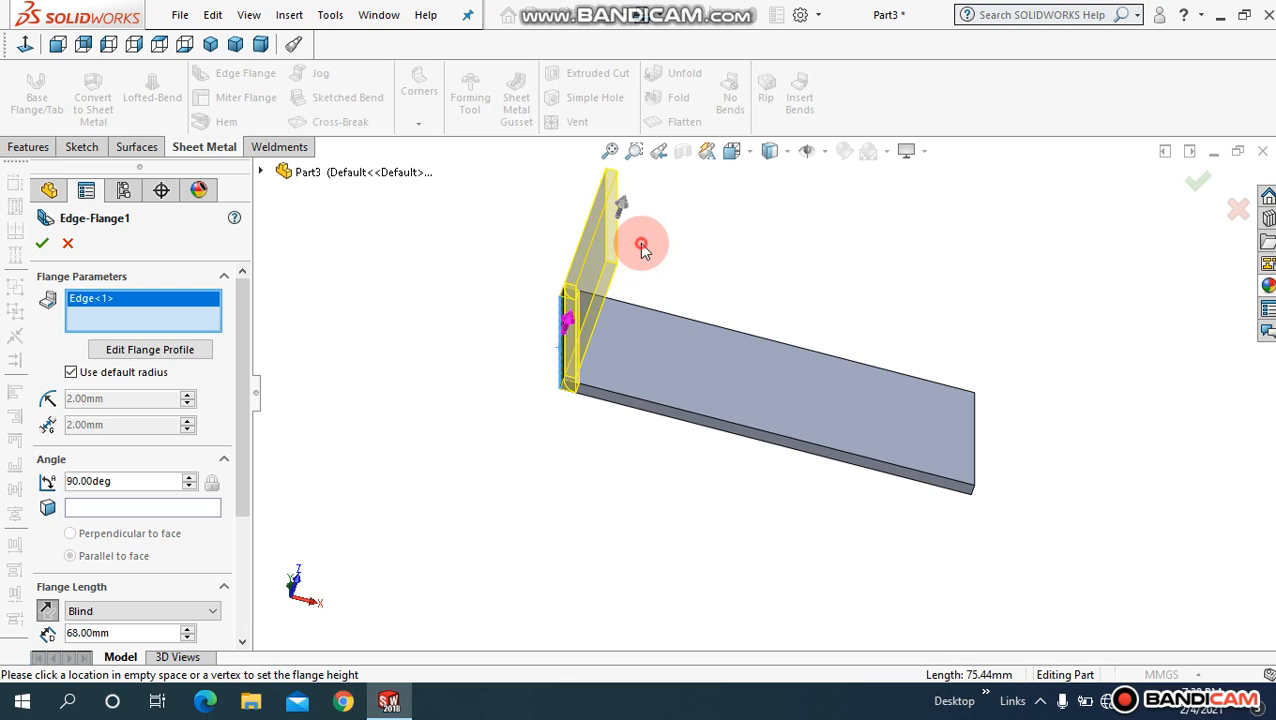
{"action": "left_click", "coordinate": [45, 245]}
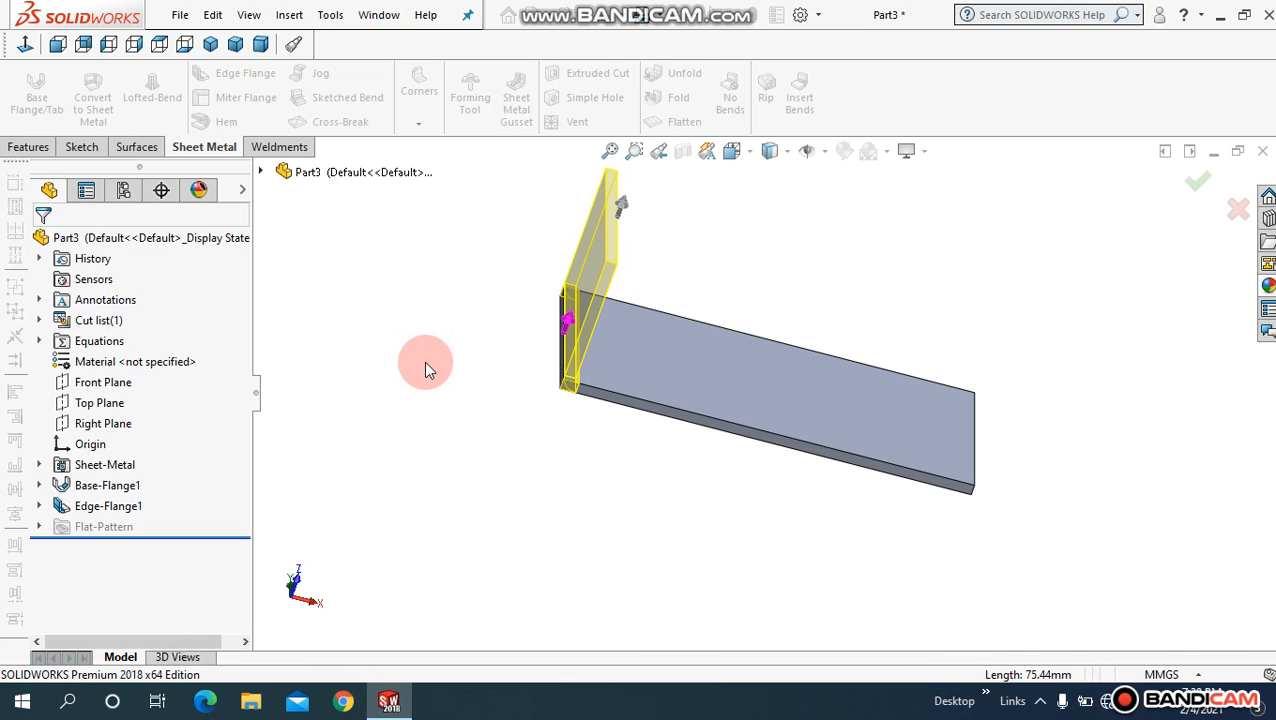
Step: Add a 90° edge flange about 95 mm long on a long edge of the plate, opposite in direction to the end flange
{"action": "left_click", "coordinate": [240, 75]}
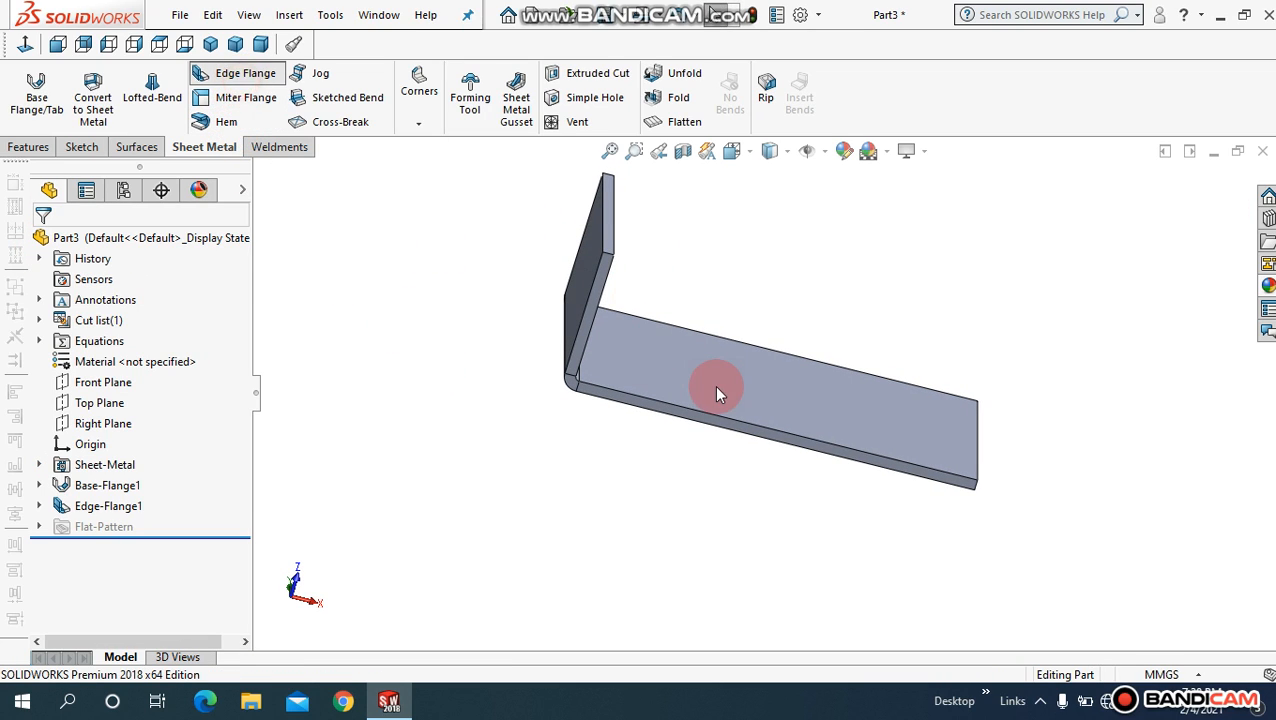
{"action": "left_click", "coordinate": [719, 424]}
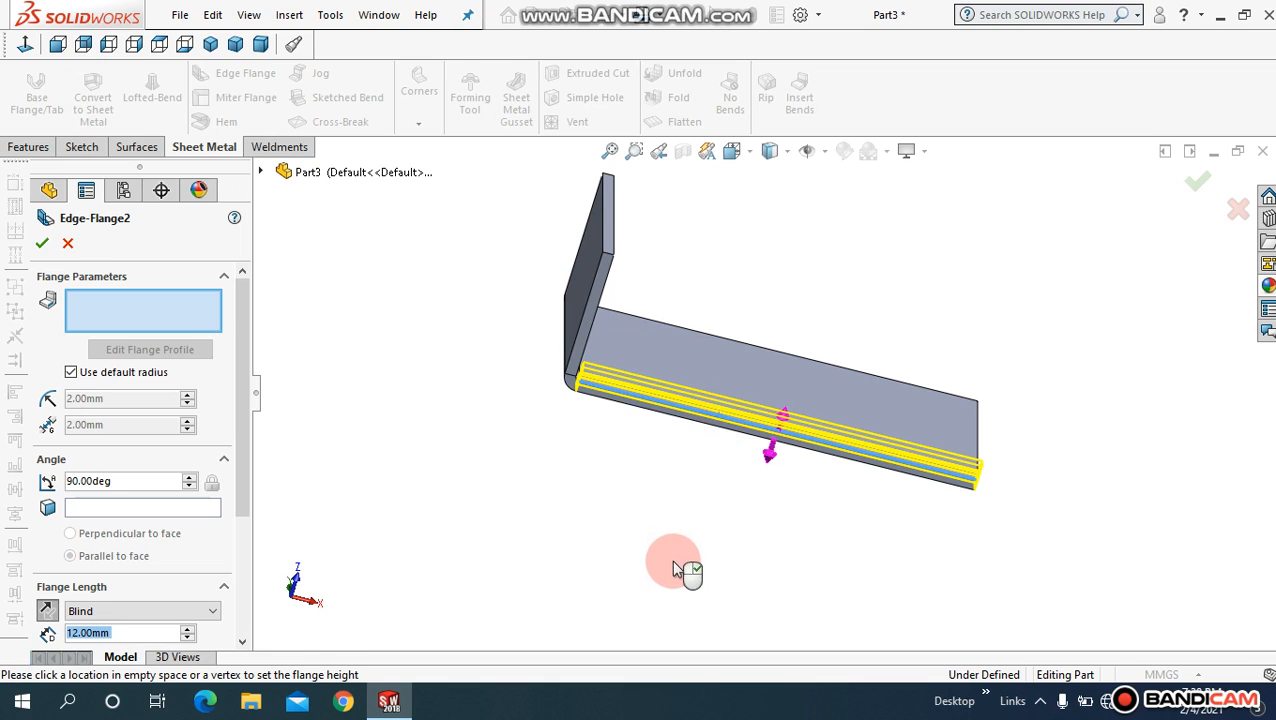
{"action": "left_click", "coordinate": [42, 243]}
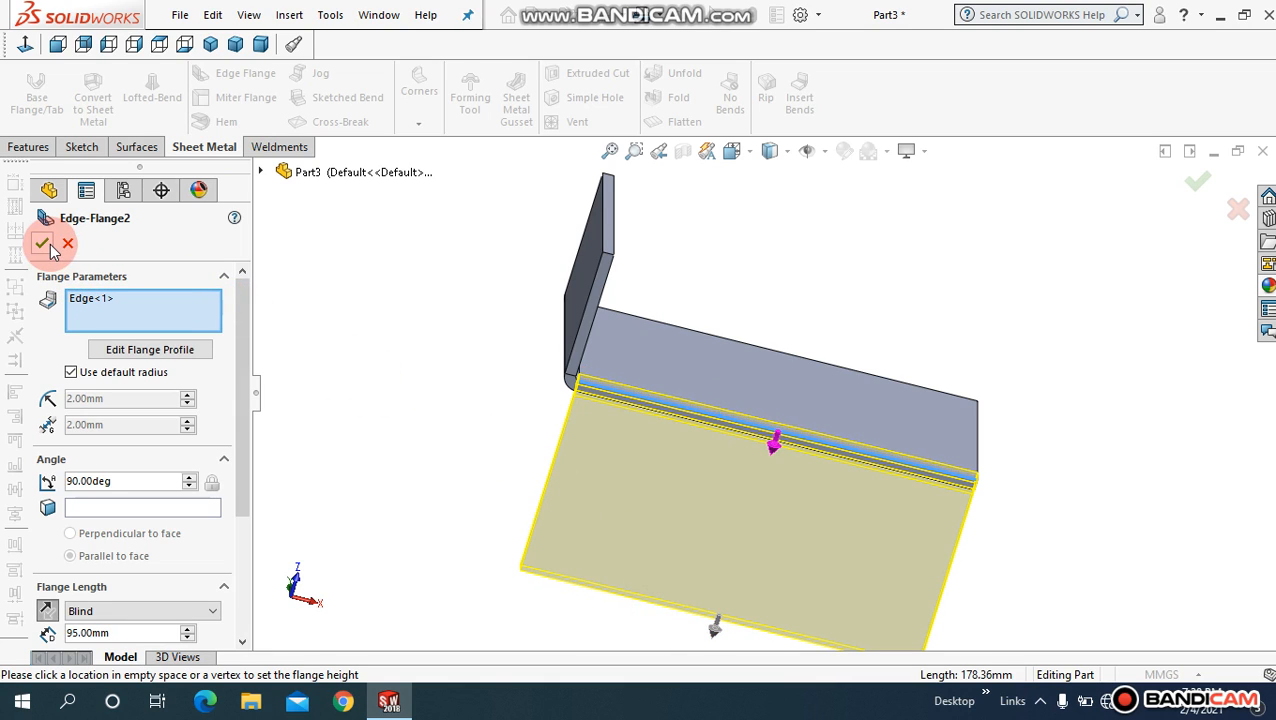
Step: Add a 90° edge flange about 54 mm long on the plate's other short edge, parallel to the first end flange
{"action": "middle_click_drag", "start_coordinate": [442, 313], "coordinate": [384, 355]}
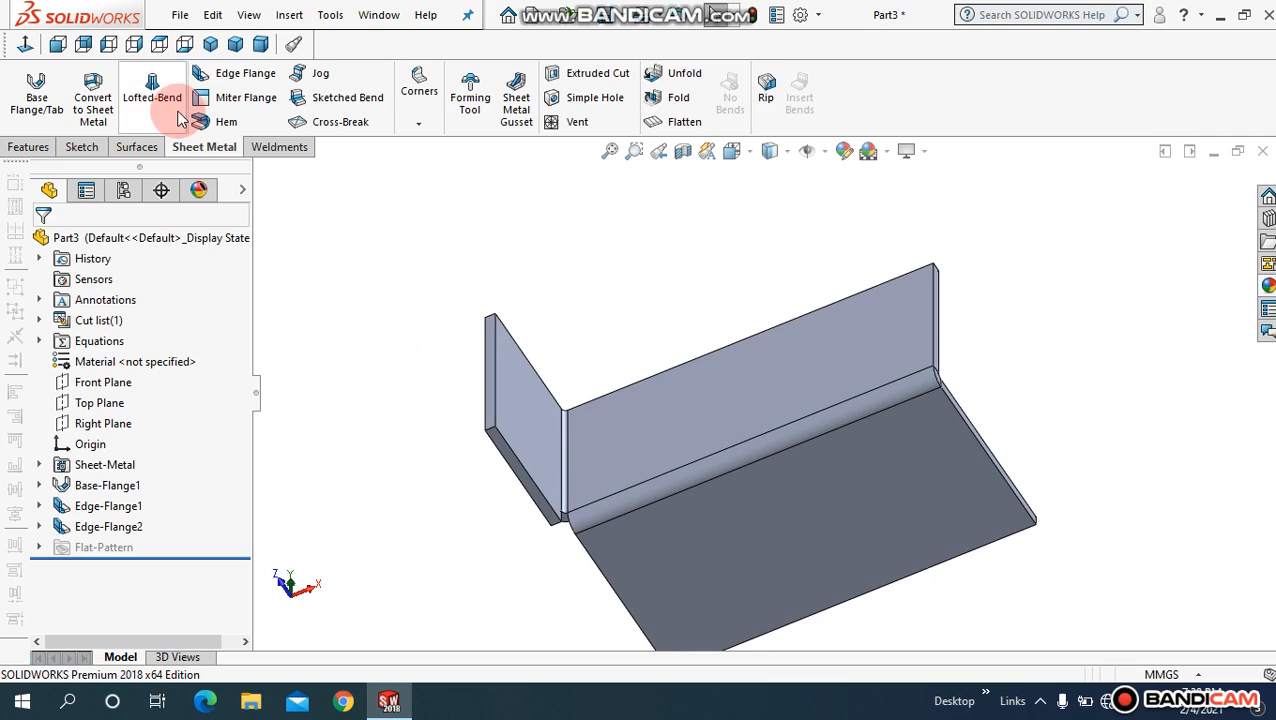
{"action": "left_click", "coordinate": [225, 80]}
{"action": "left_click", "coordinate": [938, 342]}
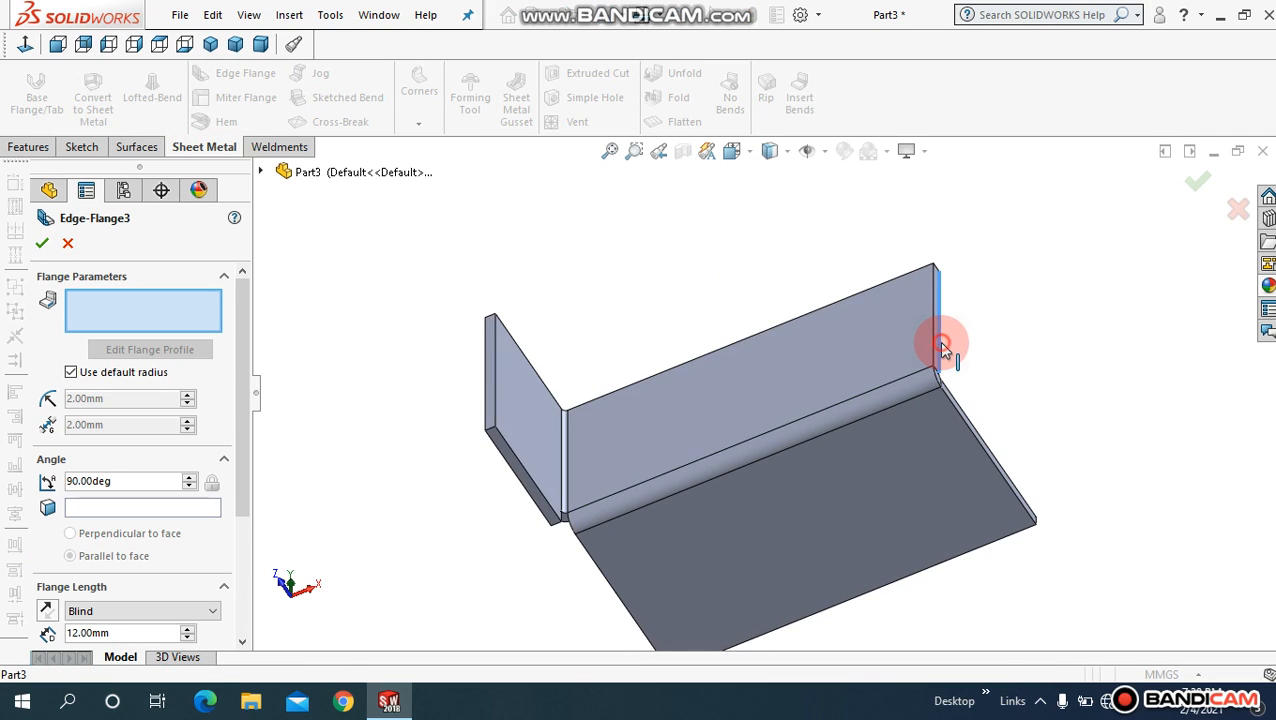
{"action": "left_click", "coordinate": [829, 273]}
{"action": "left_click", "coordinate": [42, 243]}
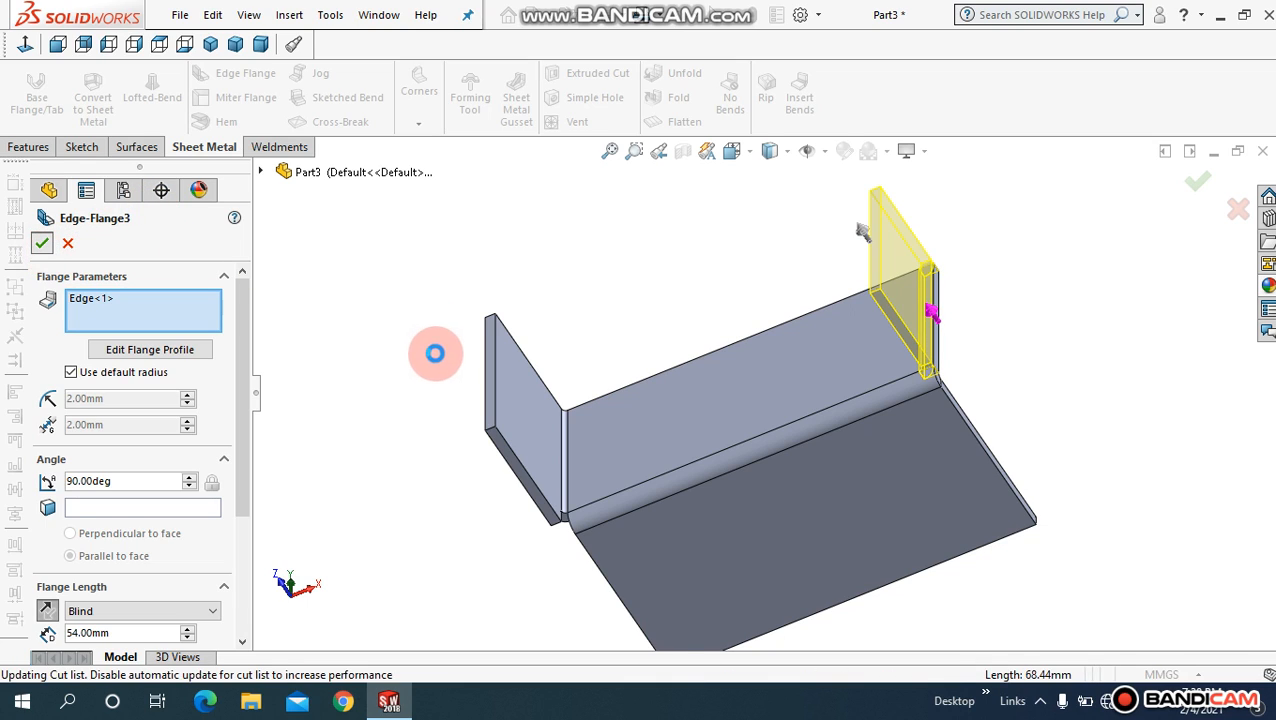
Step: Add an outward 90° edge flange about 91 mm long on the free end edge of the 54 mm flange
{"action": "middle_click_drag", "start_coordinate": [384, 341], "coordinate": [767, 233]}
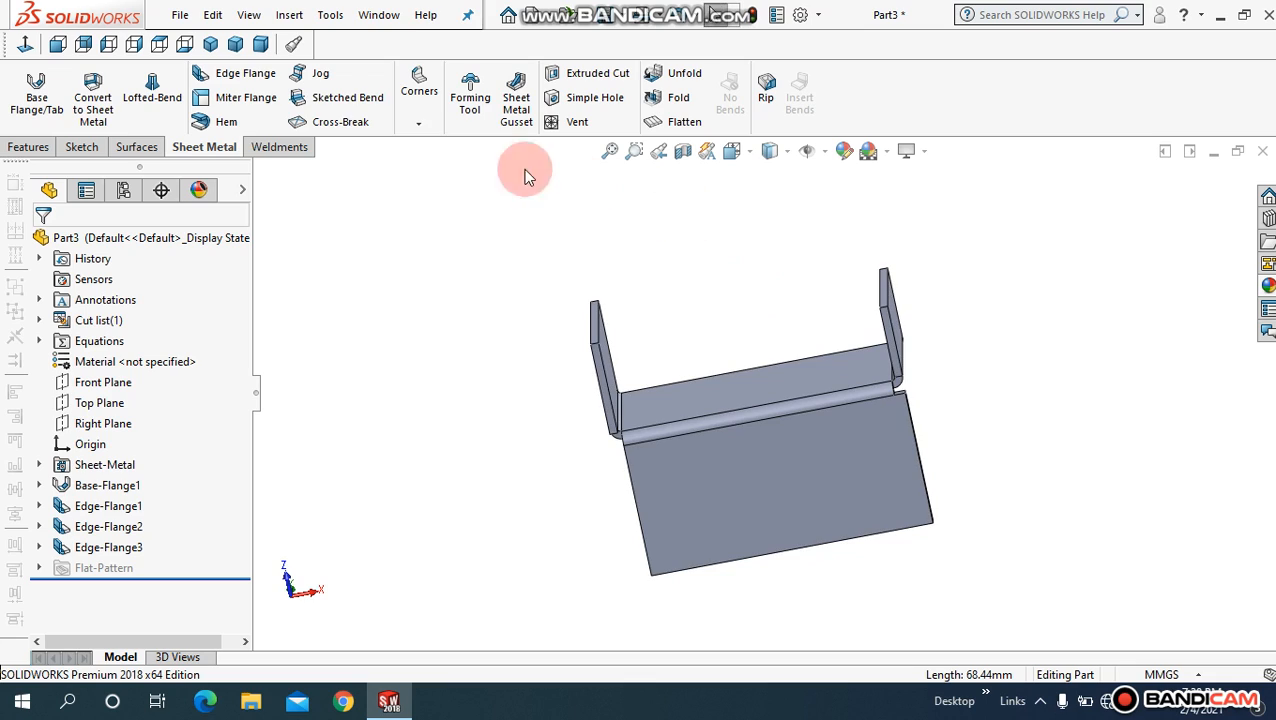
{"action": "left_click", "coordinate": [245, 76]}
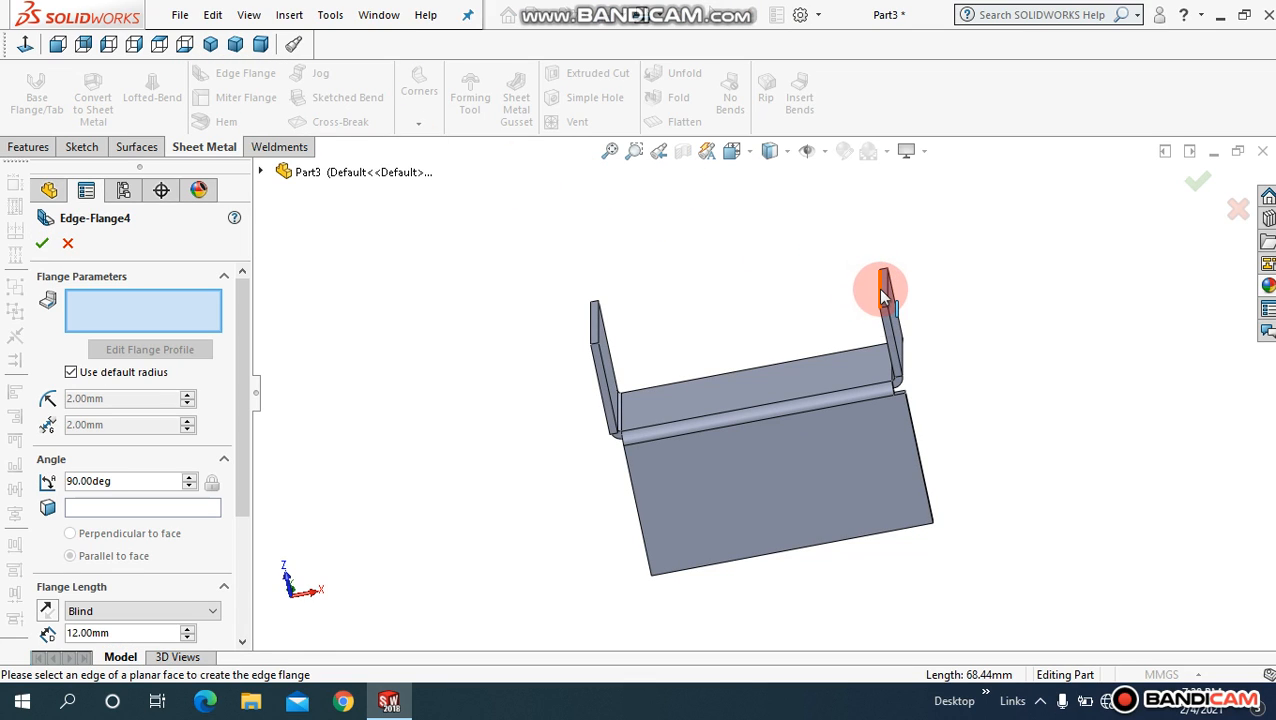
{"action": "left_click", "coordinate": [881, 297]}
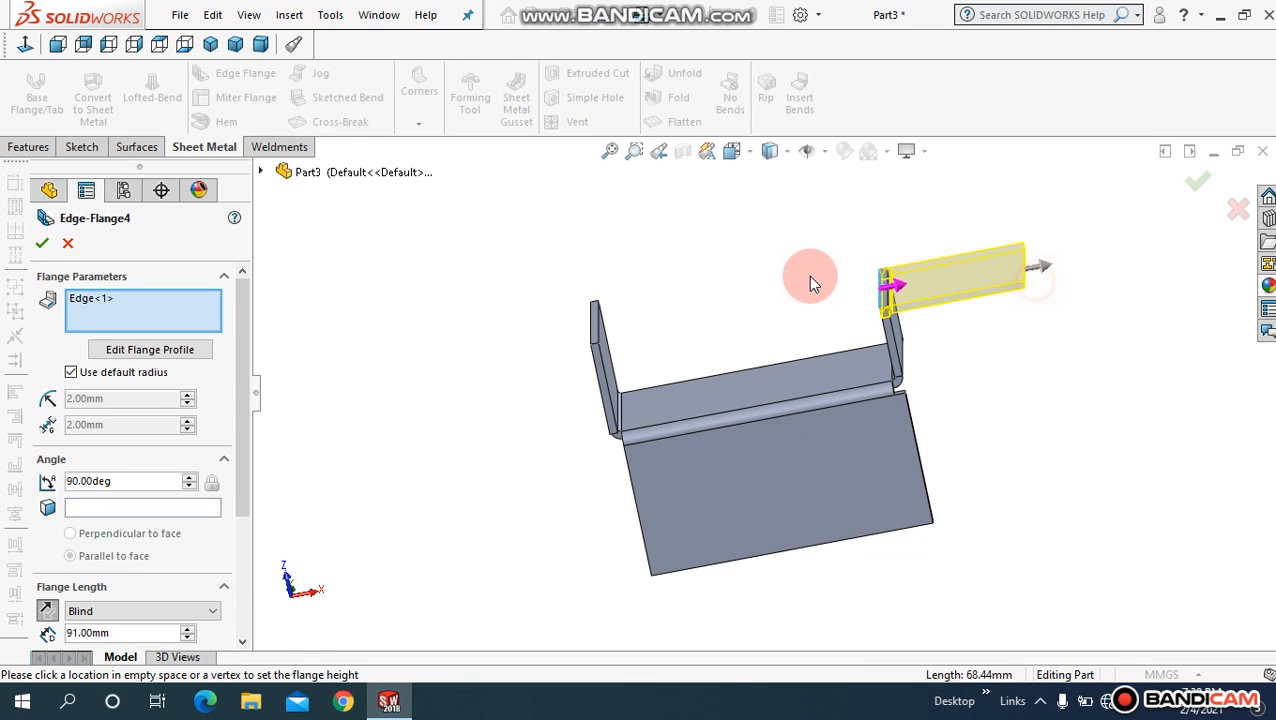
{"action": "left_click", "coordinate": [42, 243]}
Step: Start an edge flange about 101 mm long on the plate's remaining long edge, directed to the same side as the 95 mm flange
{"action": "middle_click_drag", "start_coordinate": [504, 324], "coordinate": [518, 476]}
{"action": "middle_click_drag", "start_coordinate": [740, 286], "coordinate": [742, 414]}
{"action": "middle_click_drag", "start_coordinate": [790, 323], "coordinate": [668, 363]}
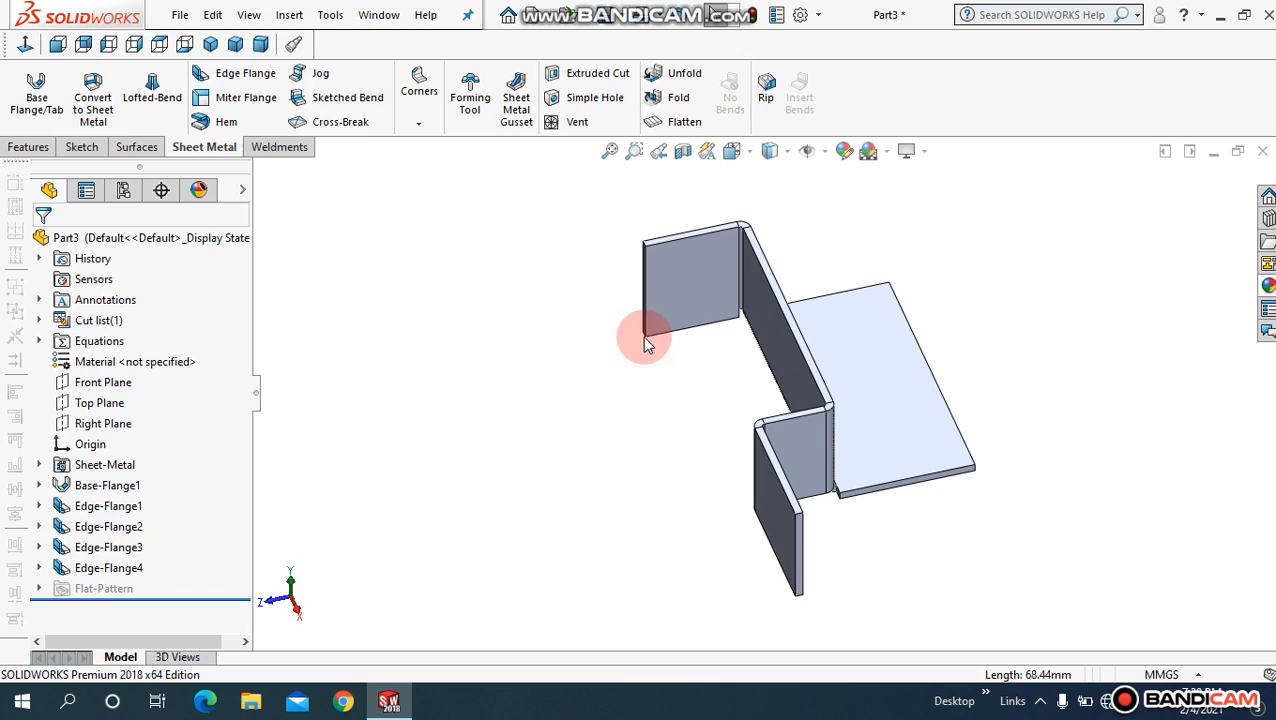
{"action": "left_click", "coordinate": [236, 76]}
{"action": "left_click", "coordinate": [812, 372]}
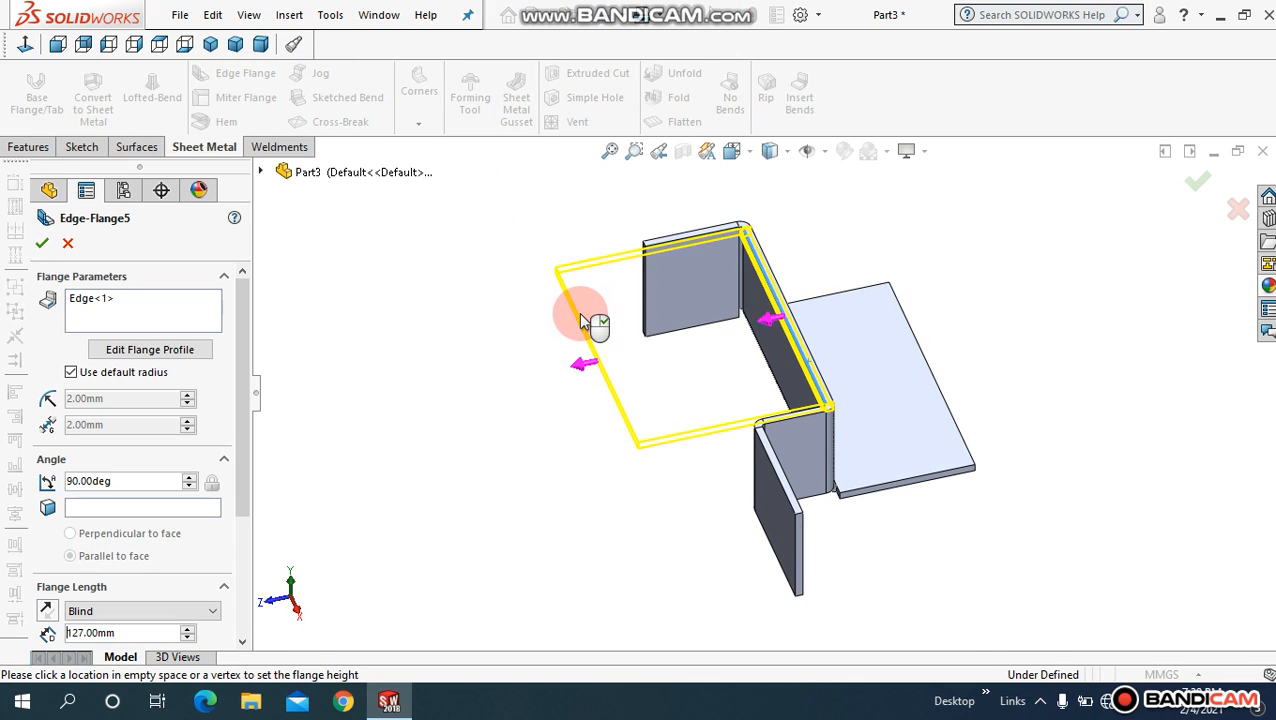
{"action": "left_click", "coordinate": [945, 283]}
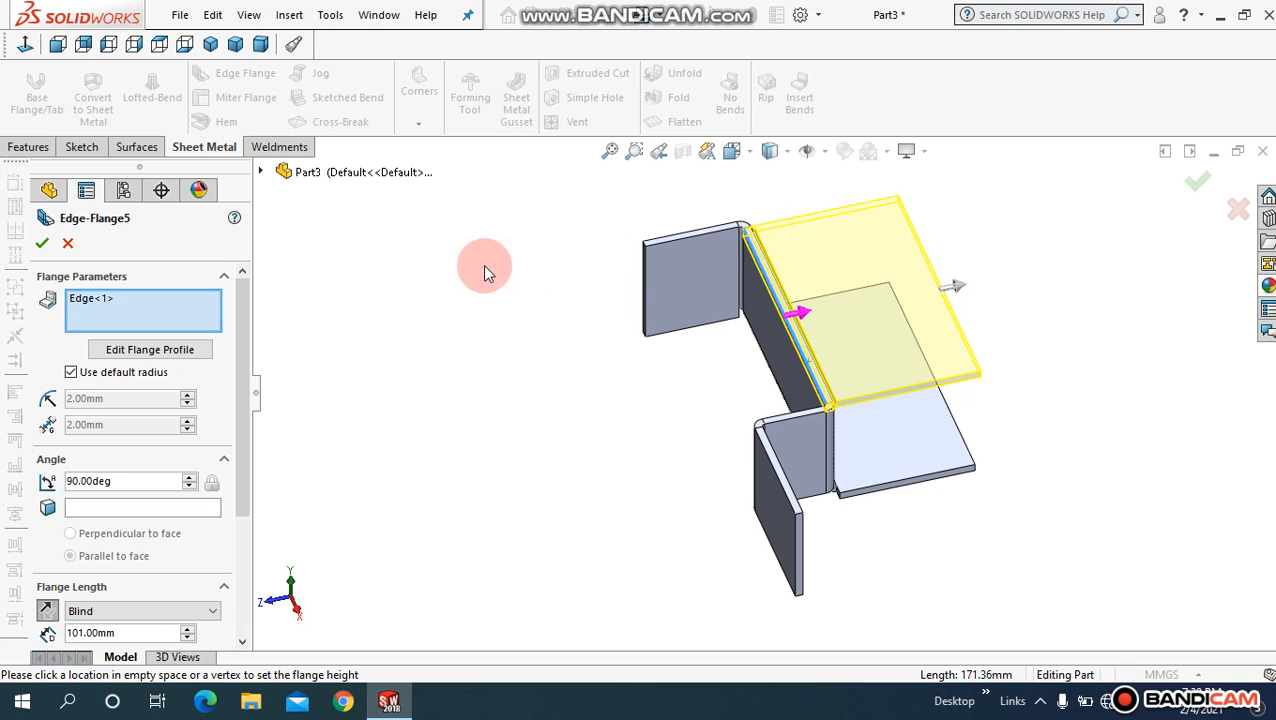
Step: Set the new edge flange's length to 100 mm and its angle to 120°, and create it
{"action": "left_click_drag", "start_coordinate": [243, 365], "coordinate": [5, 507]}
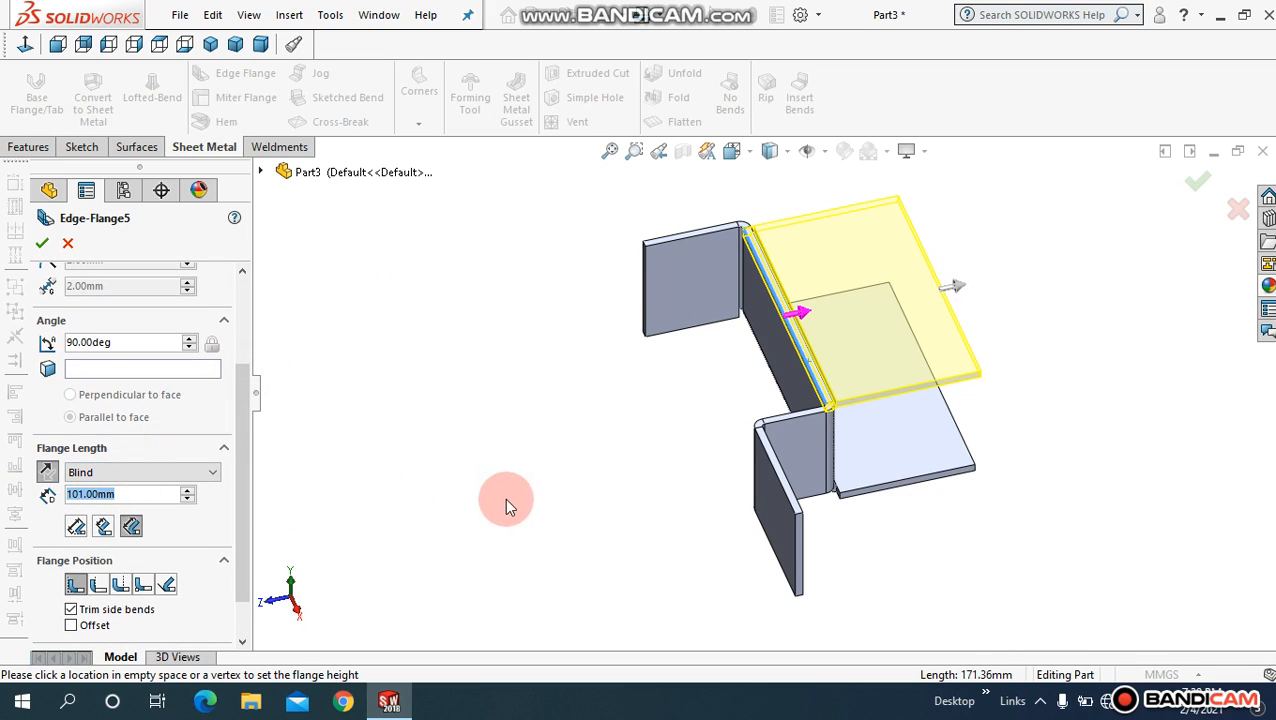
{"action": "type", "text": "100"}
{"action": "key", "text": "Return"}
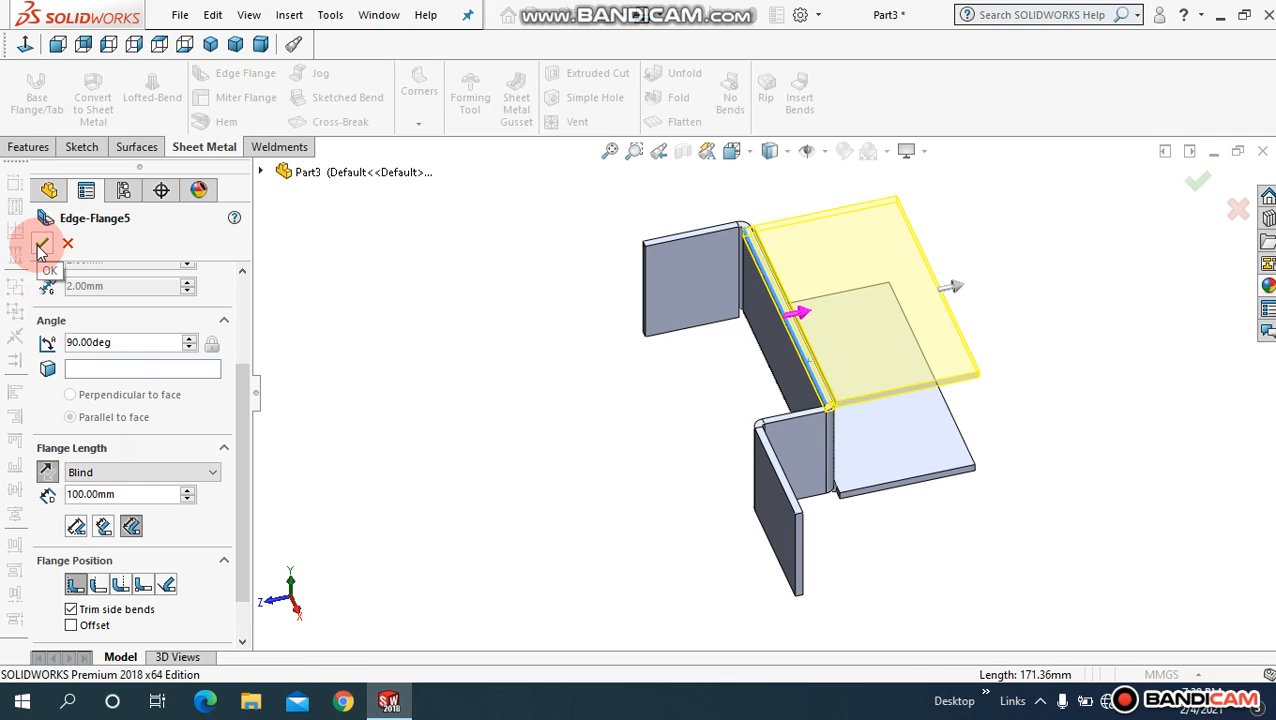
{"action": "left_click", "coordinate": [177, 345]}
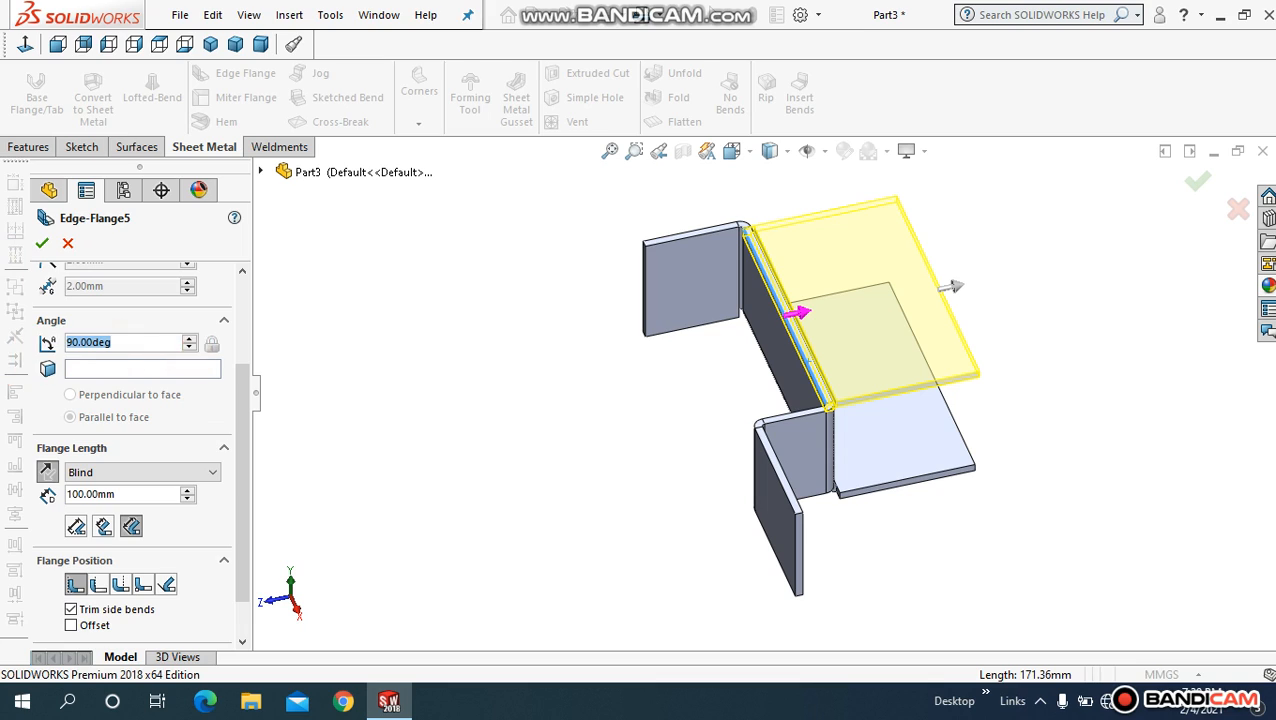
{"action": "type", "text": "120"}
{"action": "key", "text": "Return"}
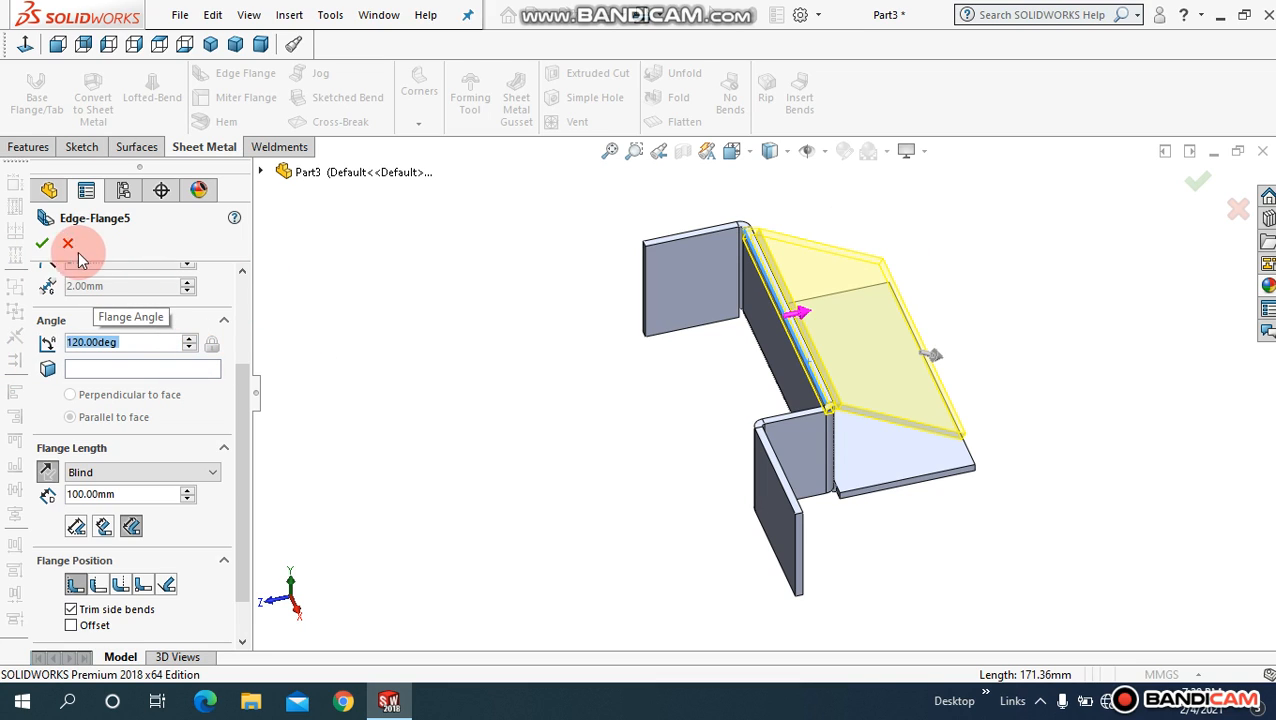
{"action": "left_click", "coordinate": [32, 247]}
Step: Start a hem feature for the free end of the outward flange on the 54 mm end flange
{"action": "middle_click_drag", "start_coordinate": [401, 362], "coordinate": [584, 347]}
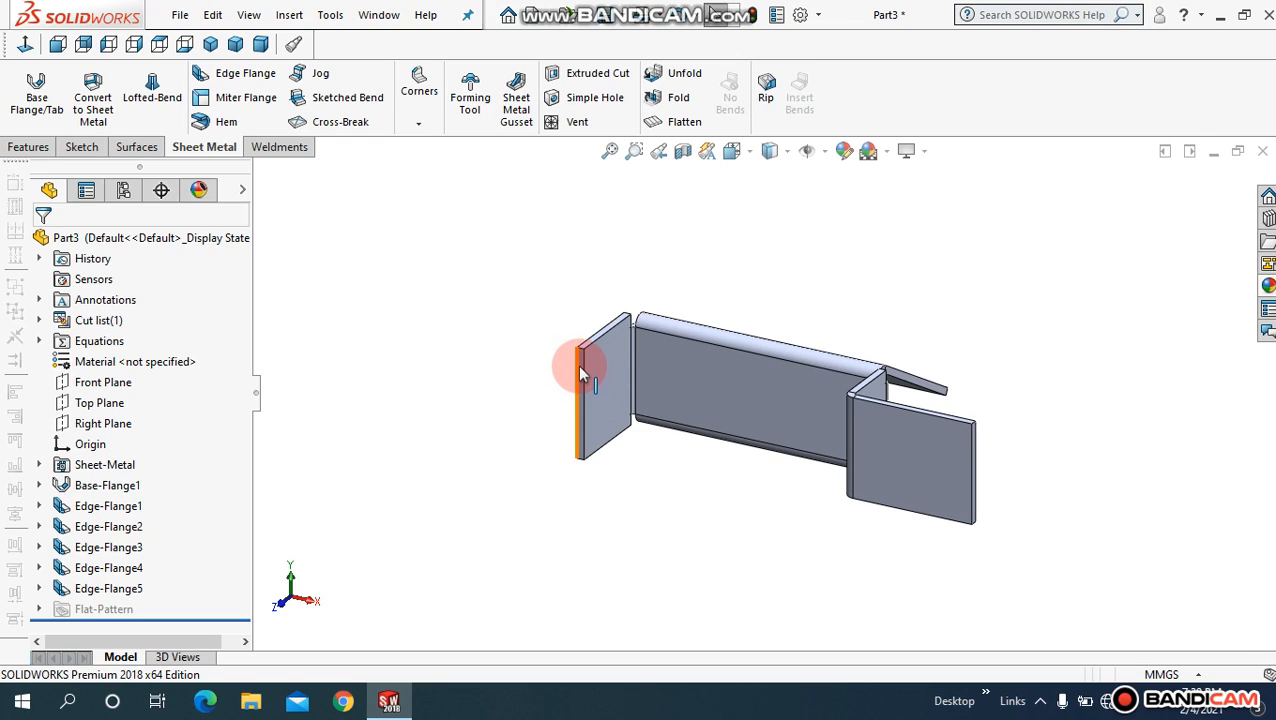
{"action": "middle_click_drag", "start_coordinate": [867, 240], "coordinate": [722, 246]}
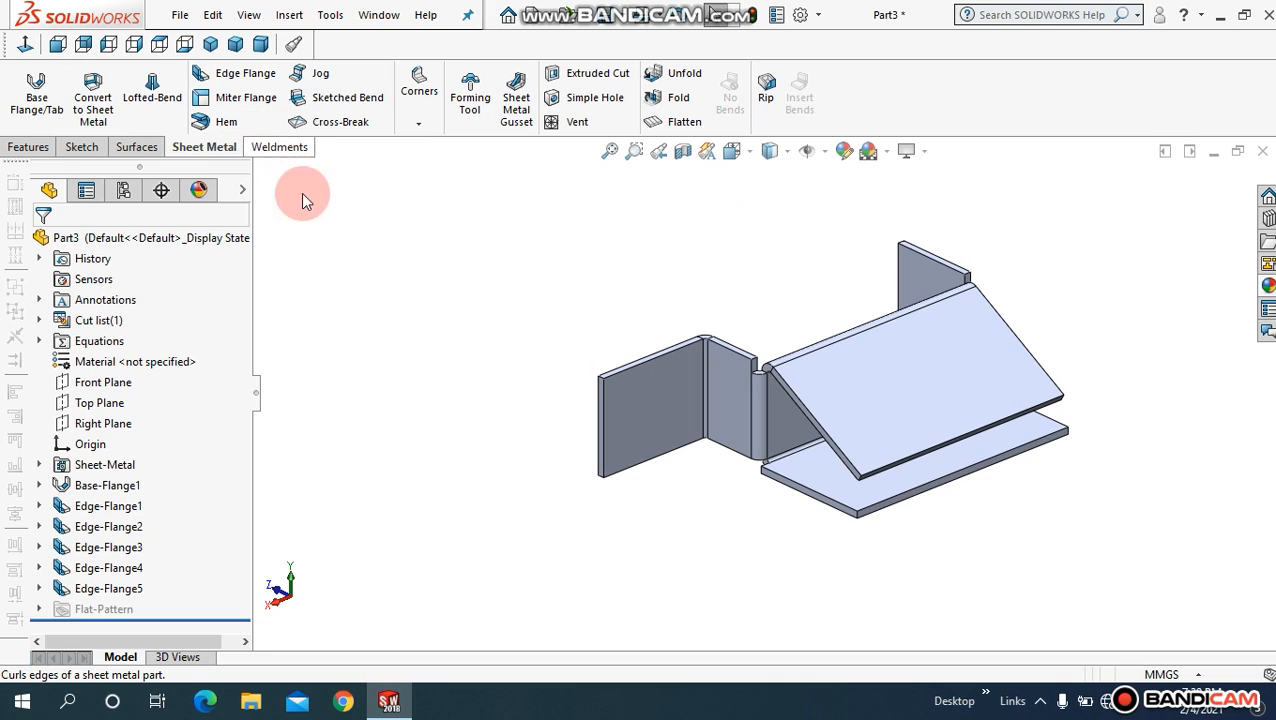
{"action": "middle_click_drag", "start_coordinate": [462, 358], "coordinate": [456, 276]}
{"action": "left_click", "coordinate": [230, 128]}
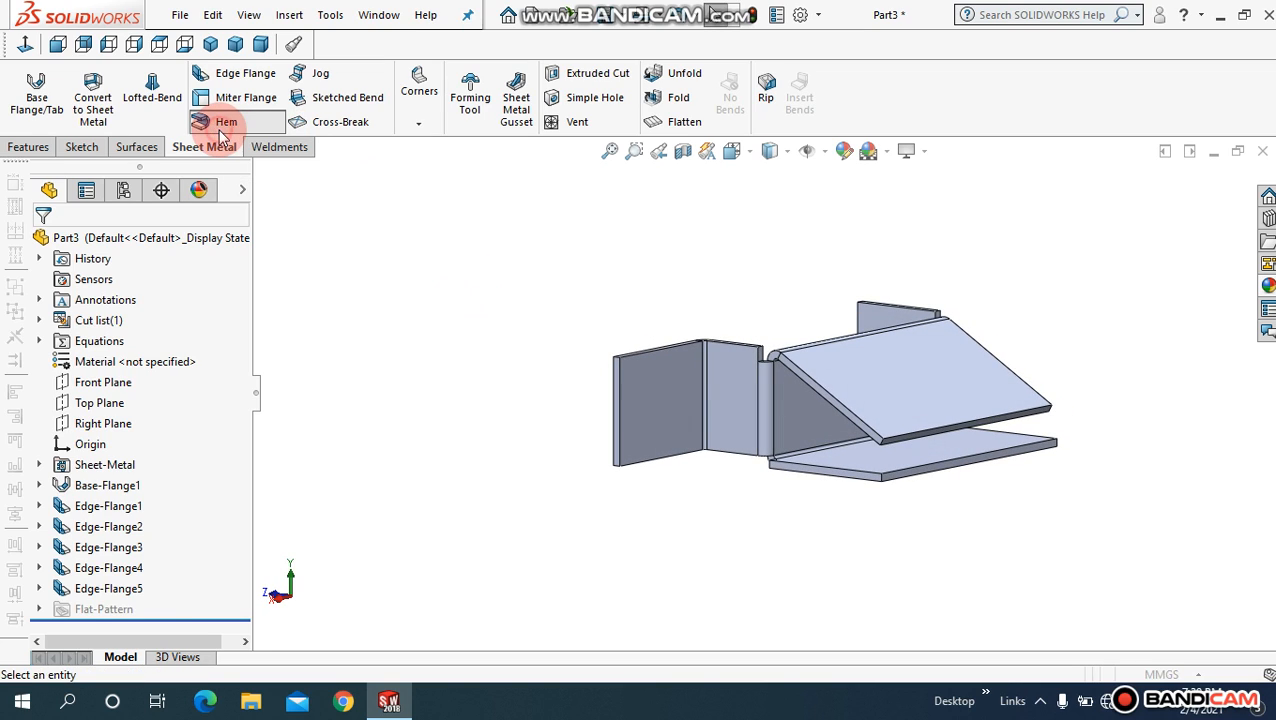
{"action": "middle_click_drag", "start_coordinate": [509, 478], "coordinate": [484, 362]}
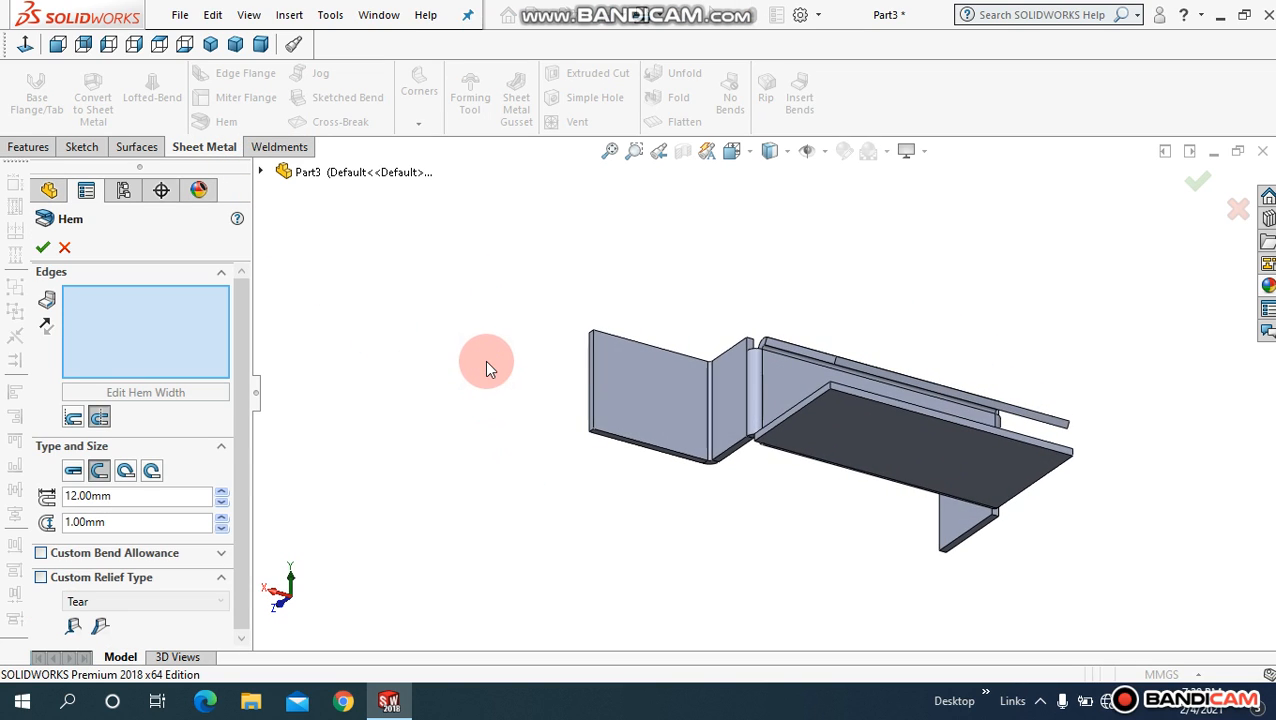
{"action": "scroll", "coordinate": [558, 380], "scroll_direction": "down", "scroll_amount": 5}
{"action": "middle_click_drag", "start_coordinate": [581, 396], "coordinate": [588, 422]}
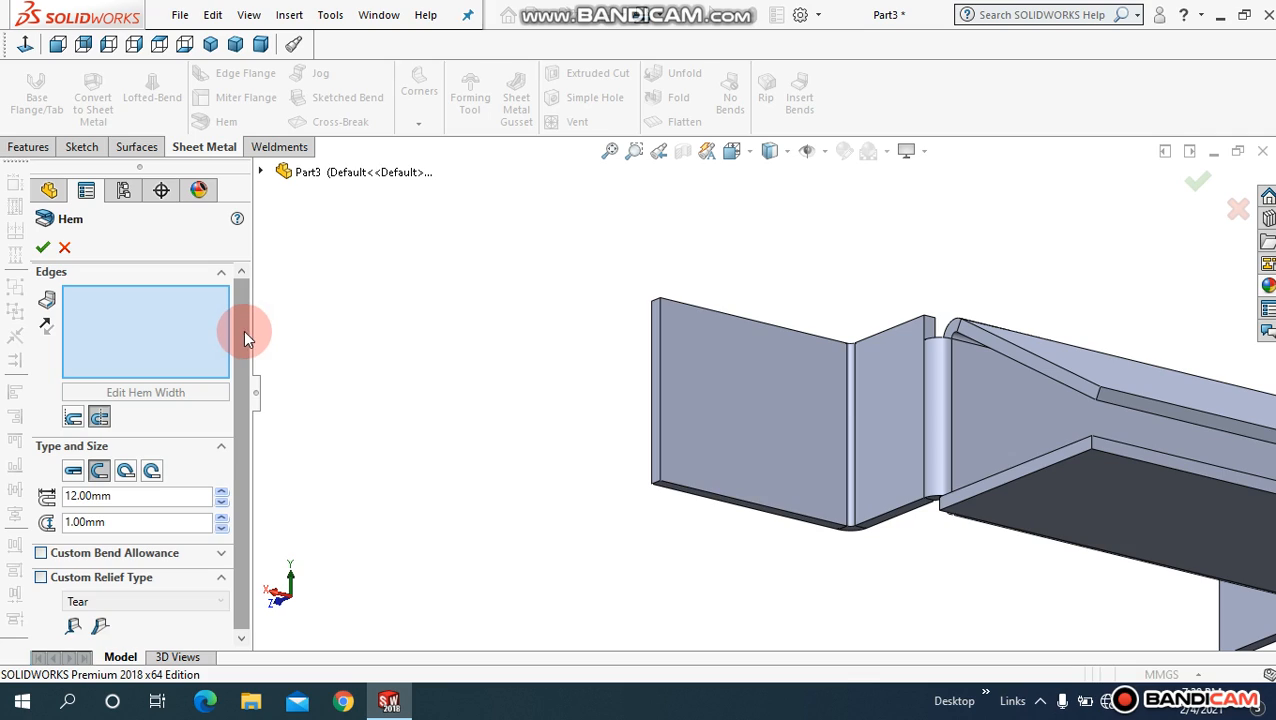
{"action": "left_click_drag", "start_coordinate": [243, 330], "coordinate": [242, 340]}
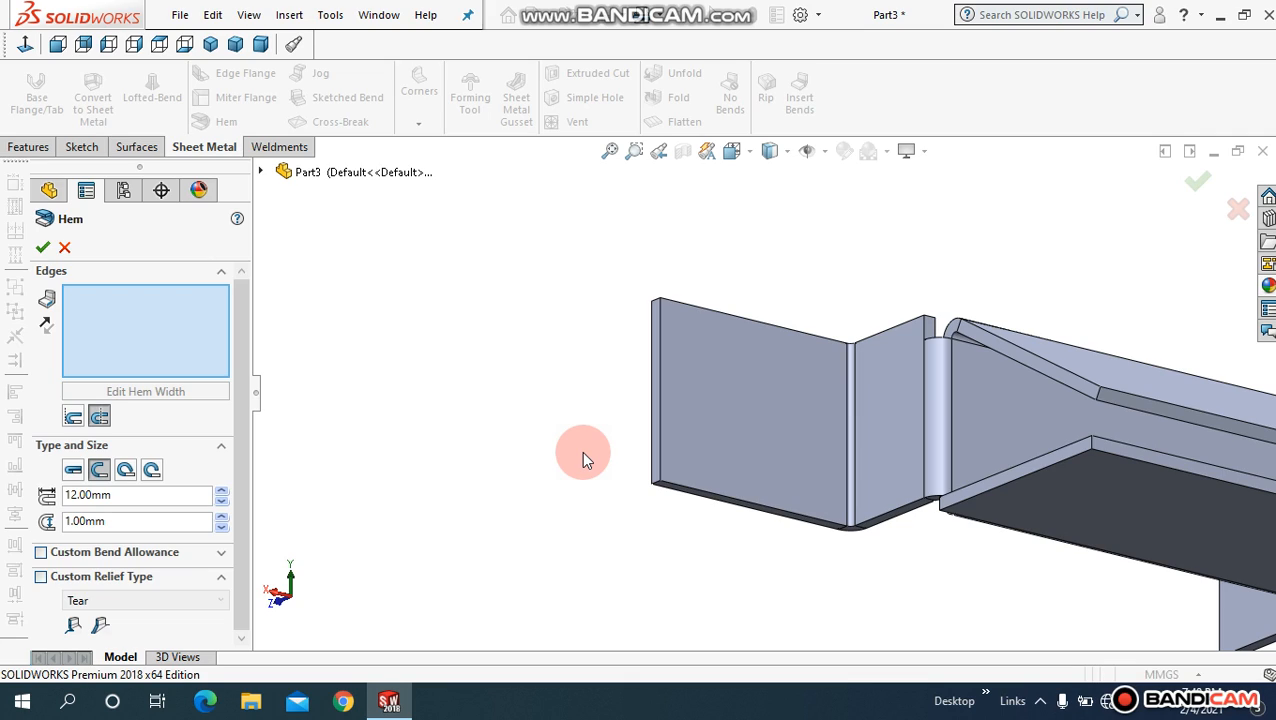
{"action": "left_click", "coordinate": [651, 423]}
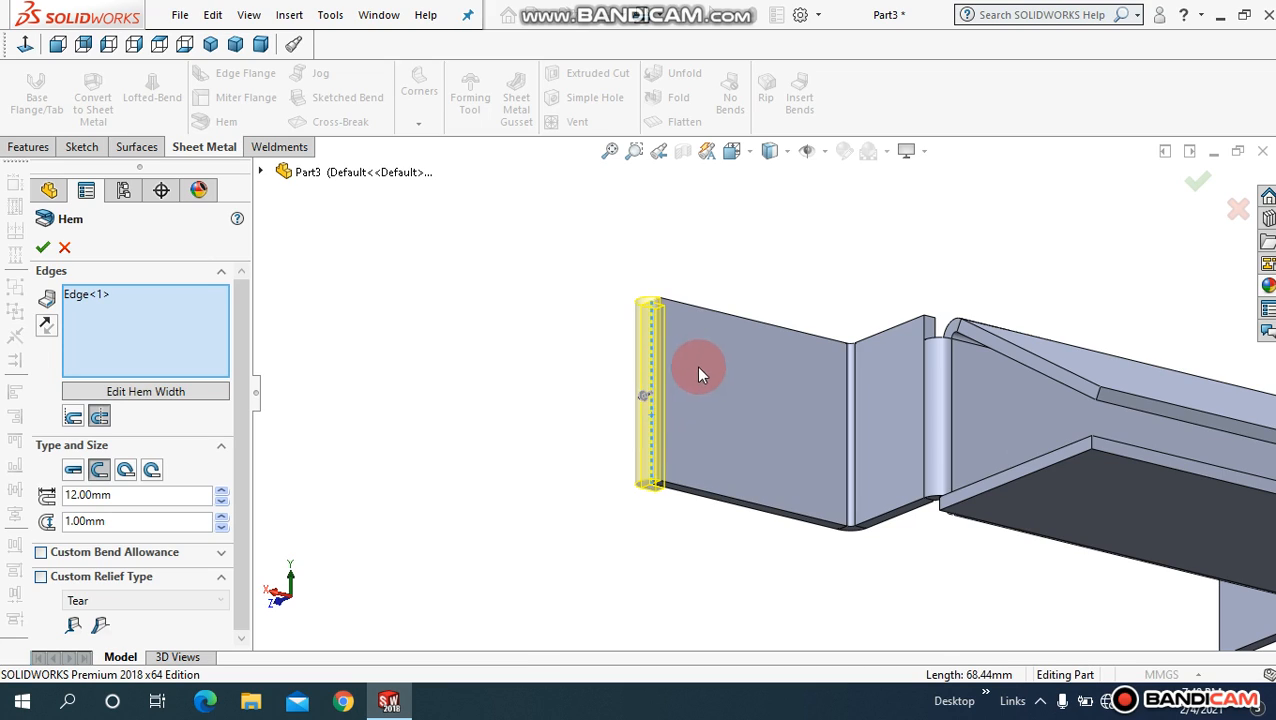
{"action": "middle_click_drag", "start_coordinate": [578, 415], "coordinate": [550, 389]}
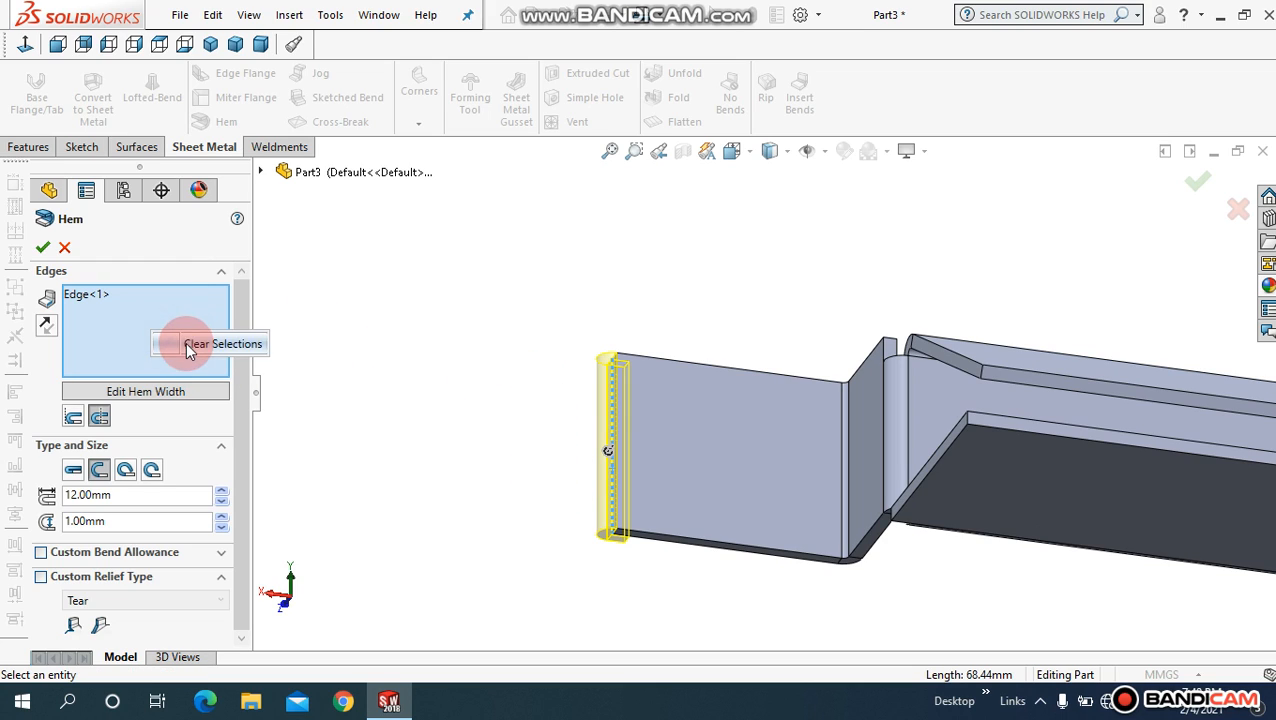
{"action": "left_click", "coordinate": [187, 345]}
{"action": "middle_click_drag", "start_coordinate": [564, 466], "coordinate": [570, 379]}
{"action": "left_click", "coordinate": [613, 454]}
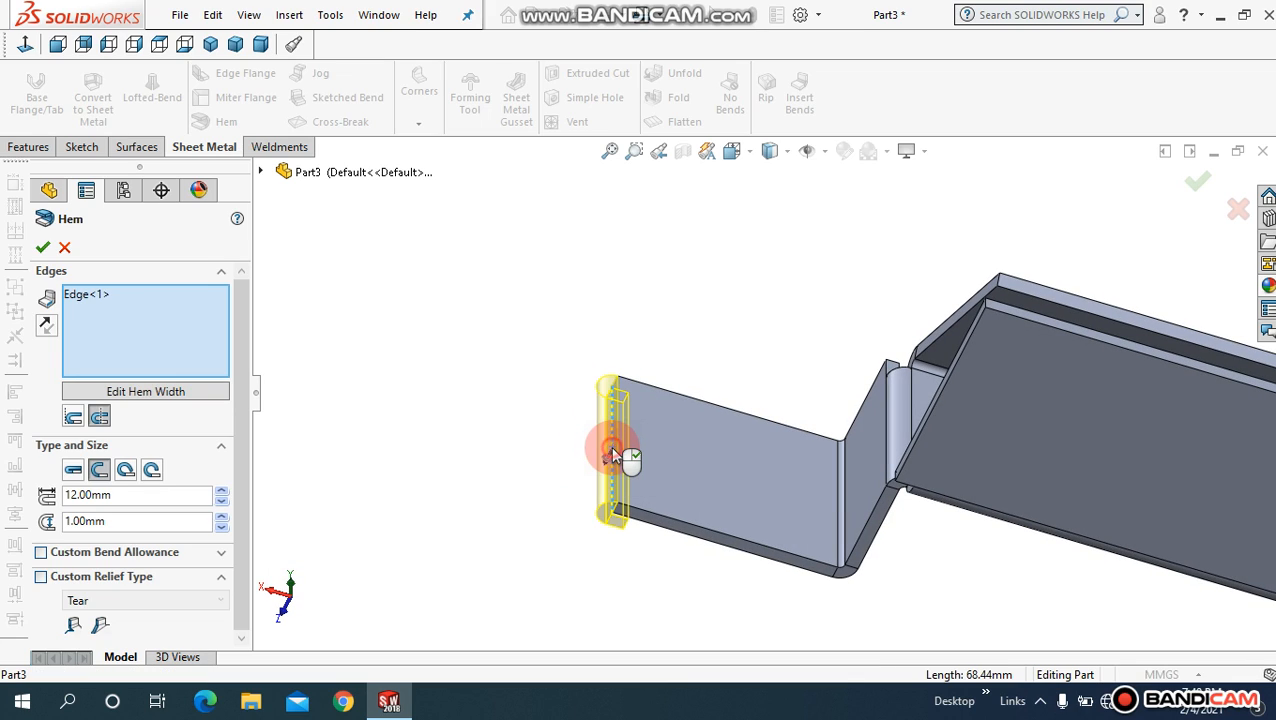
{"action": "left_click", "coordinate": [99, 338]}
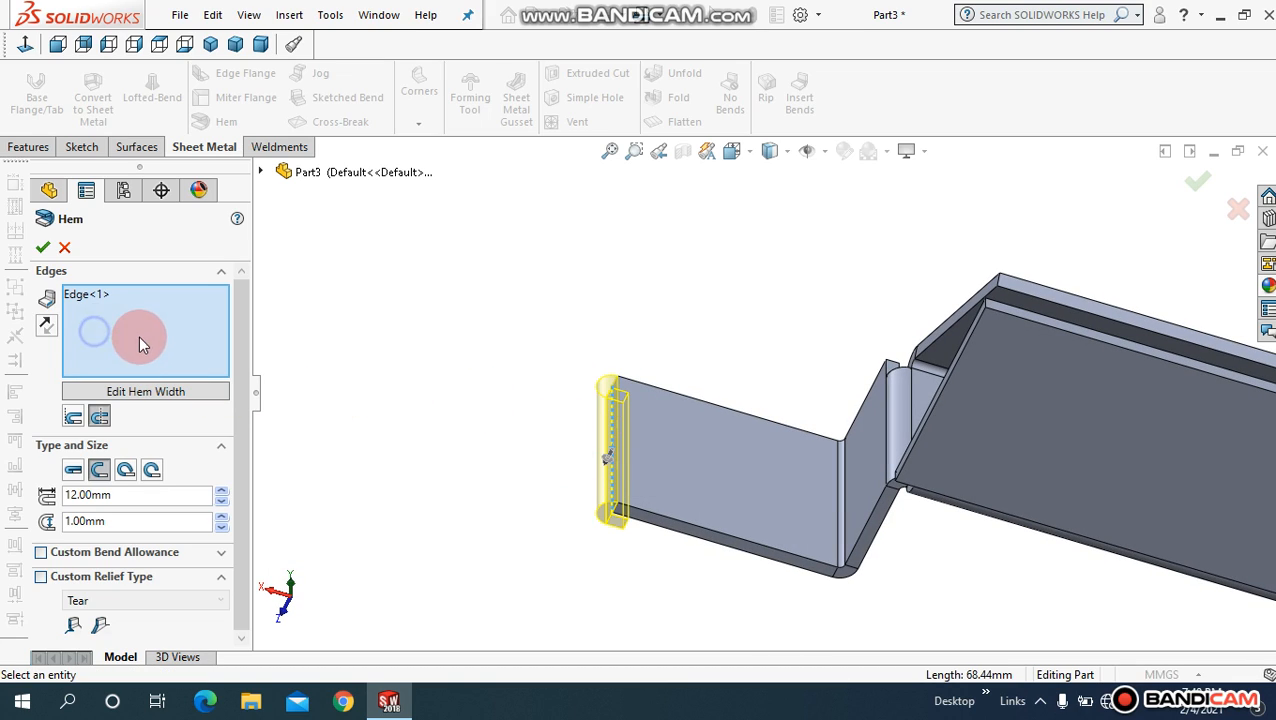
{"action": "key", "text": "Delete"}
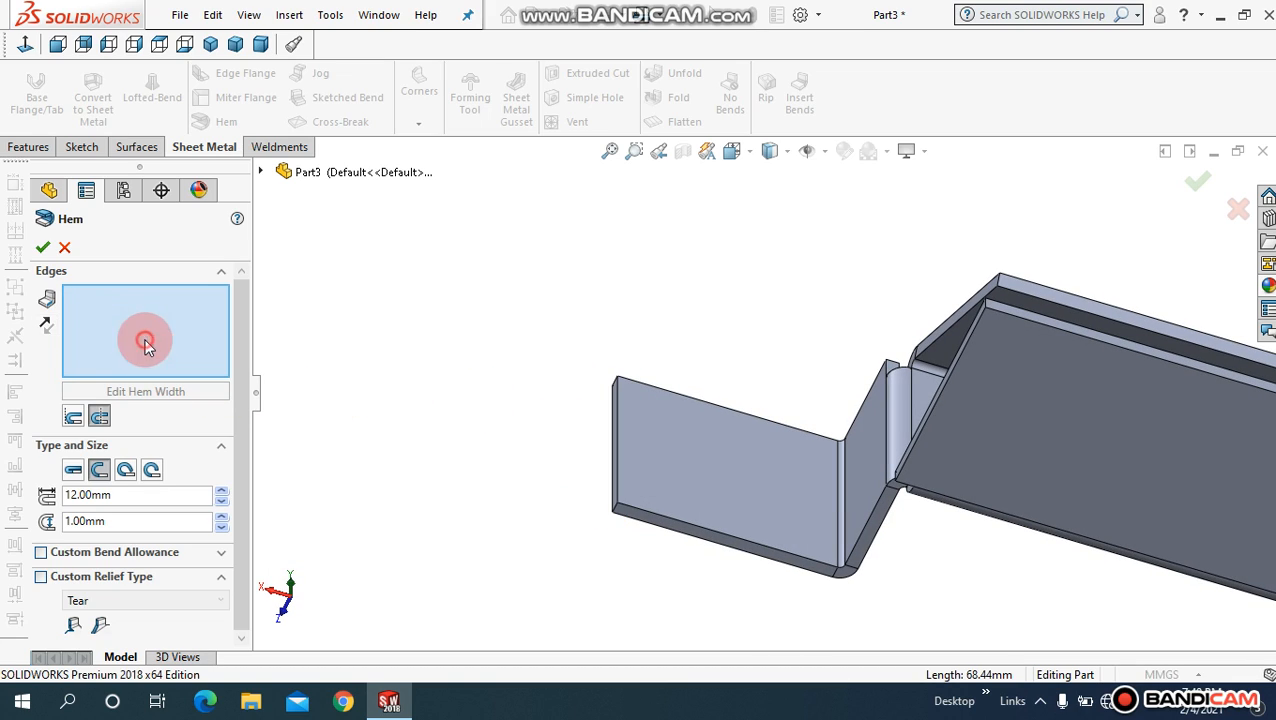
Step: Select the outward flange's free end edge so the hem curls toward the 54 mm flange, and set its position to Material Inside
{"action": "left_click", "coordinate": [618, 418]}
{"action": "middle_click_drag", "start_coordinate": [620, 425], "coordinate": [478, 340]}
{"action": "middle_click_drag", "start_coordinate": [620, 447], "coordinate": [533, 367]}
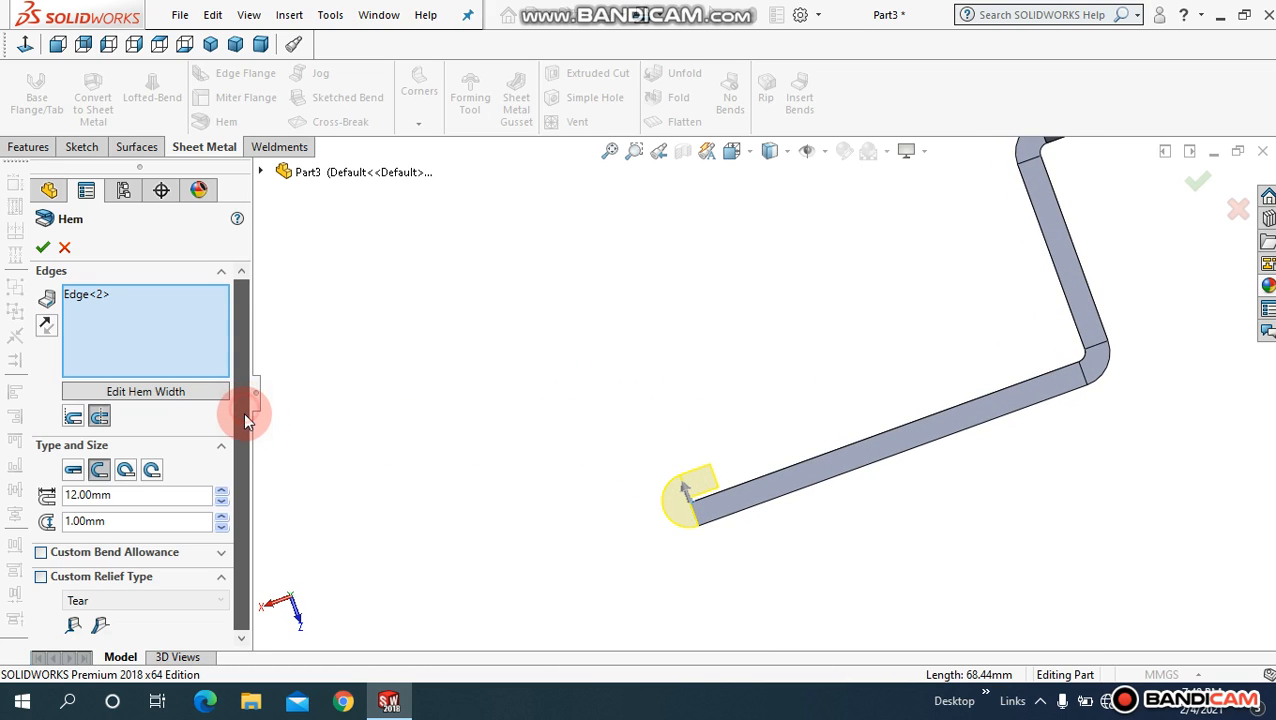
{"action": "left_click", "coordinate": [74, 418]}
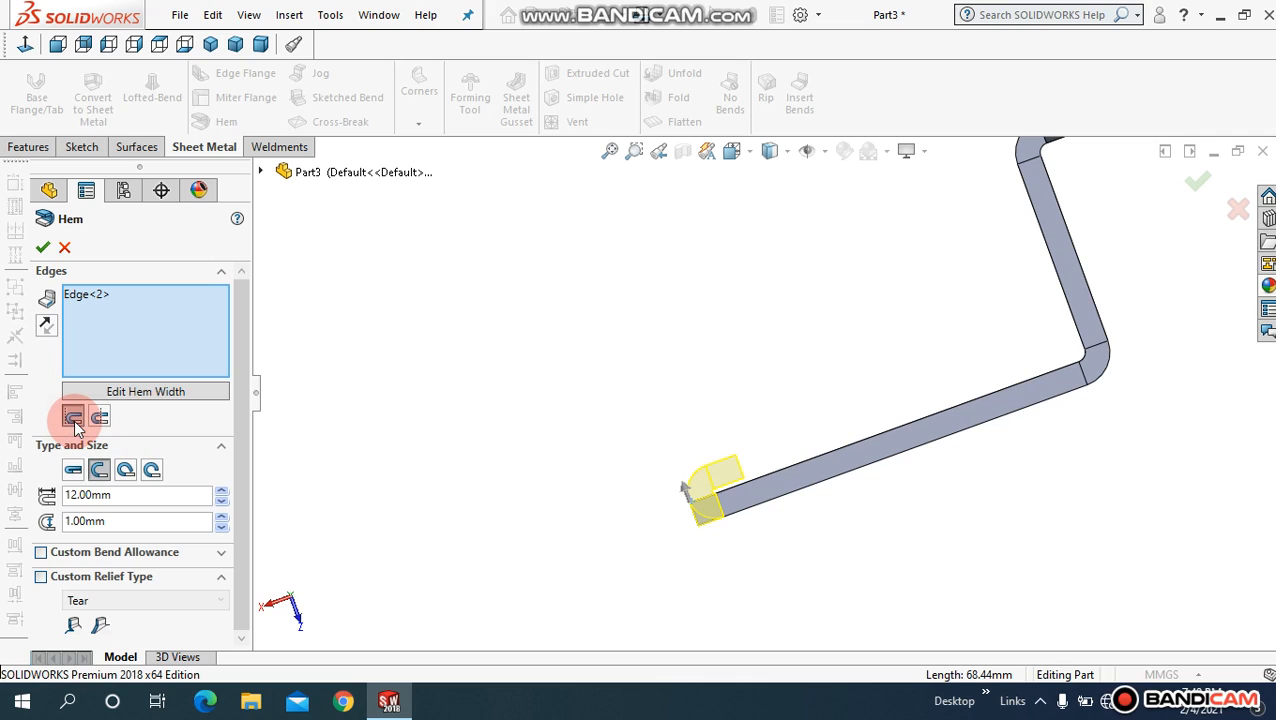
{"action": "left_click", "coordinate": [99, 419]}
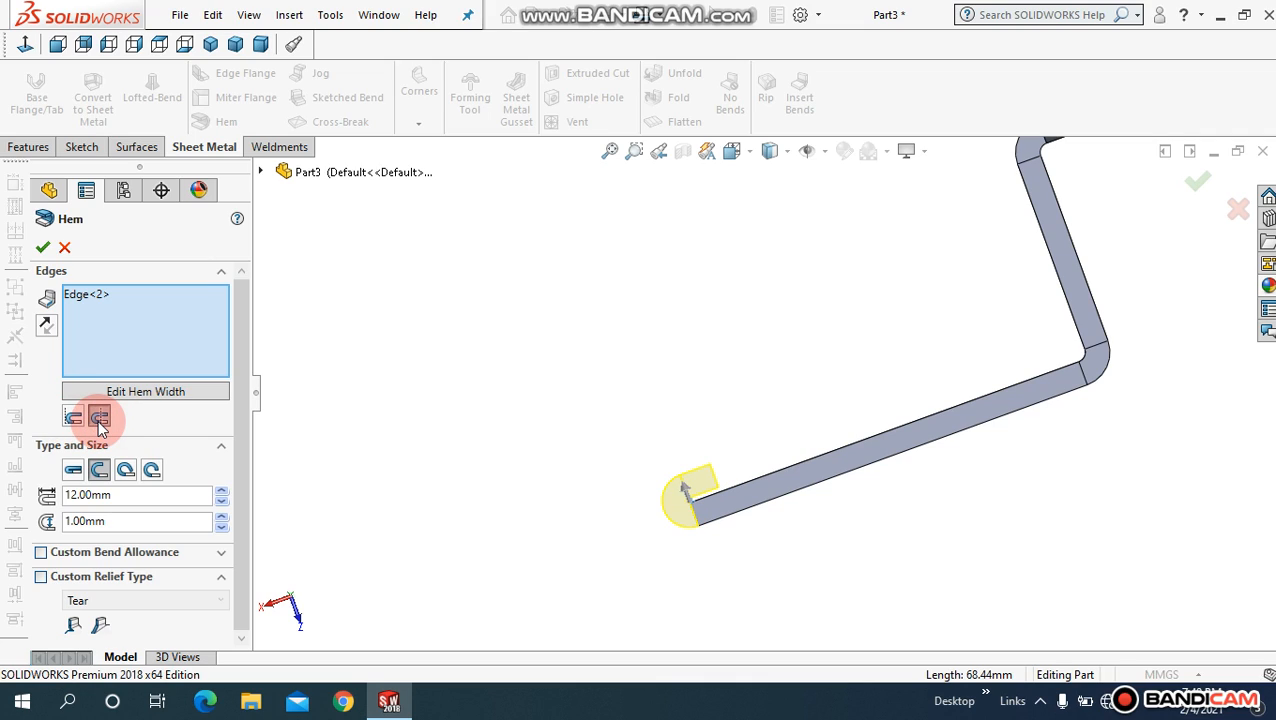
{"action": "left_click", "coordinate": [77, 421]}
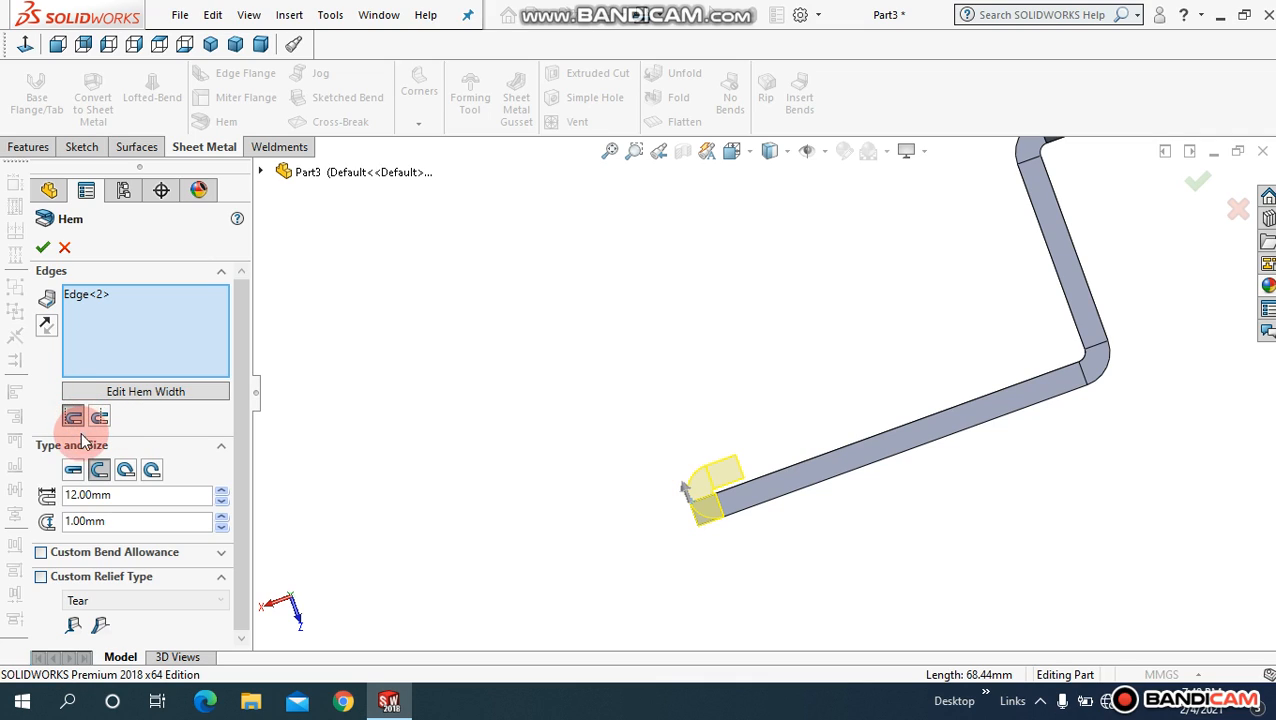
Step: Try a closed hem with a length of 15 mm
{"action": "left_click", "coordinate": [75, 470]}
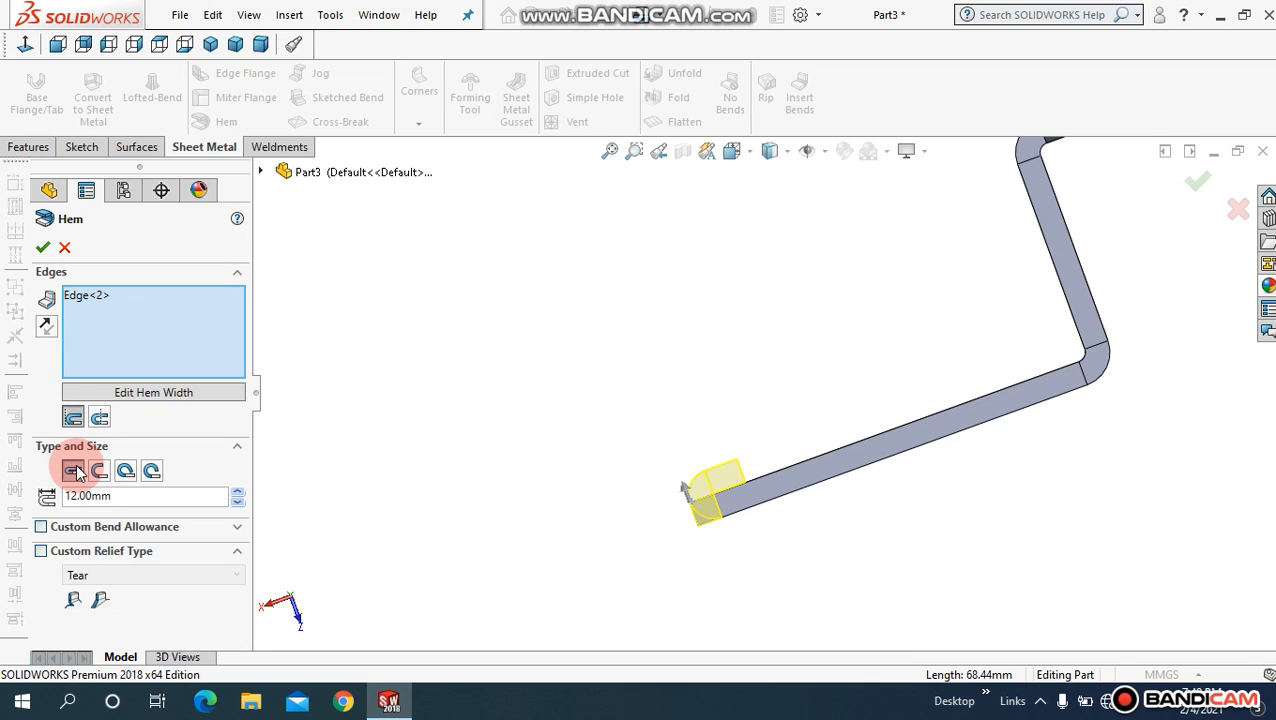
{"action": "left_click_drag", "start_coordinate": [94, 498], "coordinate": [50, 503]}
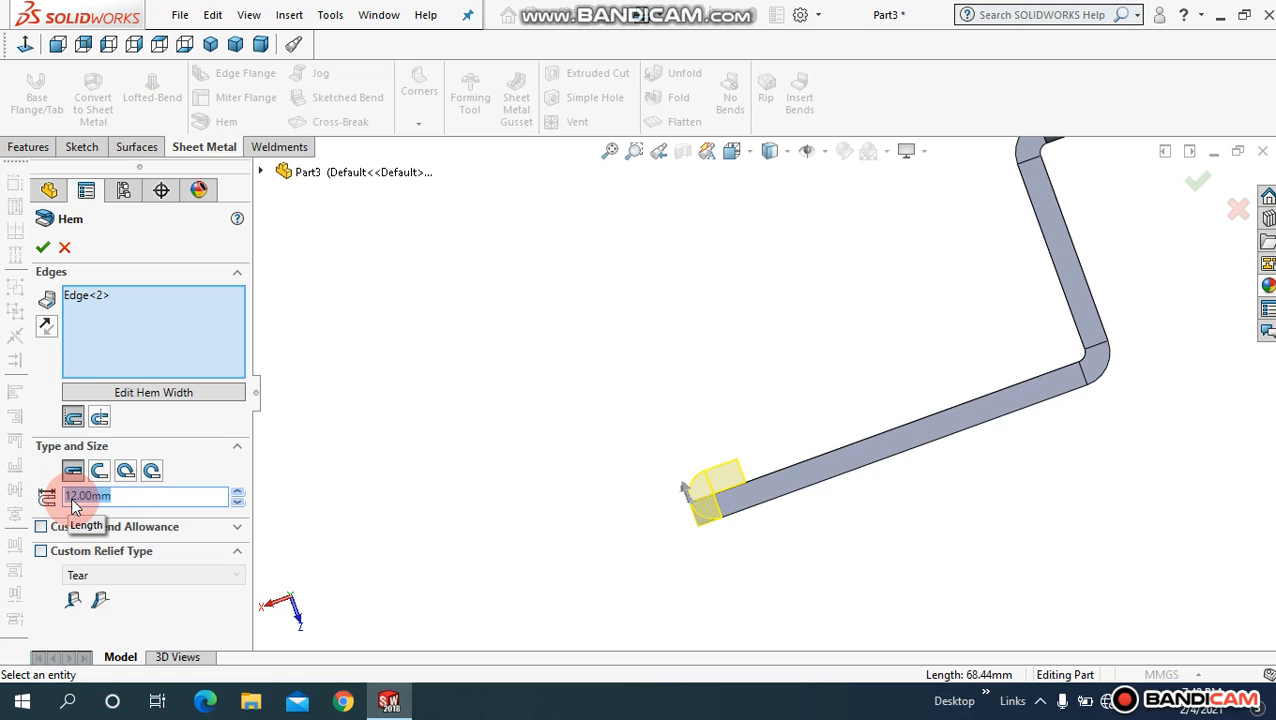
{"action": "type", "text": "15"}
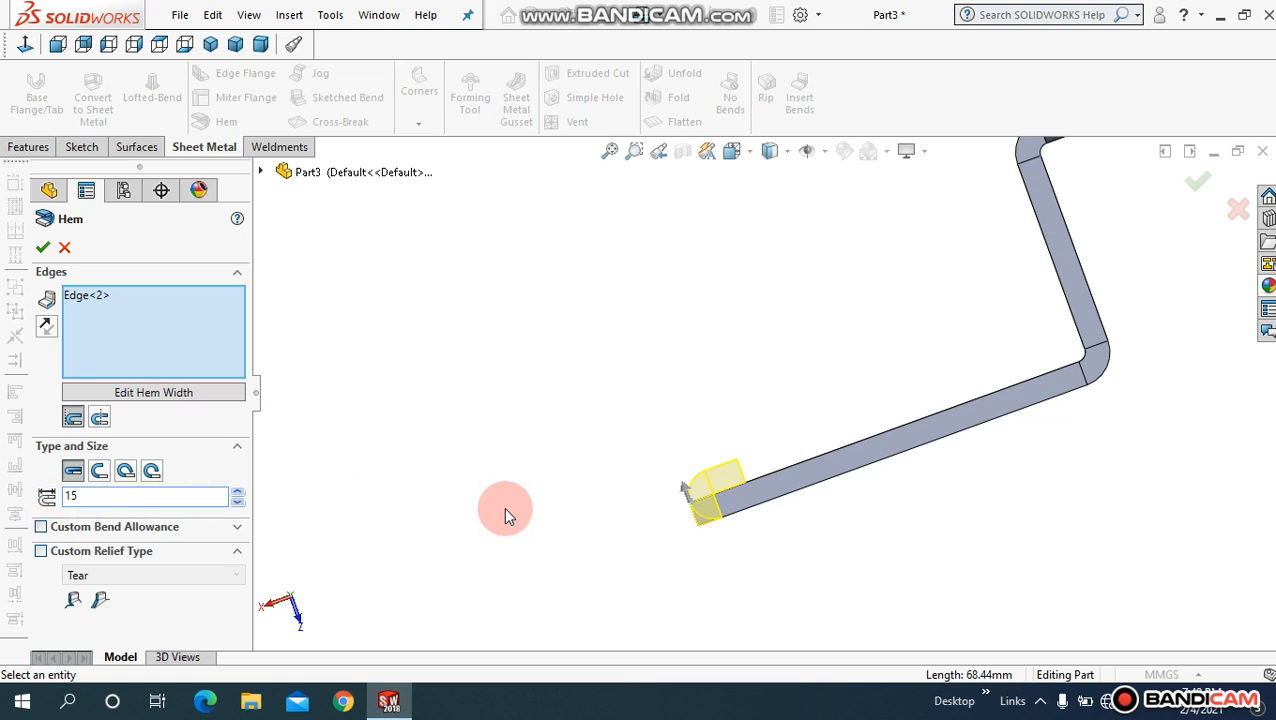
Step: Switch the hem type to Rolled and try hem angles of 120° and 360°
{"action": "left_click", "coordinate": [98, 474]}
{"action": "left_click", "coordinate": [125, 471]}
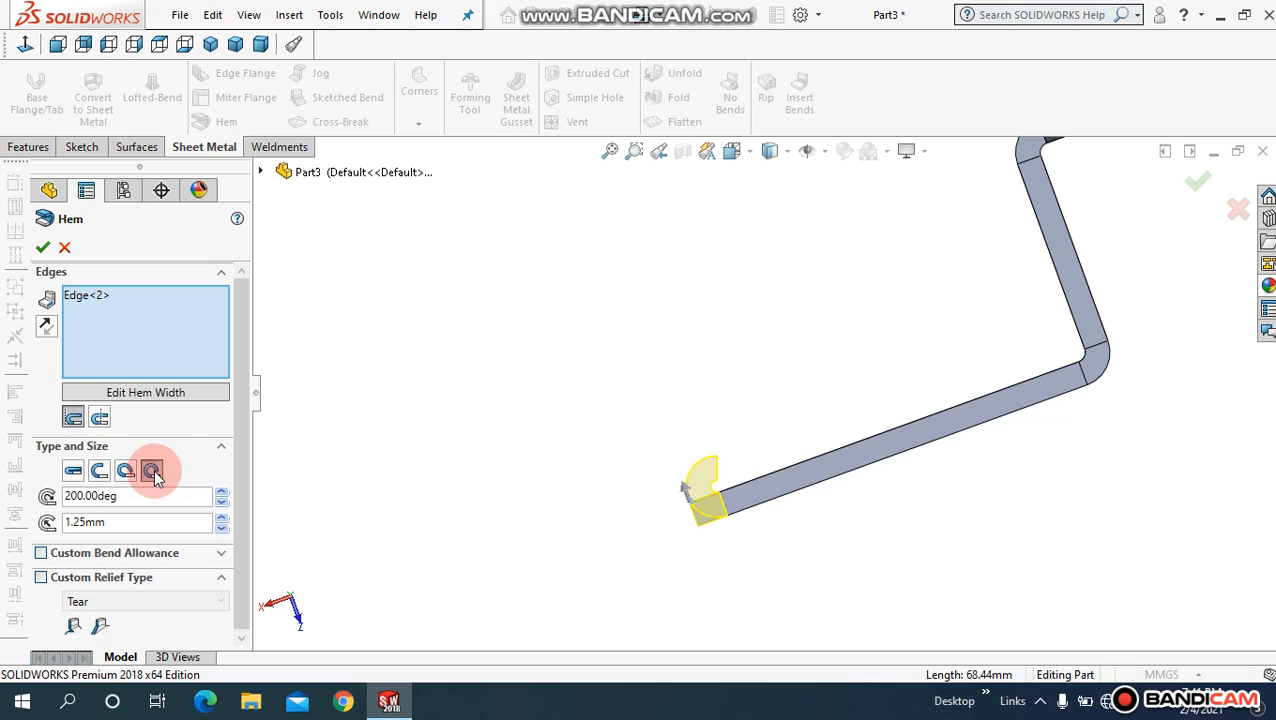
{"action": "left_click", "coordinate": [145, 494]}
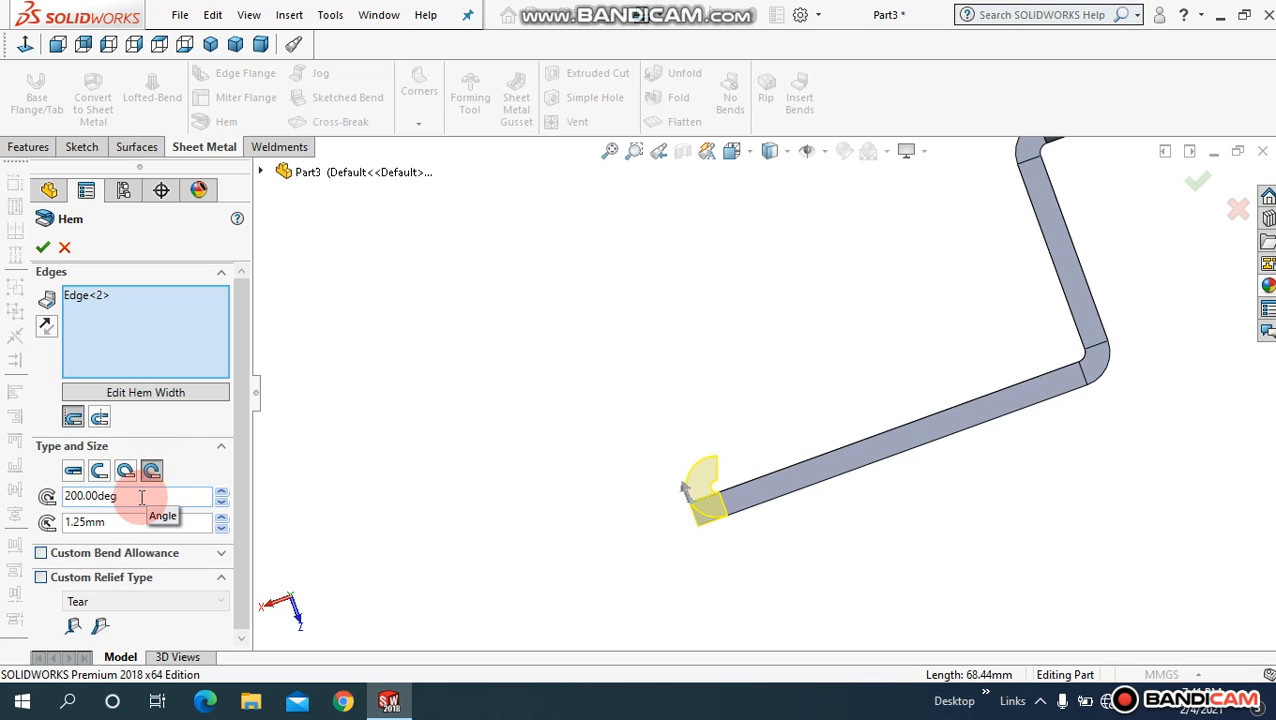
{"action": "left_click_drag", "start_coordinate": [177, 498], "coordinate": [34, 498]}
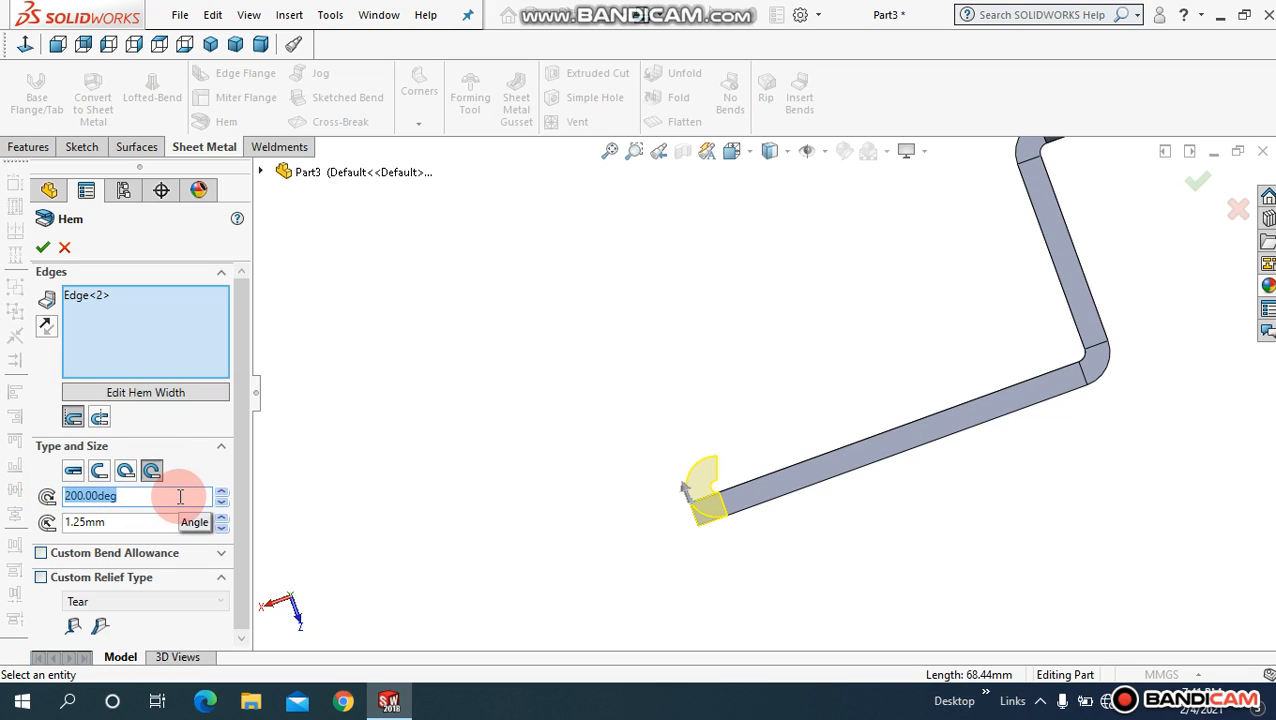
{"action": "type", "text": "120"}
{"action": "key", "text": "Return"}
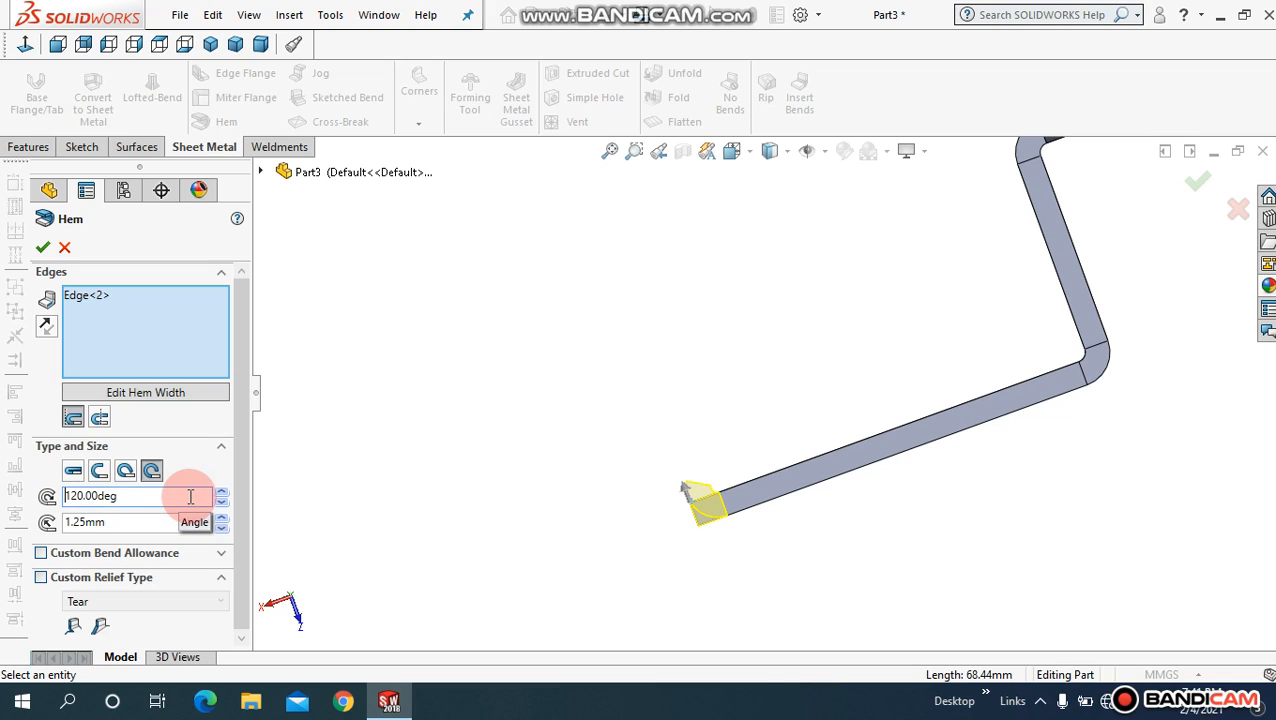
{"action": "left_click_drag", "start_coordinate": [162, 498], "coordinate": [23, 498]}
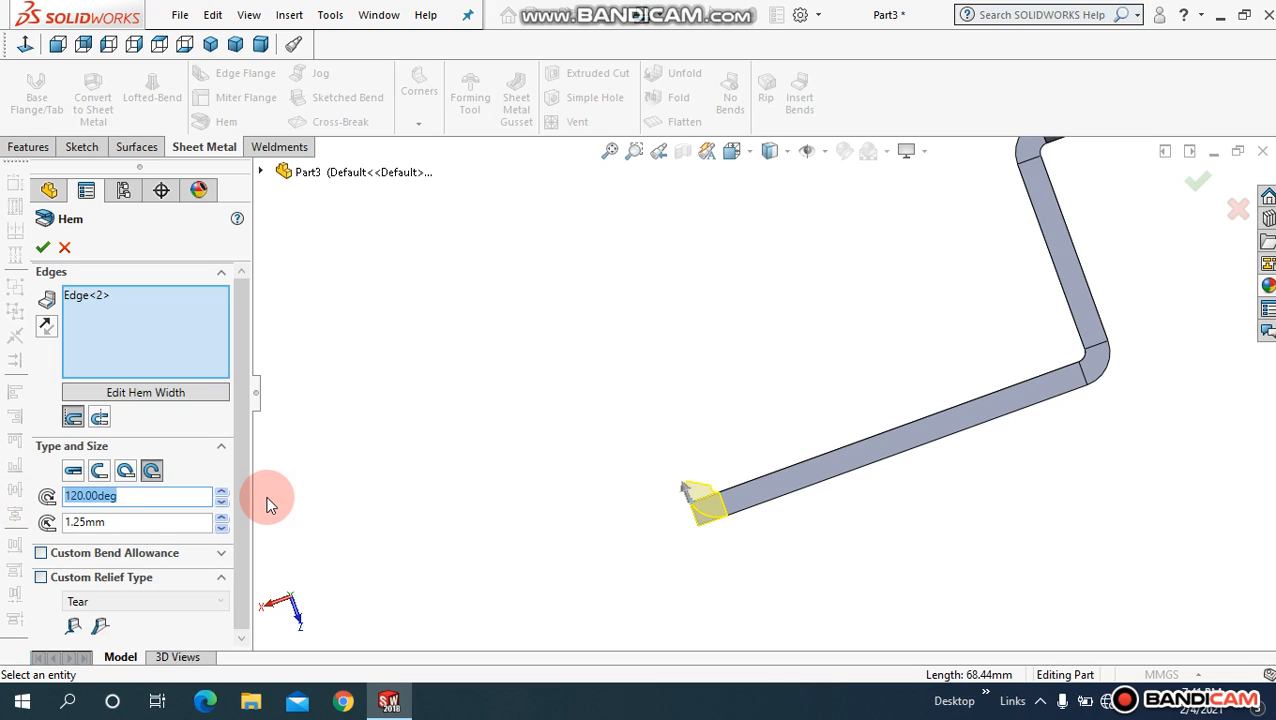
{"action": "type", "text": "360"}
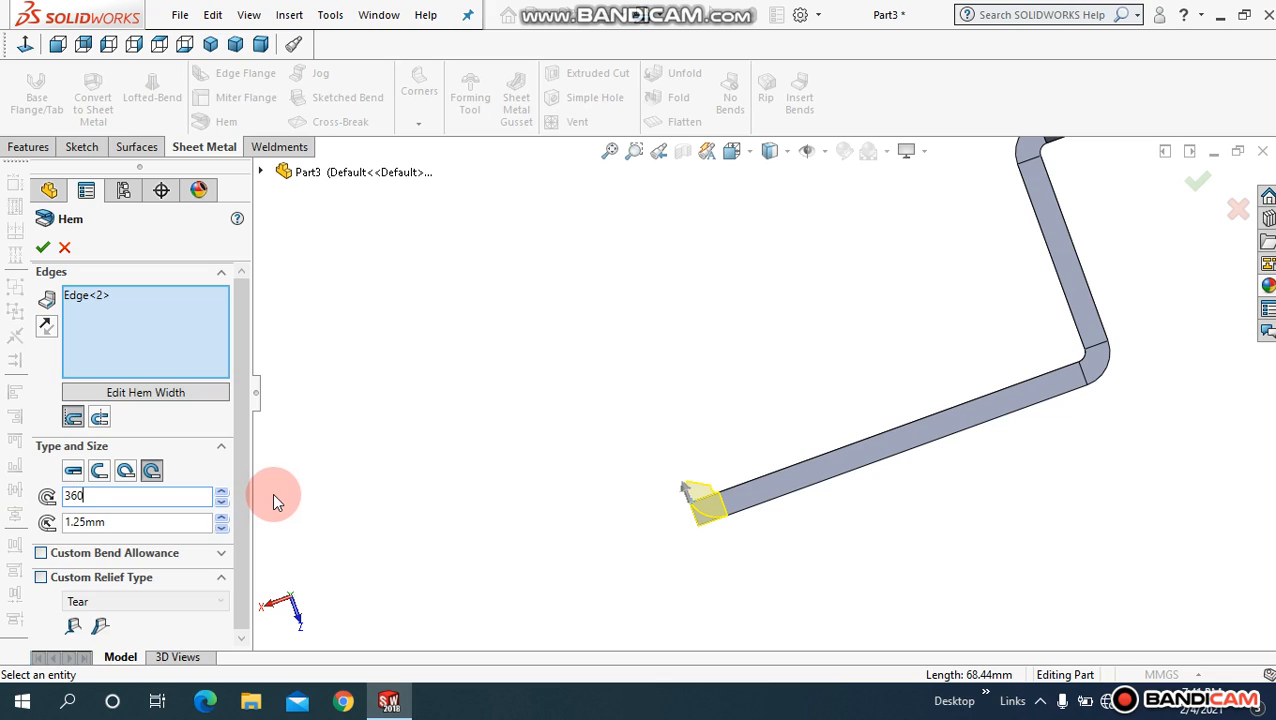
{"action": "key", "text": "Return"}
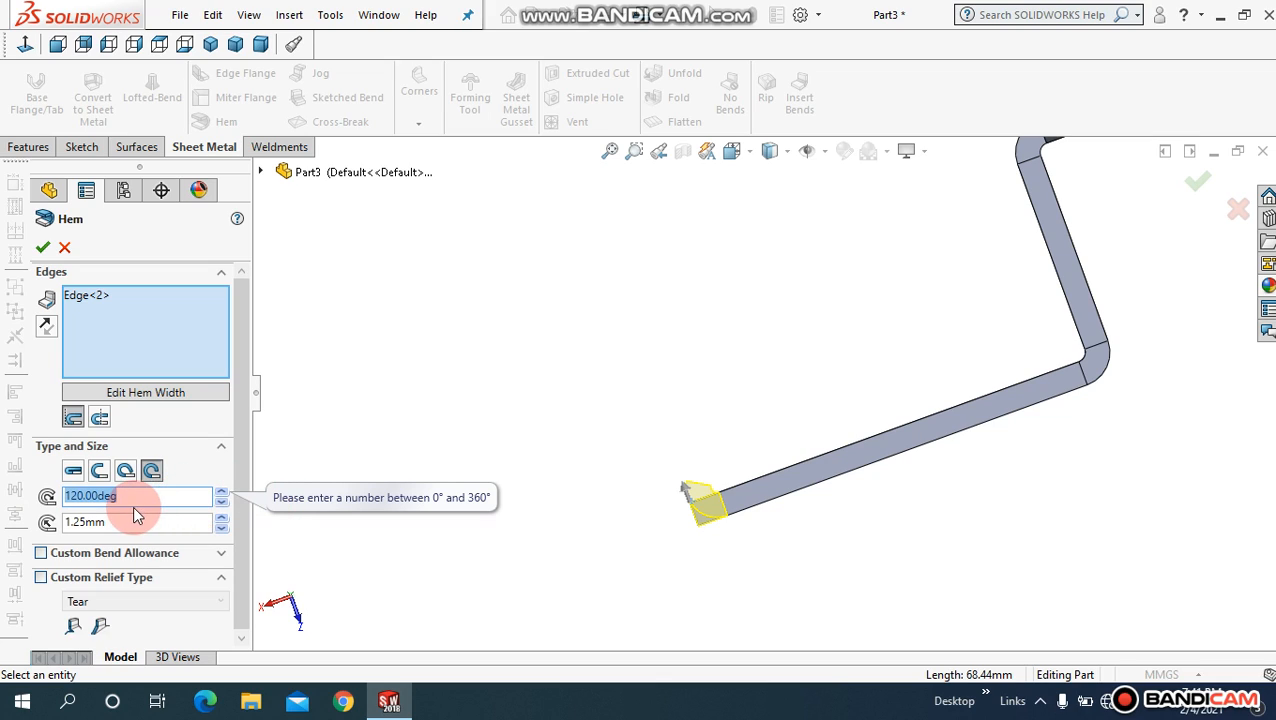
Step: Set the rolled hem's angle to 160°
{"action": "type", "text": "1`1"}
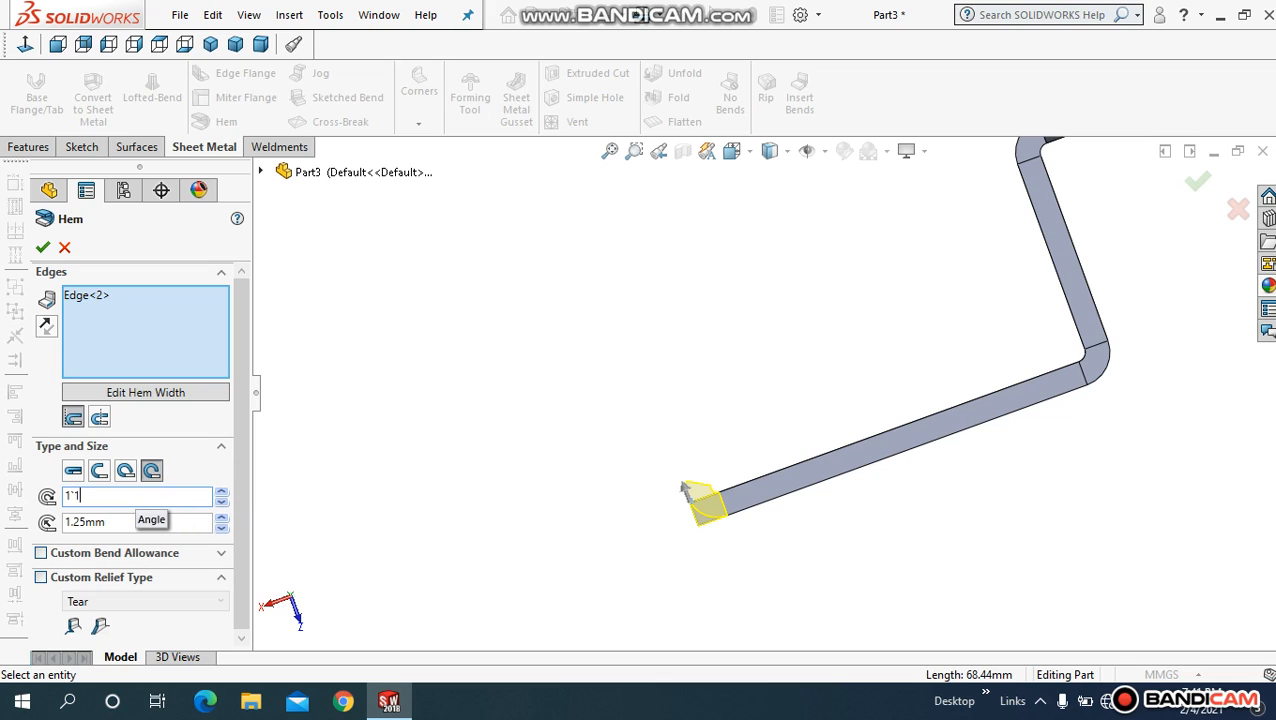
{"action": "left_click", "coordinate": [145, 494]}
{"action": "type", "text": "112"}
{"action": "left_click", "coordinate": [159, 491]}
{"action": "left_click_drag", "start_coordinate": [165, 493], "coordinate": [43, 490]}
{"action": "type", "text": "180"}
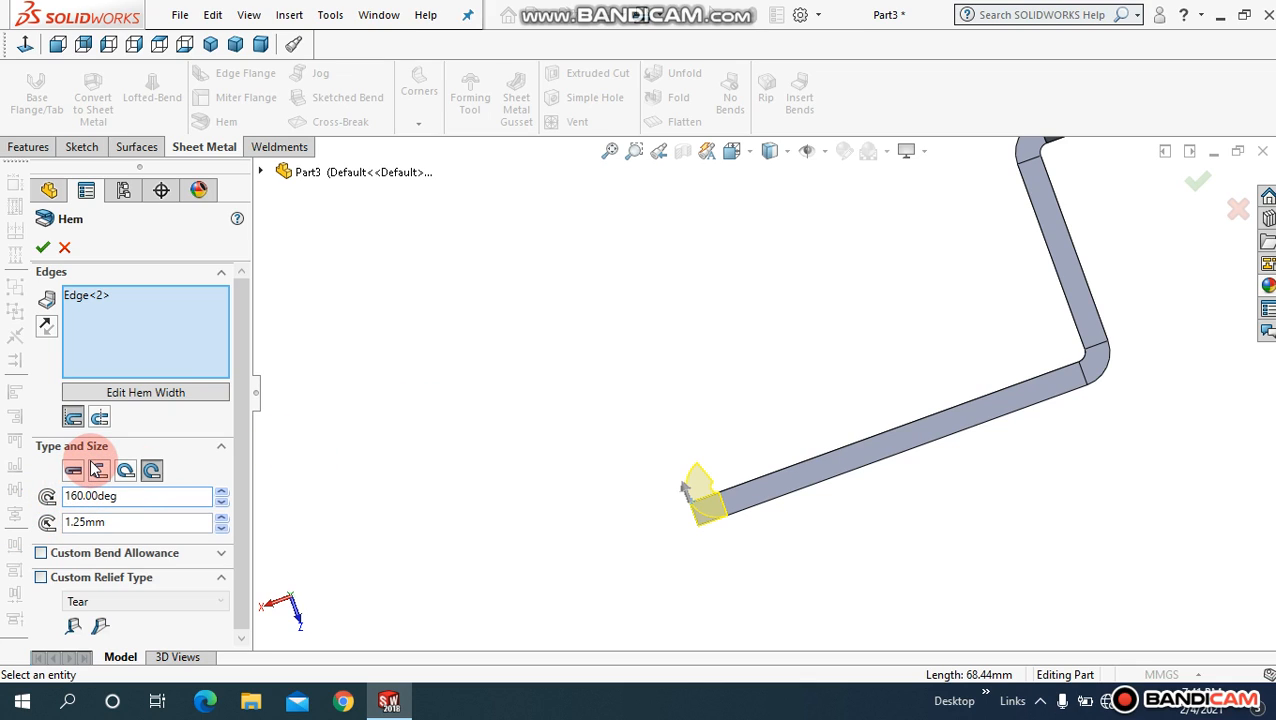
Step: Compare the Open, Tear Drop and Closed hem types, and choose Rolled with a 225° angle
{"action": "left_click", "coordinate": [99, 471]}
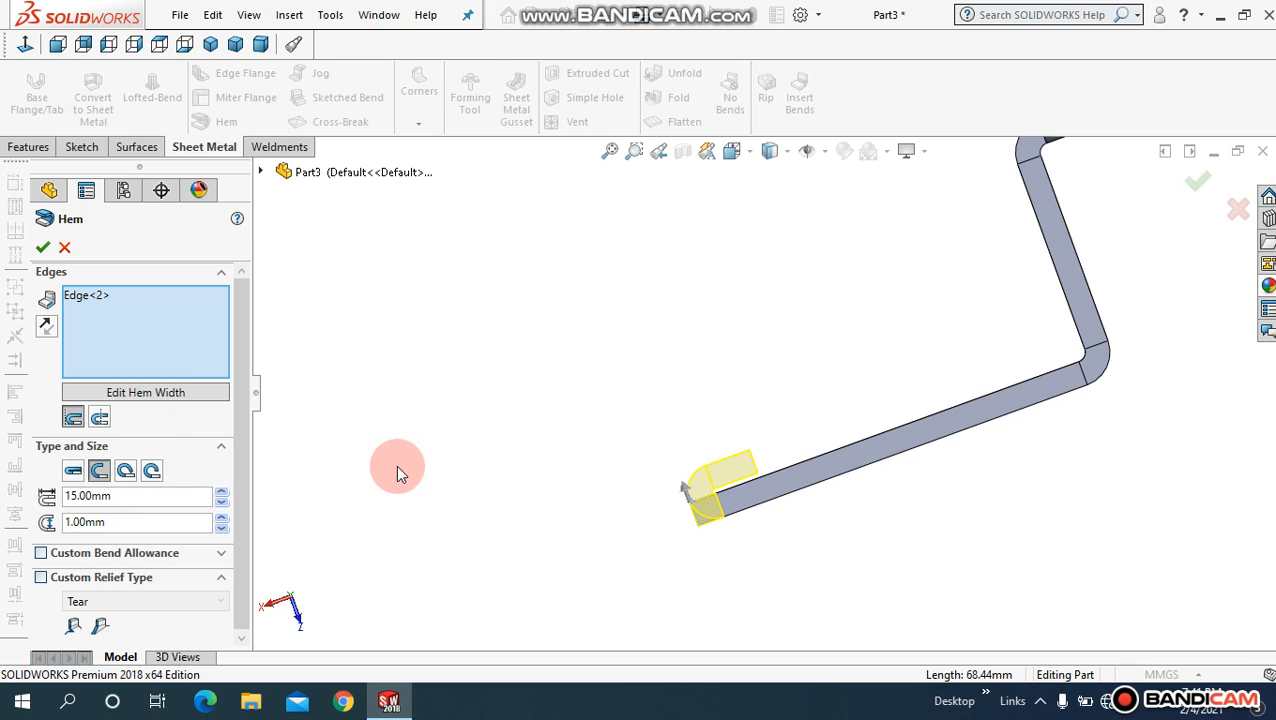
{"action": "middle_click_drag", "start_coordinate": [396, 465], "coordinate": [411, 452]}
{"action": "left_click", "coordinate": [126, 471]}
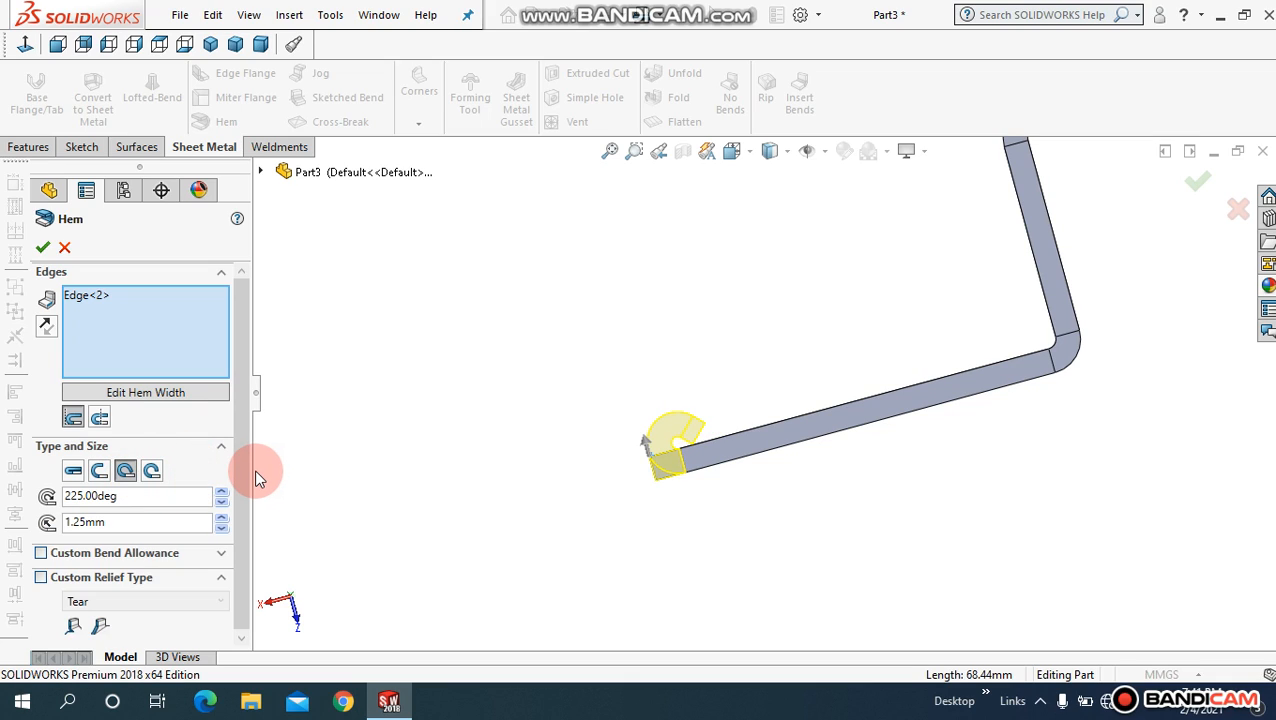
{"action": "left_click", "coordinate": [74, 471]}
{"action": "left_click", "coordinate": [126, 471]}
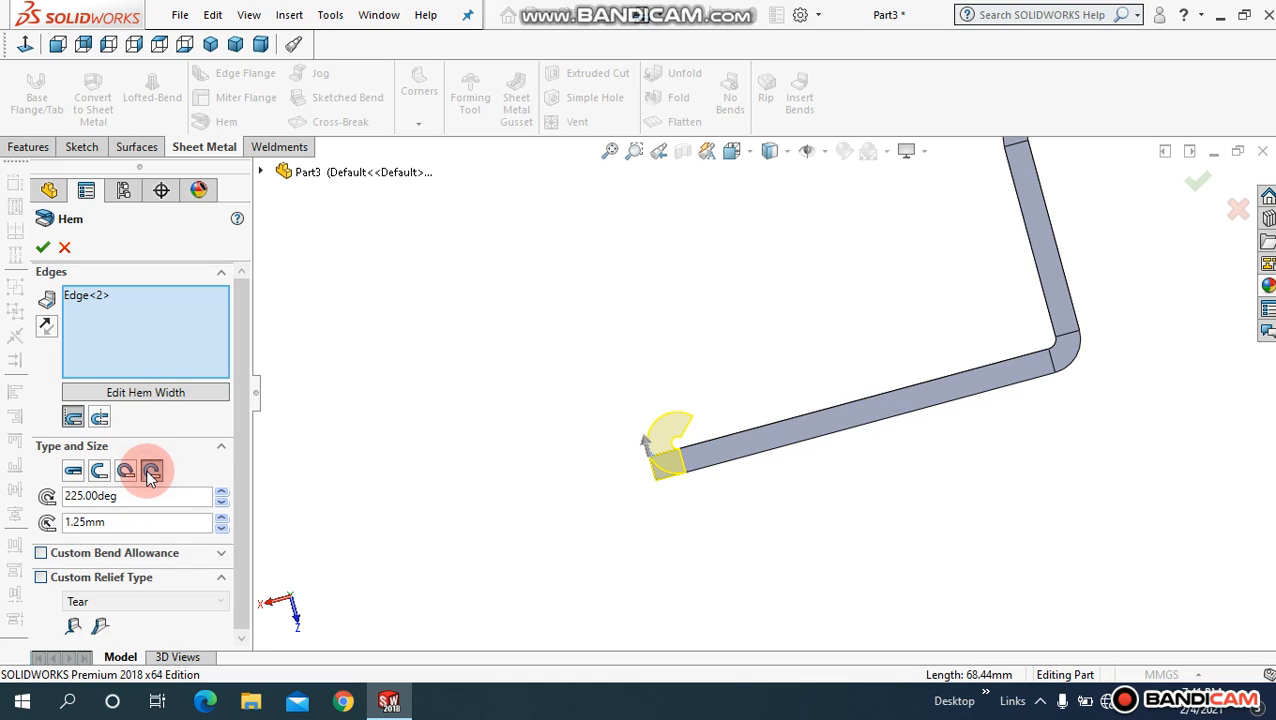
Step: Try rolled hem radii of 2 mm and 3 mm, and set the radius to 4 mm
{"action": "left_click", "coordinate": [120, 522]}
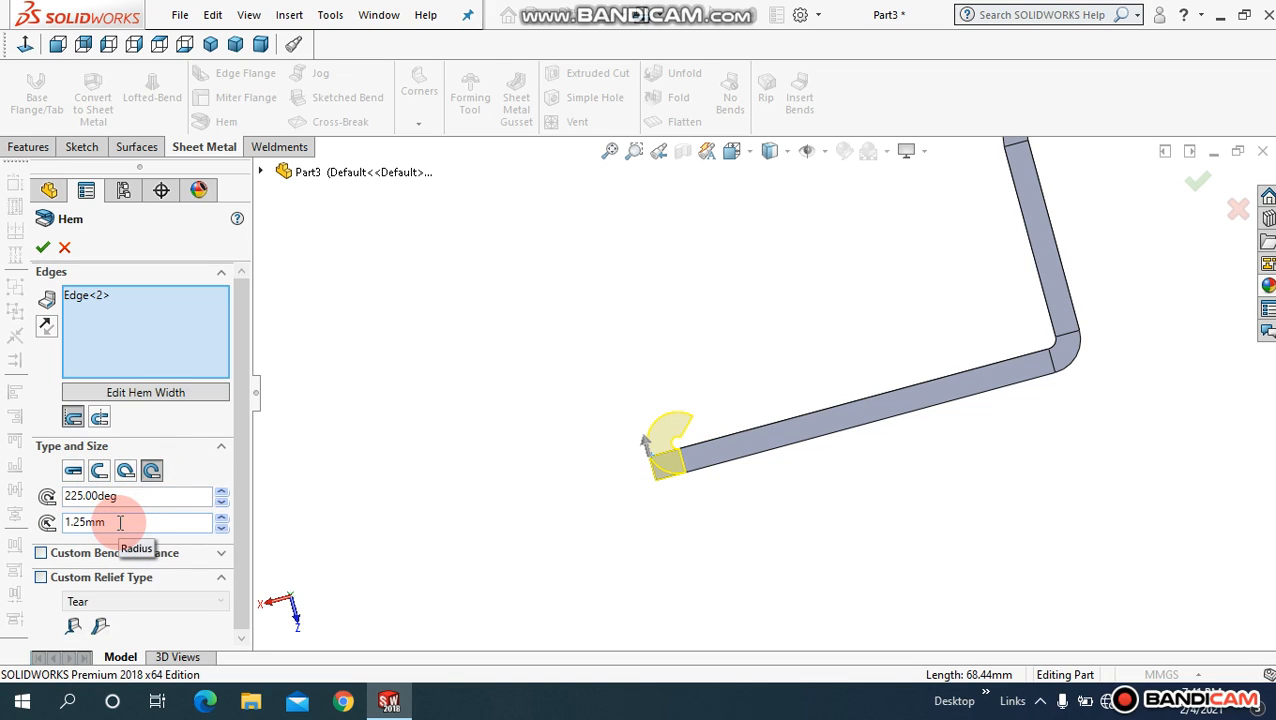
{"action": "left_click_drag", "start_coordinate": [118, 522], "coordinate": [20, 526]}
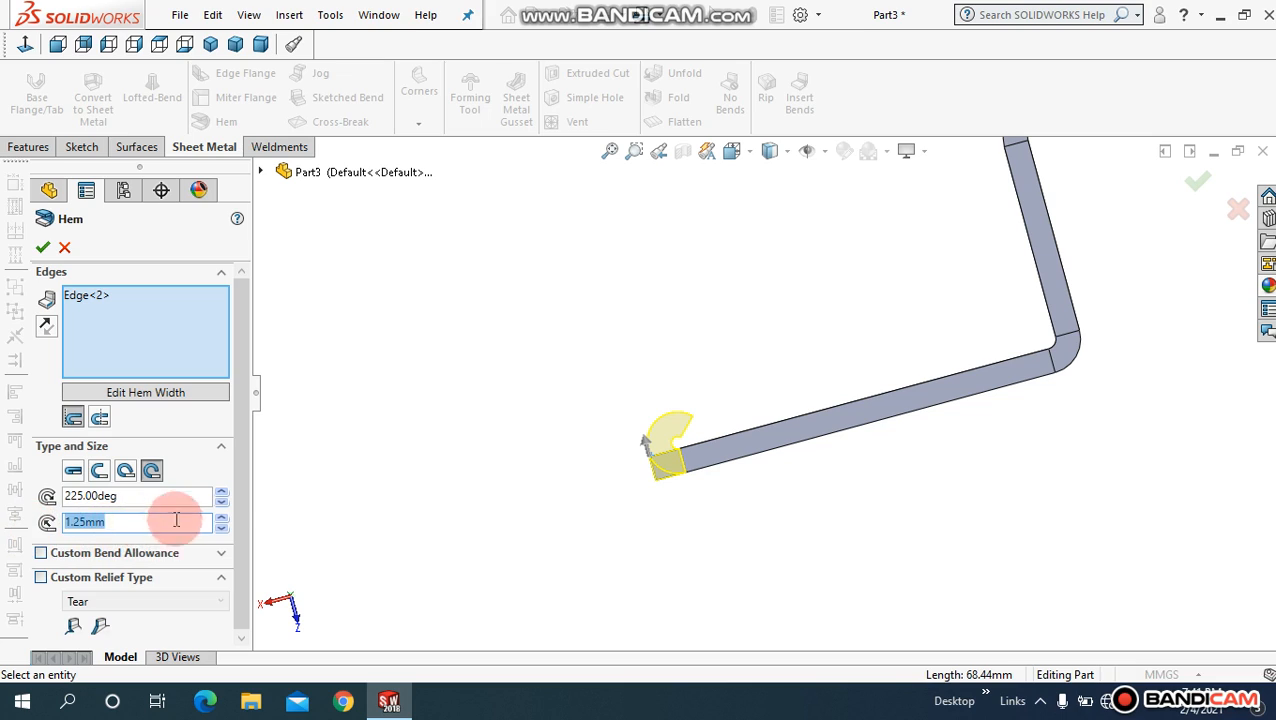
{"action": "type", "text": "2"}
{"action": "key", "text": "Return"}
{"action": "left_click_drag", "start_coordinate": [142, 517], "coordinate": [40, 521]}
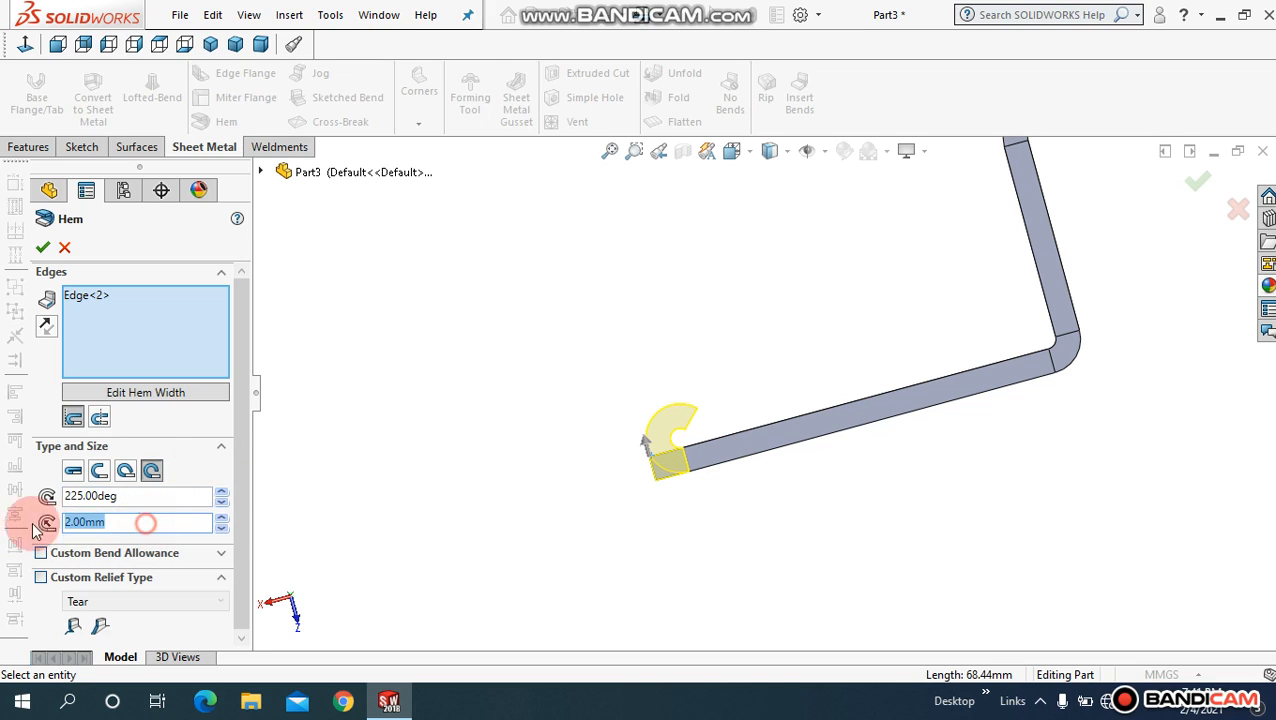
{"action": "type", "text": "3"}
{"action": "left_click", "coordinate": [394, 420]}
{"action": "left_click_drag", "start_coordinate": [176, 521], "coordinate": [2, 530]}
{"action": "type", "text": "4"}
{"action": "key", "text": "Return"}
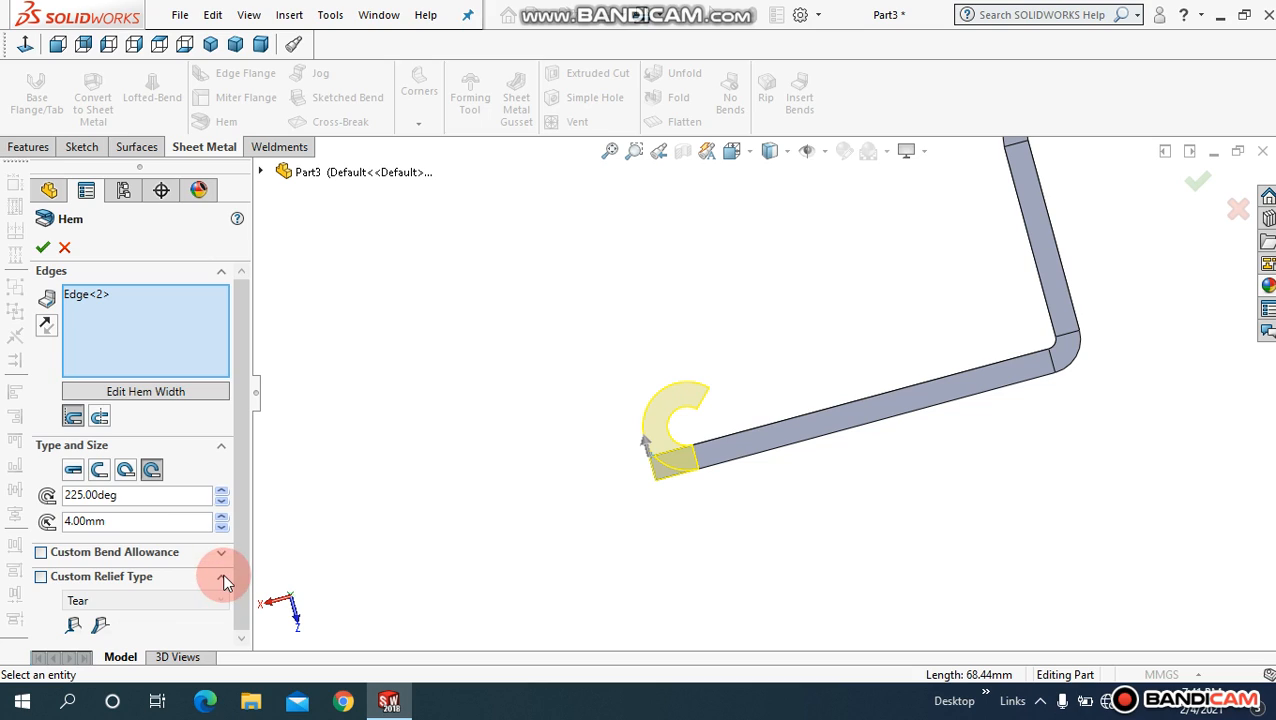
Step: Enable a custom relief for the rolled hem, try Obround and Rectangular, and choose Tear
{"action": "left_click", "coordinate": [42, 578]}
{"action": "left_click", "coordinate": [201, 596]}
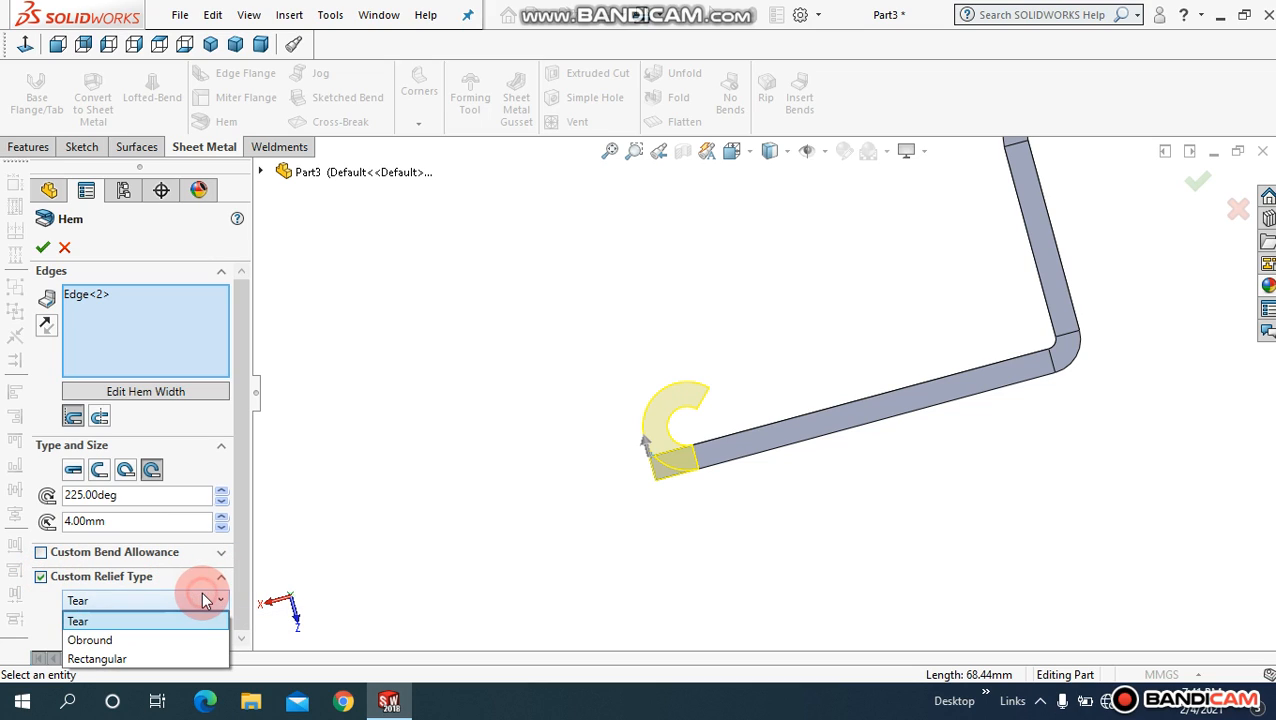
{"action": "left_click", "coordinate": [190, 638]}
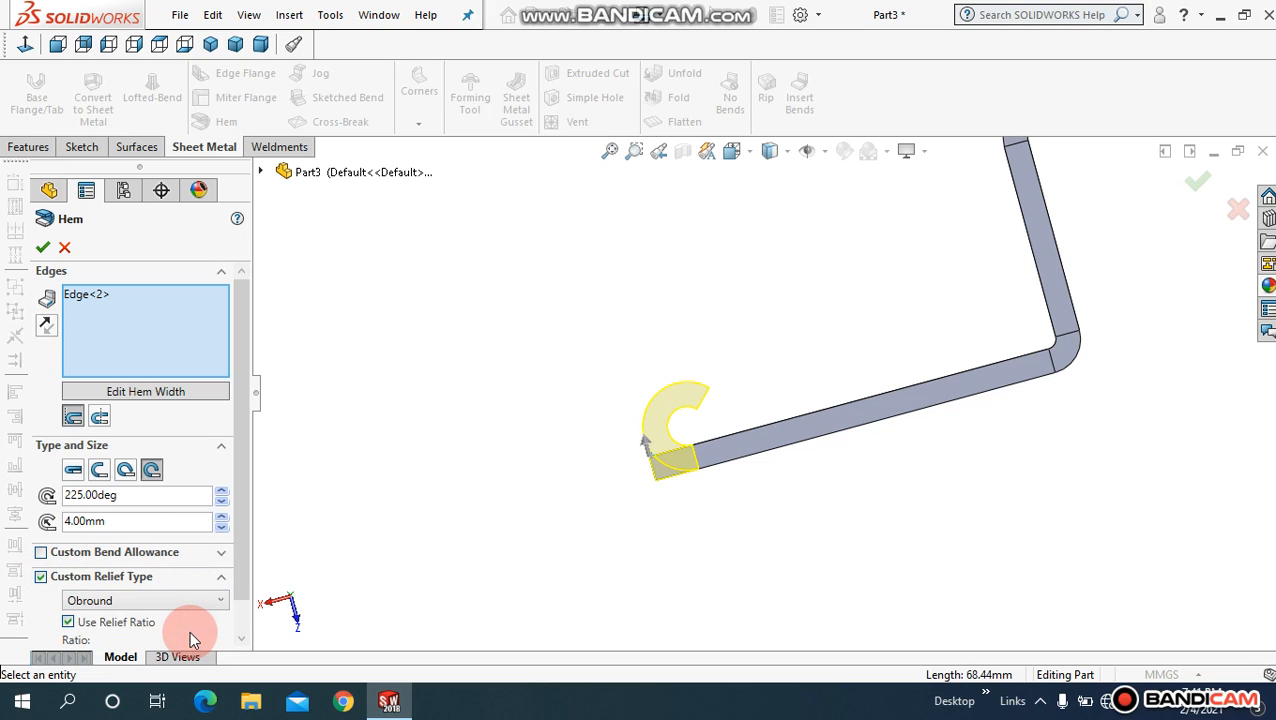
{"action": "left_click", "coordinate": [190, 601]}
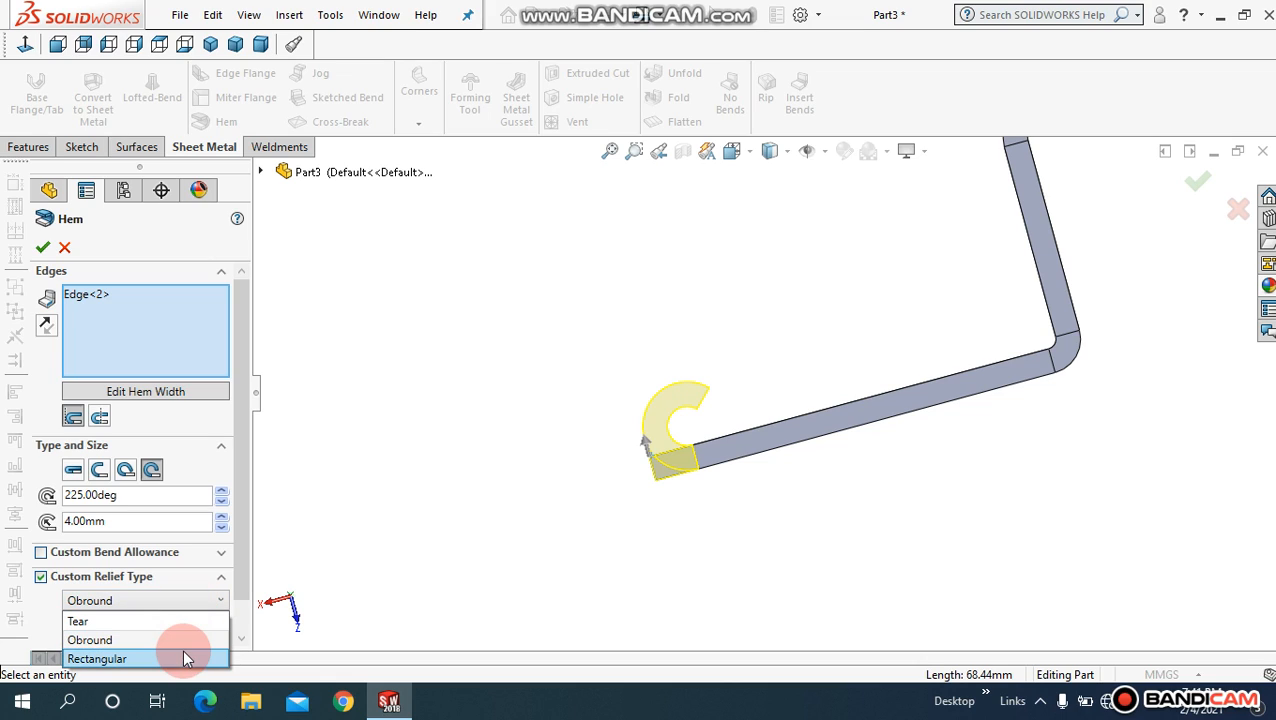
{"action": "left_click", "coordinate": [182, 657]}
{"action": "left_click", "coordinate": [180, 601]}
{"action": "left_click", "coordinate": [179, 621]}
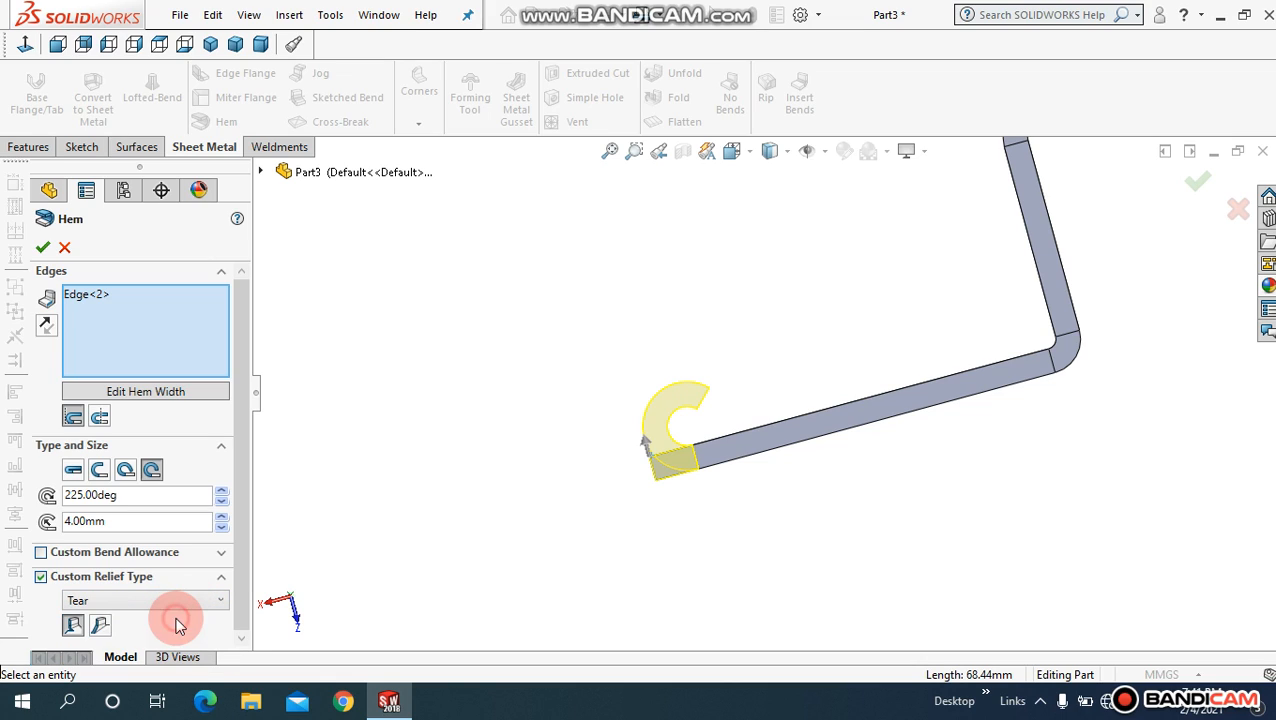
Step: Compare the two tear relief variants, choose the second one, and create the rolled hem
{"action": "left_click", "coordinate": [74, 627]}
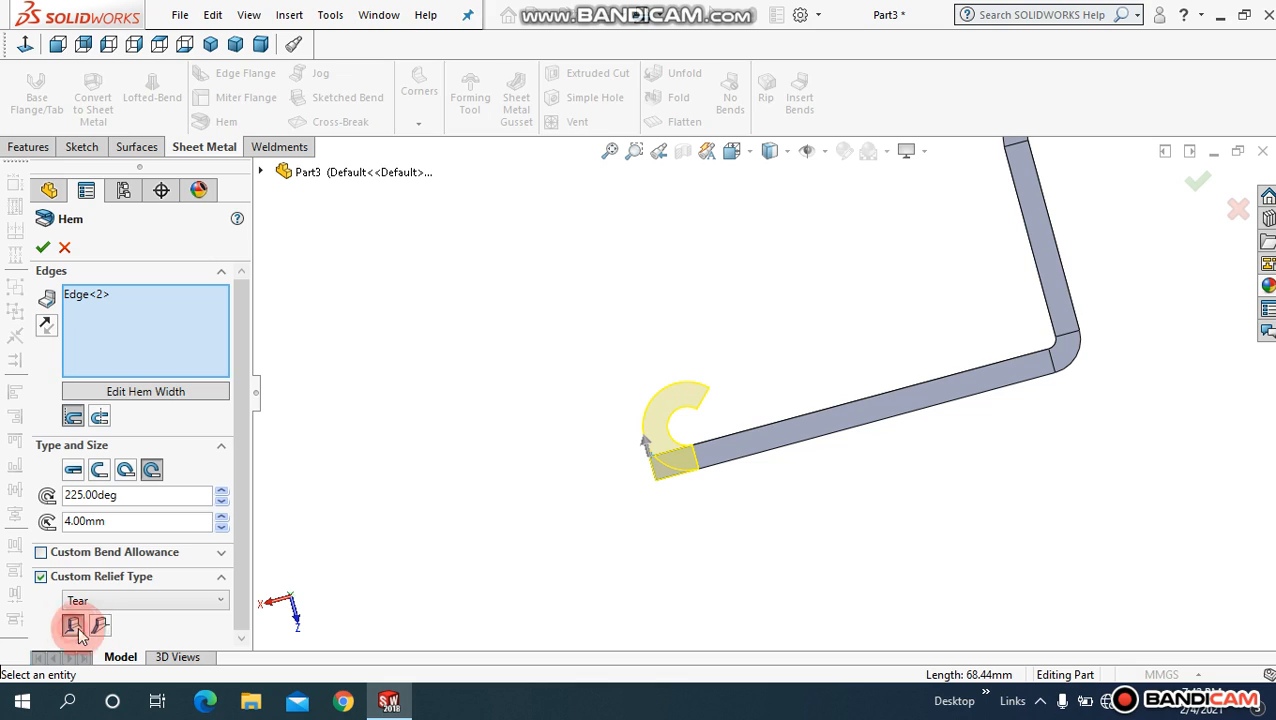
{"action": "left_click", "coordinate": [96, 626]}
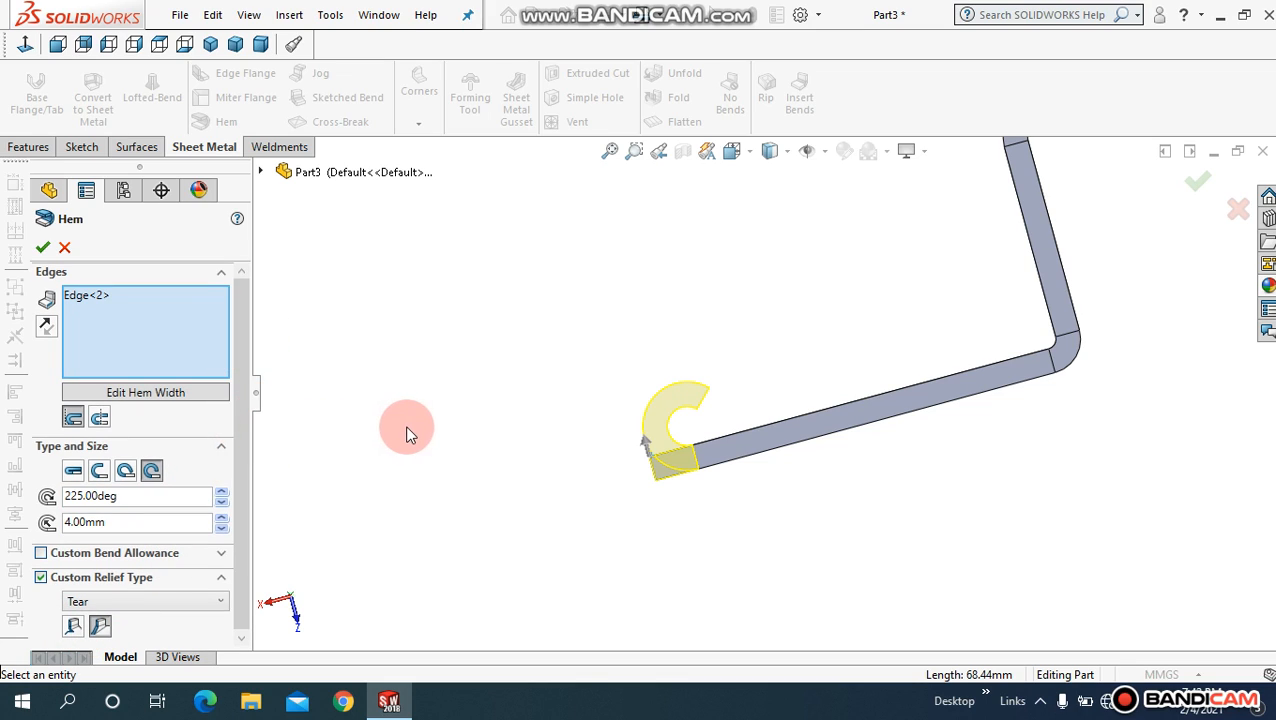
{"action": "left_click", "coordinate": [43, 250]}
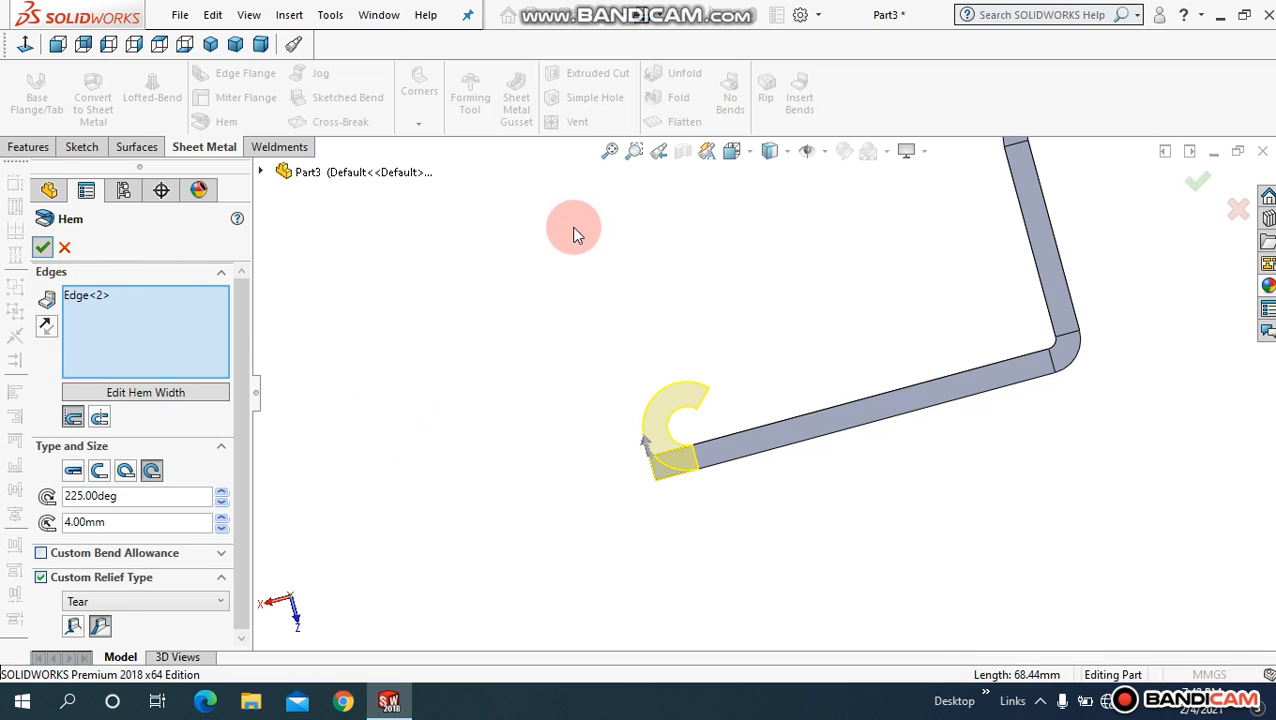
Step: Start a hem on the outer vertical edge of the flange opposite the rolled hem and set its type to Closed
{"action": "left_click", "coordinate": [610, 151]}
{"action": "middle_click_drag", "start_coordinate": [580, 408], "coordinate": [607, 433]}
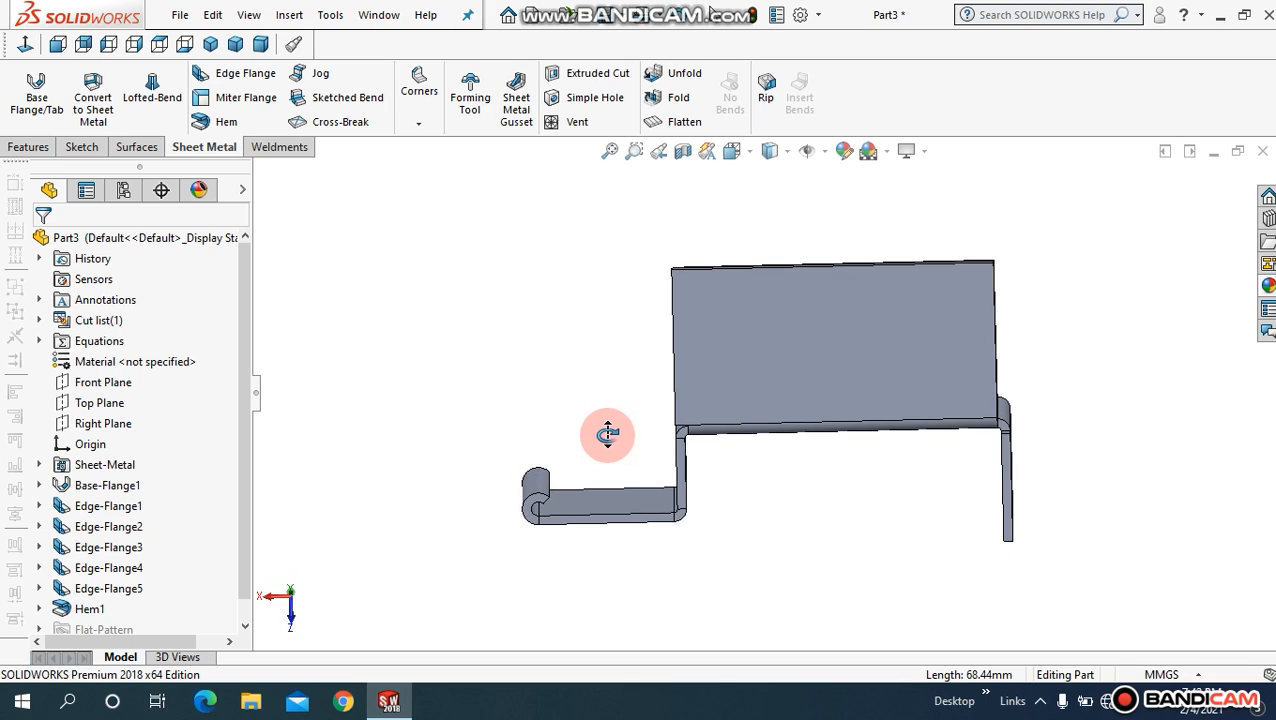
{"action": "middle_click_drag", "start_coordinate": [607, 433], "coordinate": [583, 525]}
{"action": "middle_click_drag", "start_coordinate": [566, 417], "coordinate": [422, 206]}
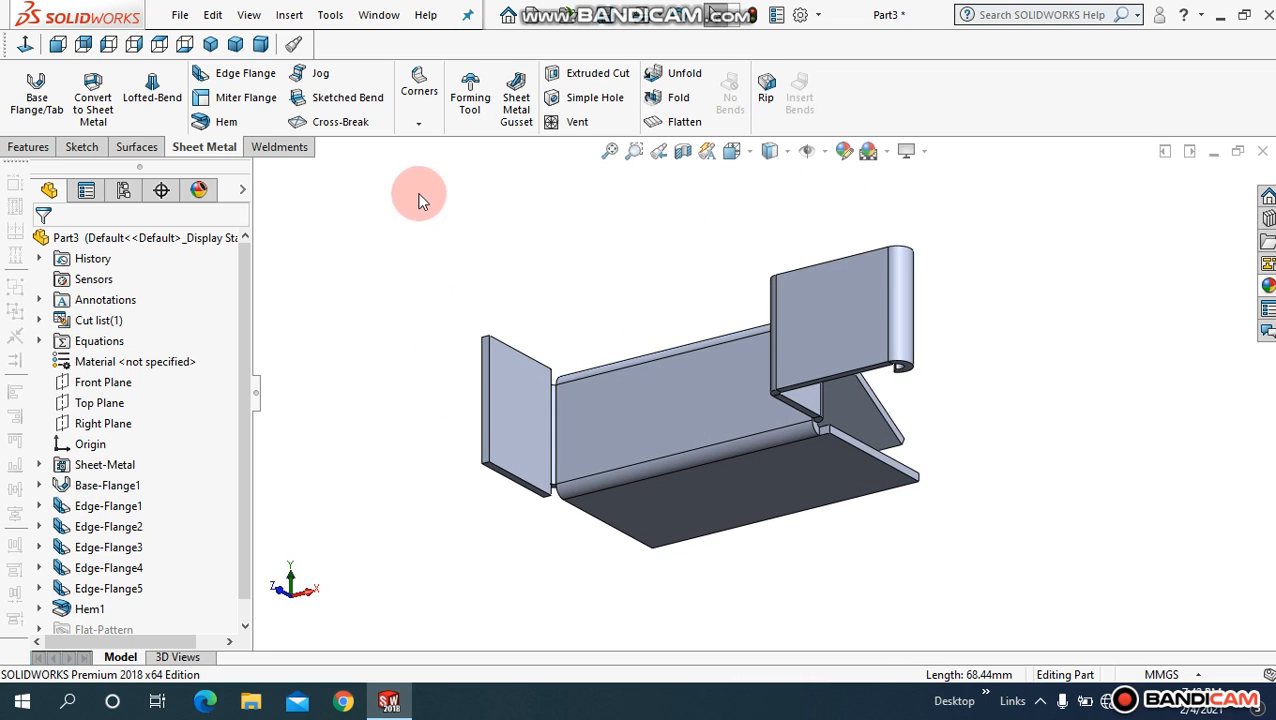
{"action": "left_click", "coordinate": [240, 126]}
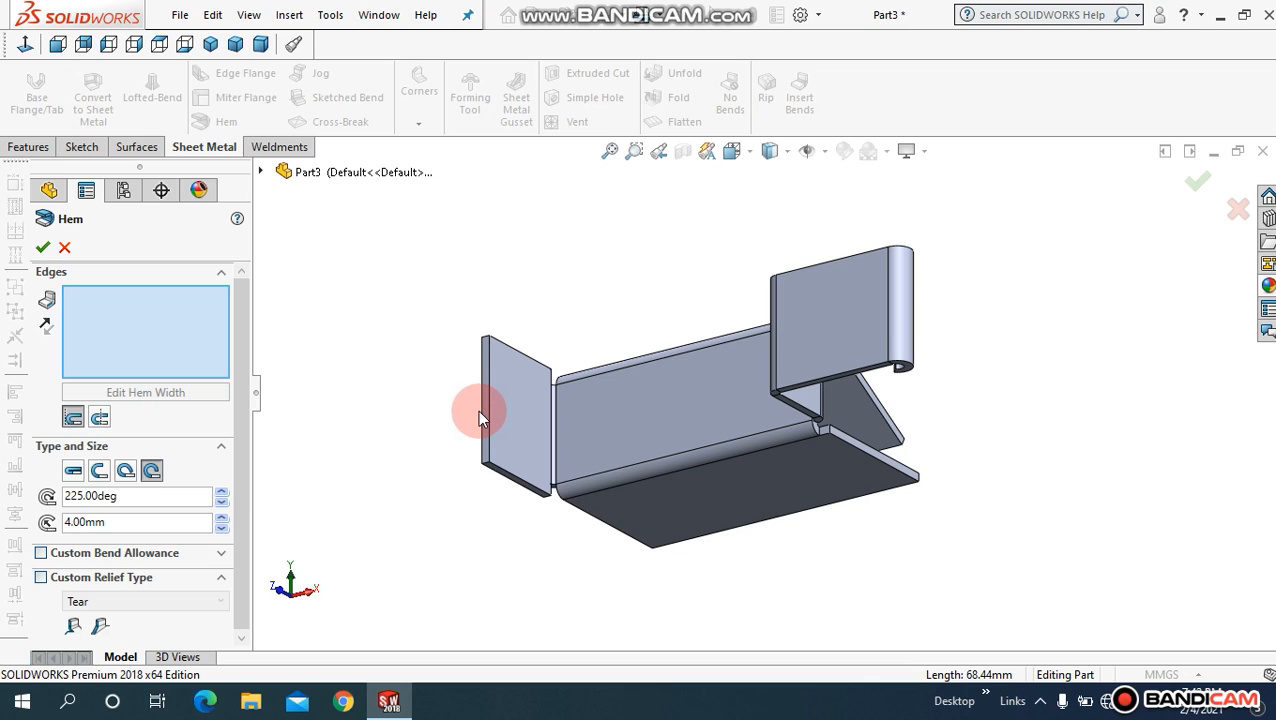
{"action": "left_click", "coordinate": [490, 415]}
{"action": "middle_click_drag", "start_coordinate": [568, 313], "coordinate": [700, 530]}
{"action": "scroll", "coordinate": [715, 605], "scroll_direction": "down", "scroll_amount": 5}
{"action": "left_click", "coordinate": [73, 470]}
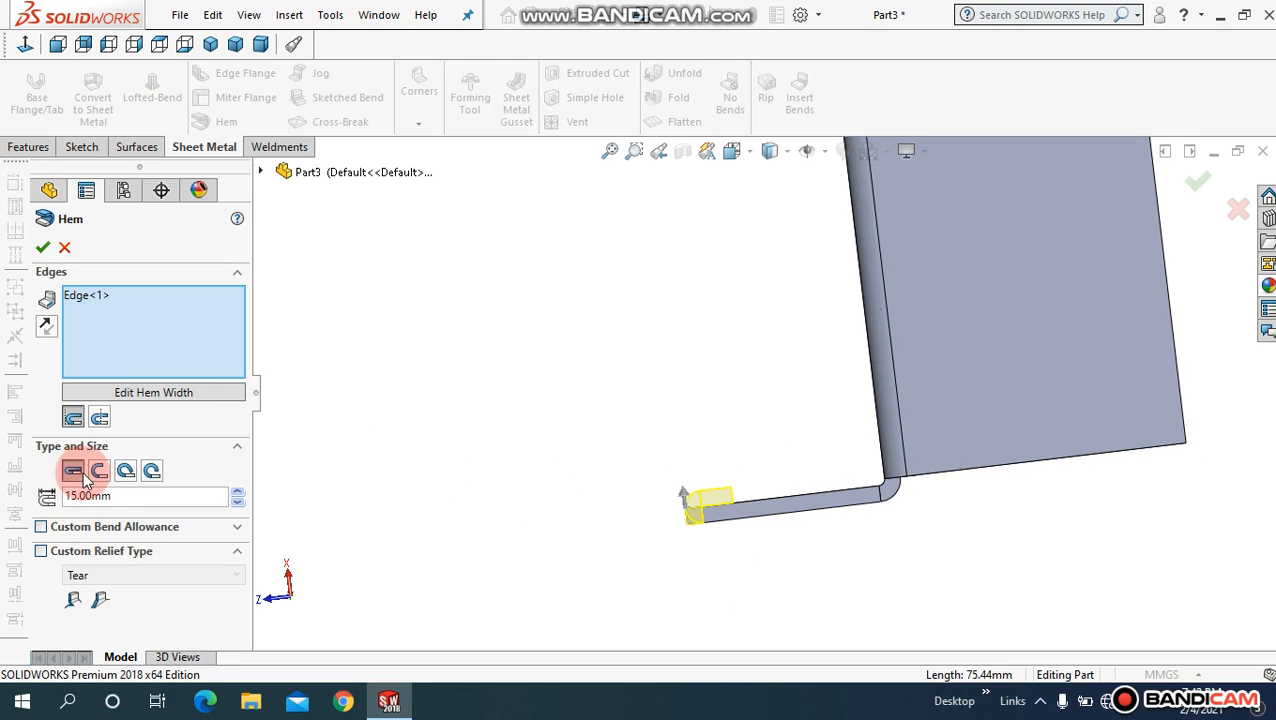
Step: Set the closed hem's length to 12 mm and create the hem
{"action": "left_click", "coordinate": [133, 497]}
{"action": "double_click", "coordinate": [133, 497]}
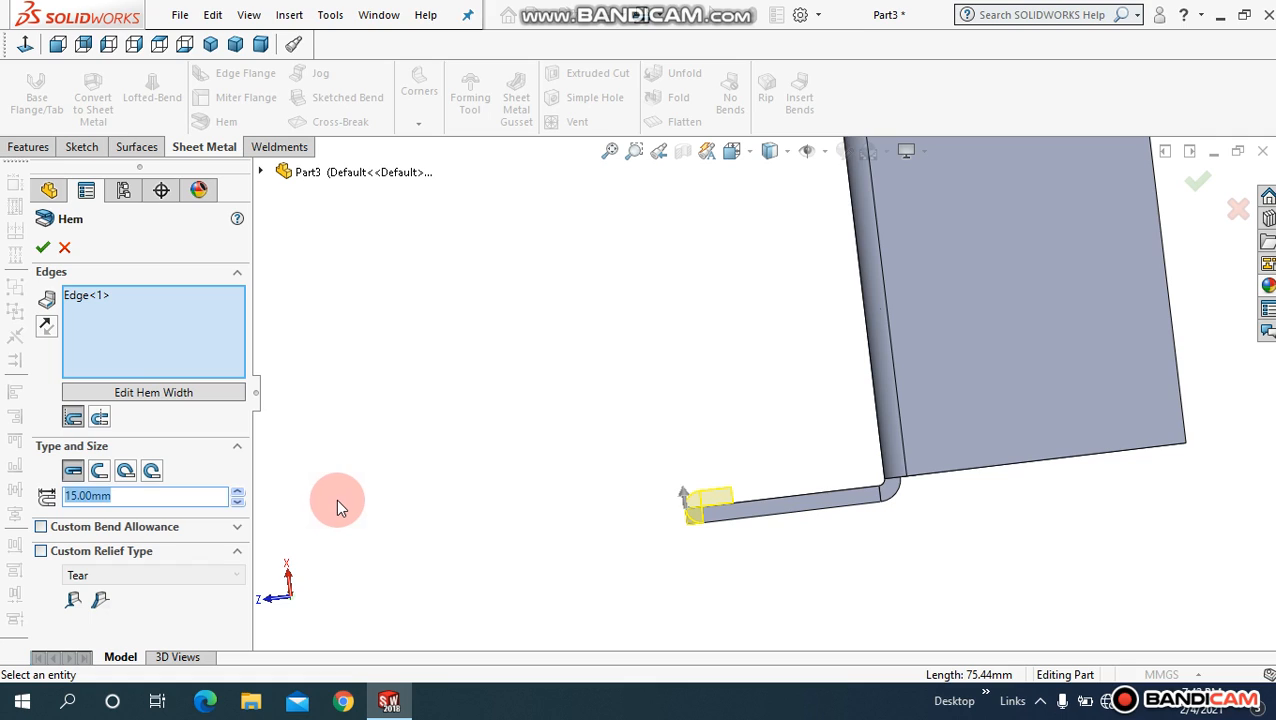
{"action": "type", "text": "12"}
{"action": "key", "text": "Return"}
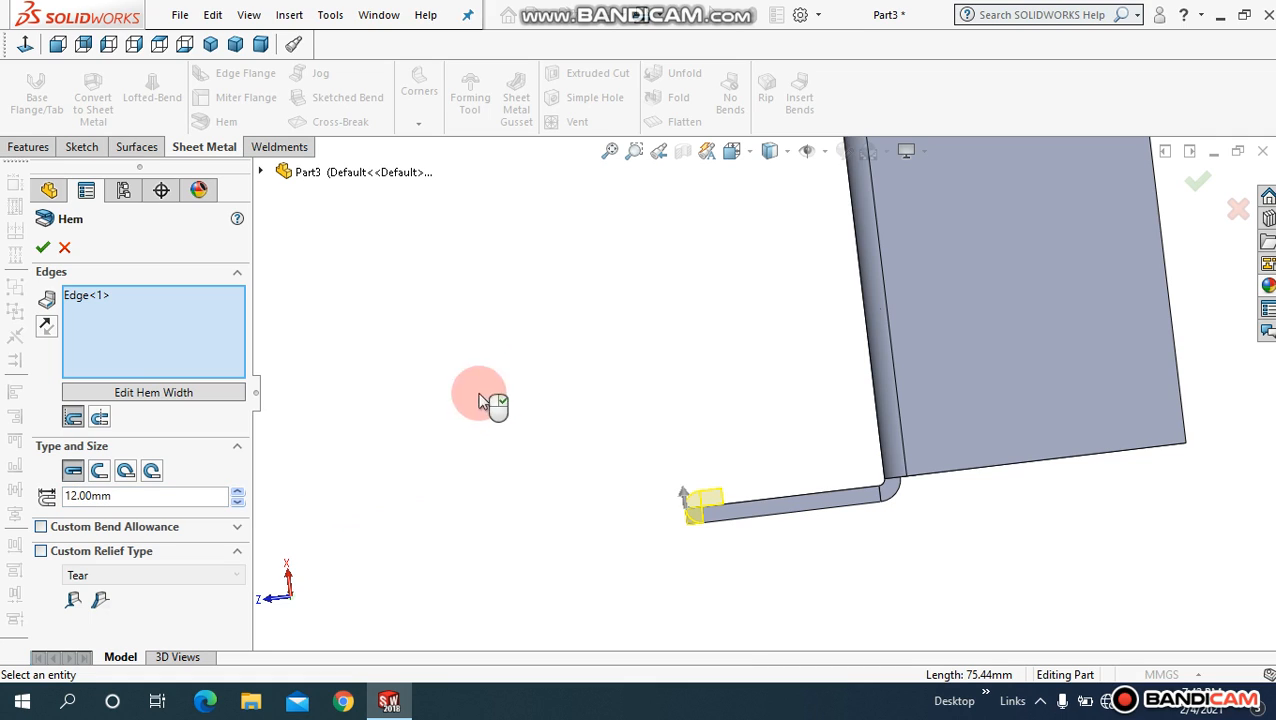
{"action": "left_click", "coordinate": [42, 247]}
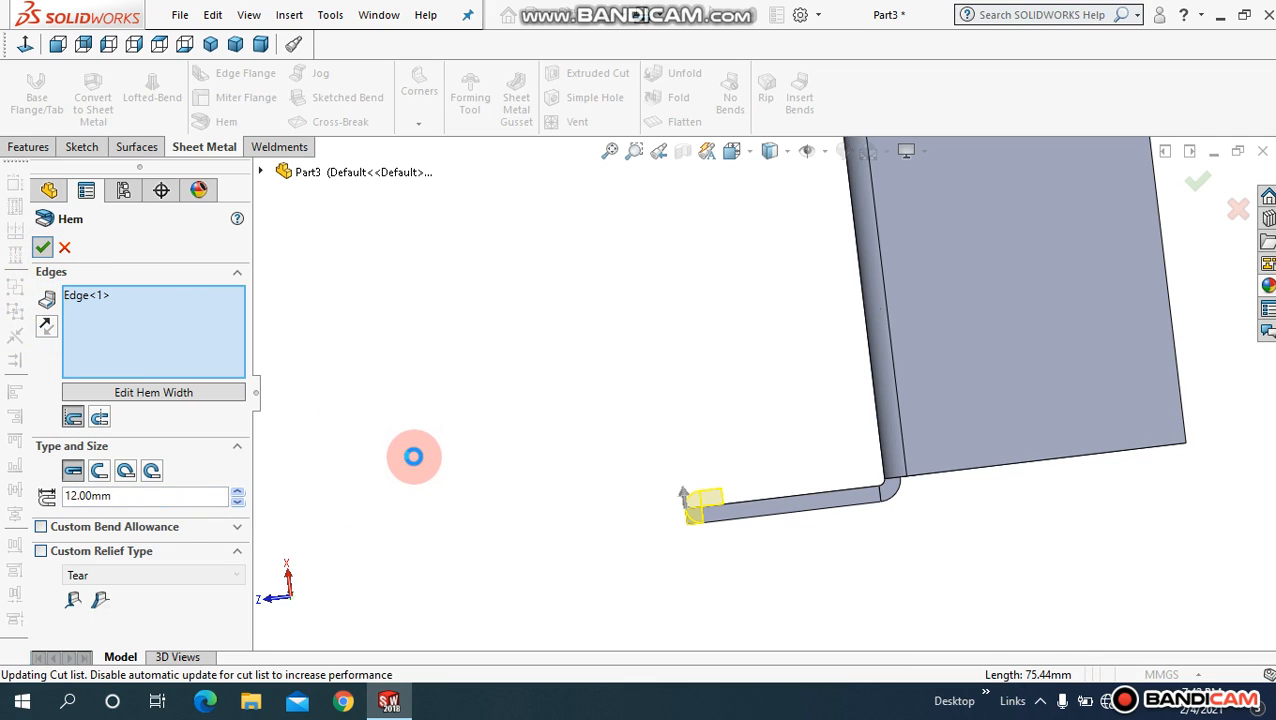
{"action": "middle_click_drag", "start_coordinate": [535, 441], "coordinate": [592, 228]}
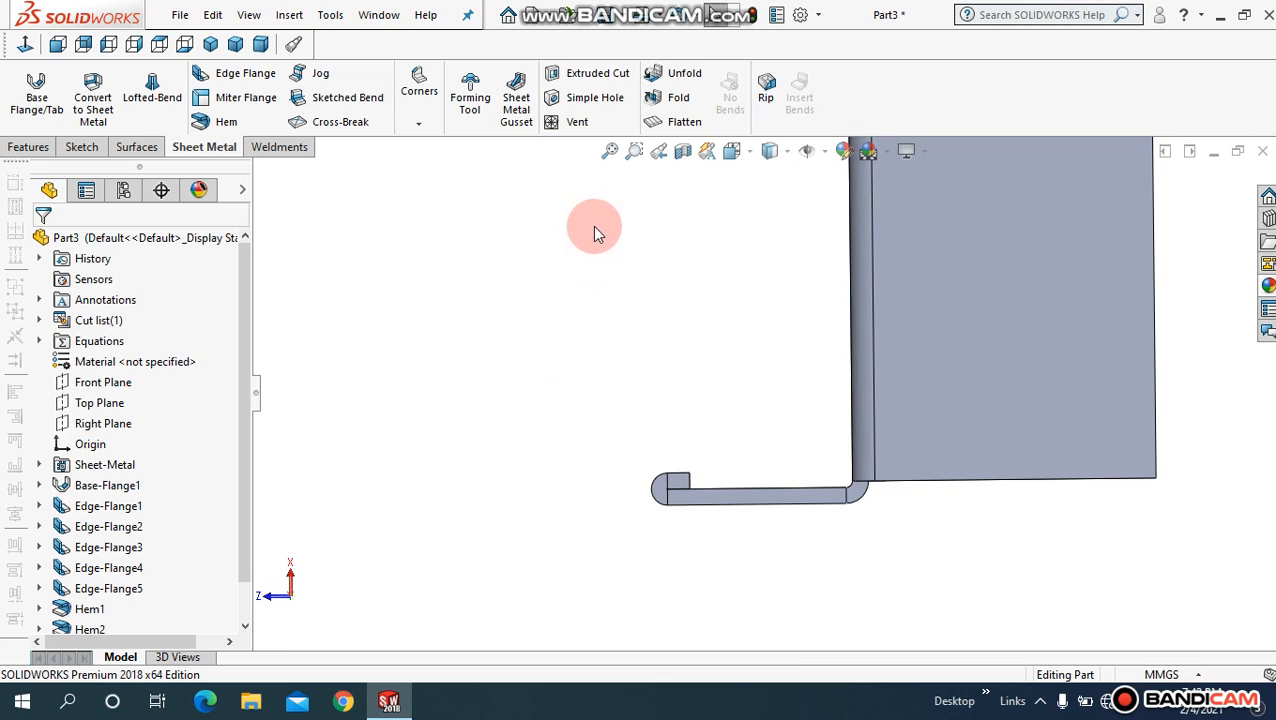
{"action": "left_click", "coordinate": [609, 151]}
{"action": "middle_click_drag", "start_coordinate": [583, 368], "coordinate": [675, 330]}
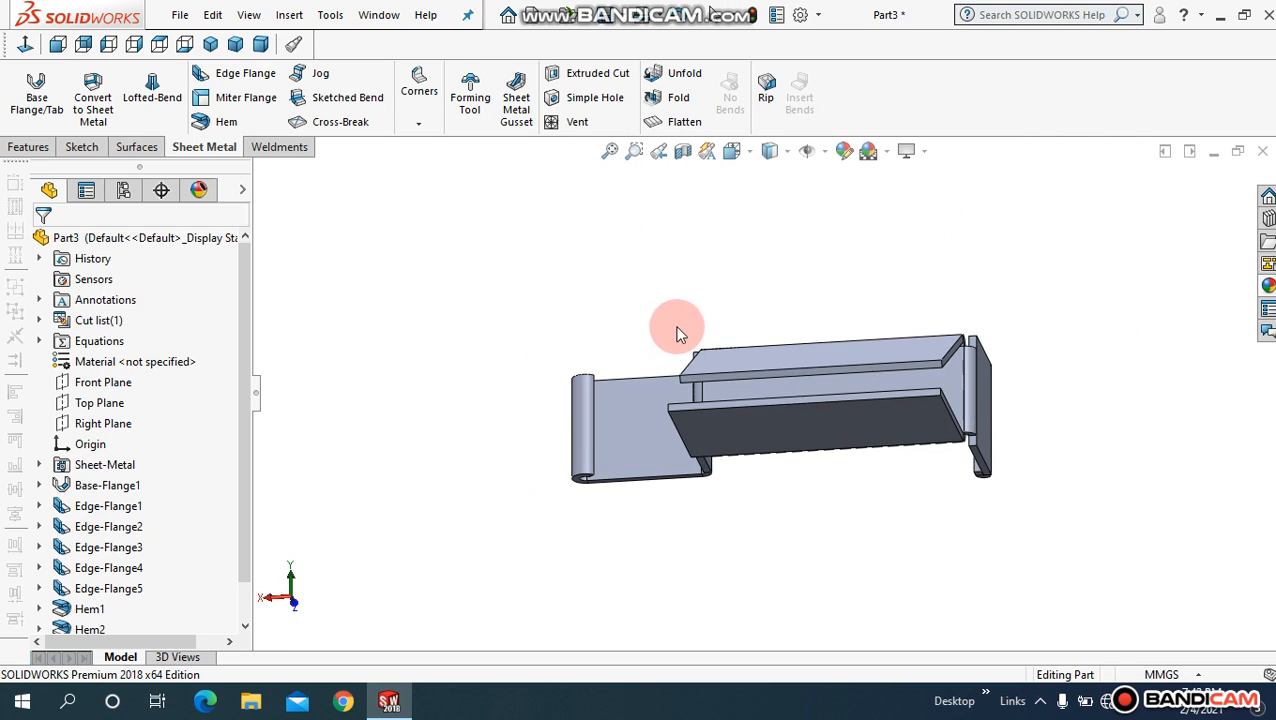
{"action": "left_click", "coordinate": [226, 121]}
{"action": "left_click", "coordinate": [867, 369]}
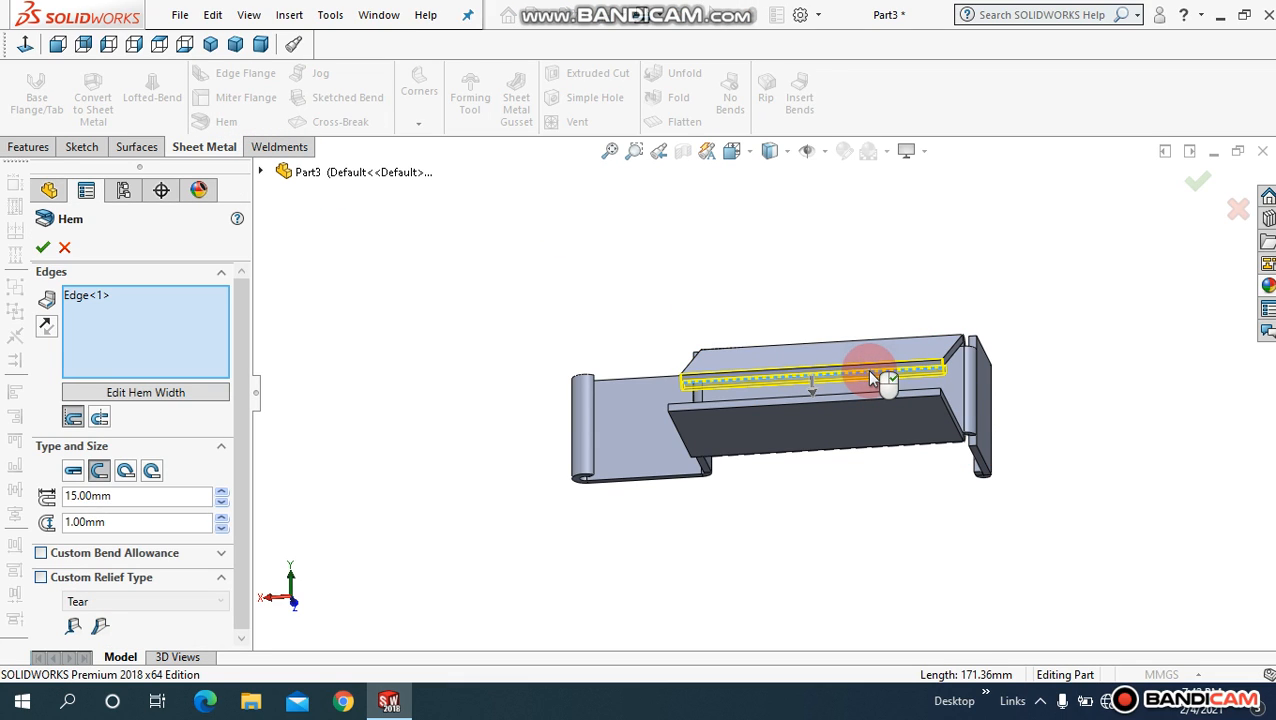
{"action": "right_click", "coordinate": [118, 300]}
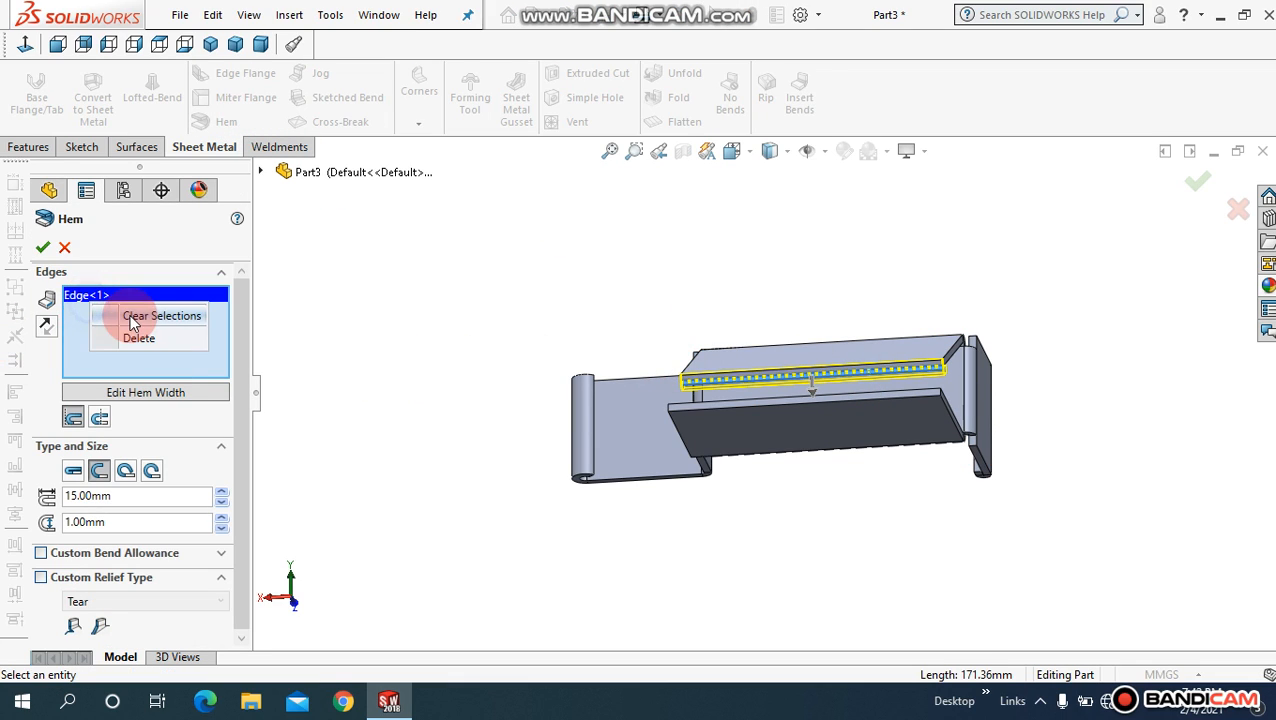
{"action": "left_click", "coordinate": [137, 315]}
{"action": "left_click", "coordinate": [717, 372]}
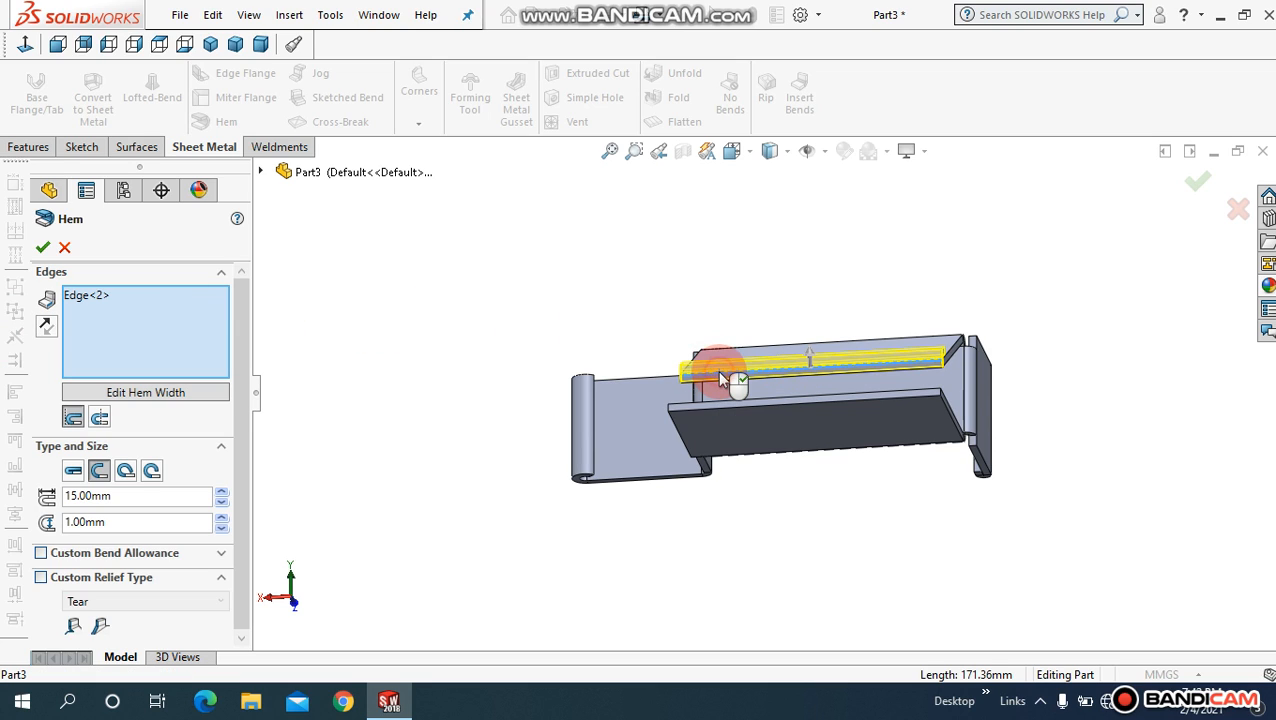
{"action": "middle_click_drag", "start_coordinate": [907, 305], "coordinate": [808, 383]}
{"action": "scroll", "coordinate": [714, 399], "scroll_direction": "down", "scroll_amount": 5}
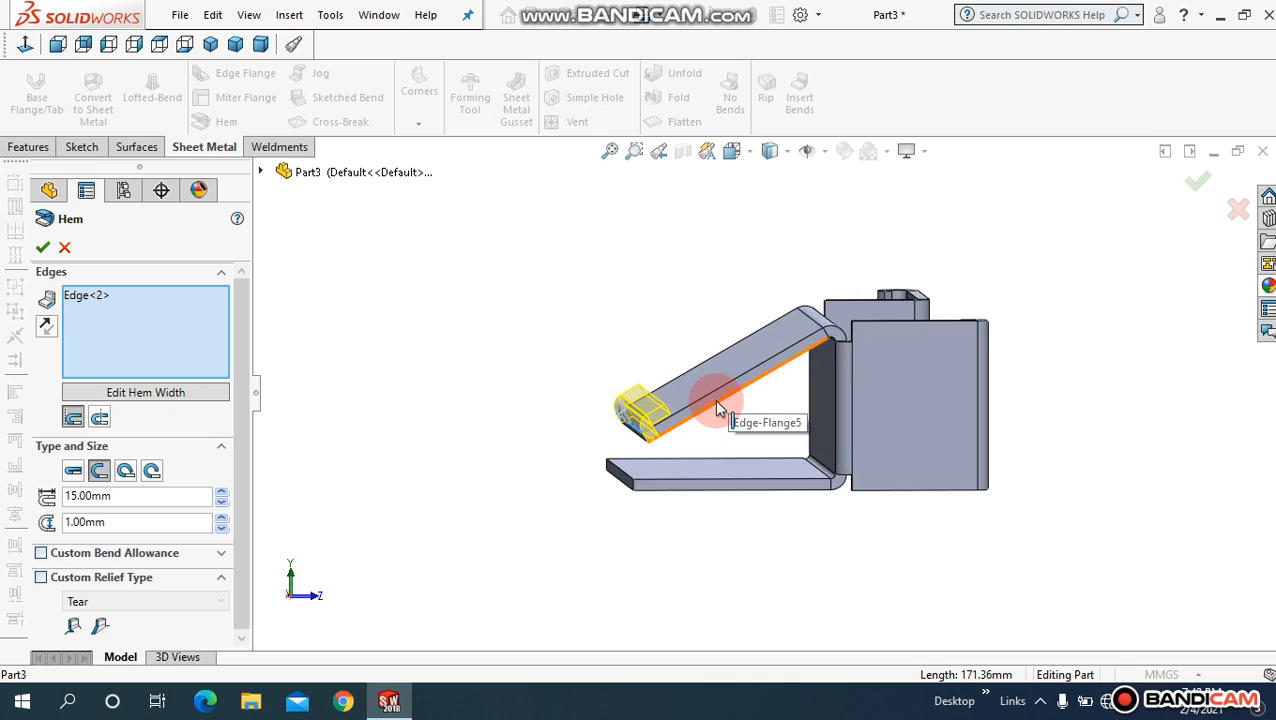
{"action": "mouse_move", "coordinate": [682, 414]}
{"action": "middle_mouse_down"}
{"action": "mouse_move", "coordinate": [675, 373]}
{"action": "mouse_move", "coordinate": [692, 390]}
{"action": "mouse_move", "coordinate": [686, 410]}
{"action": "middle_mouse_up"}
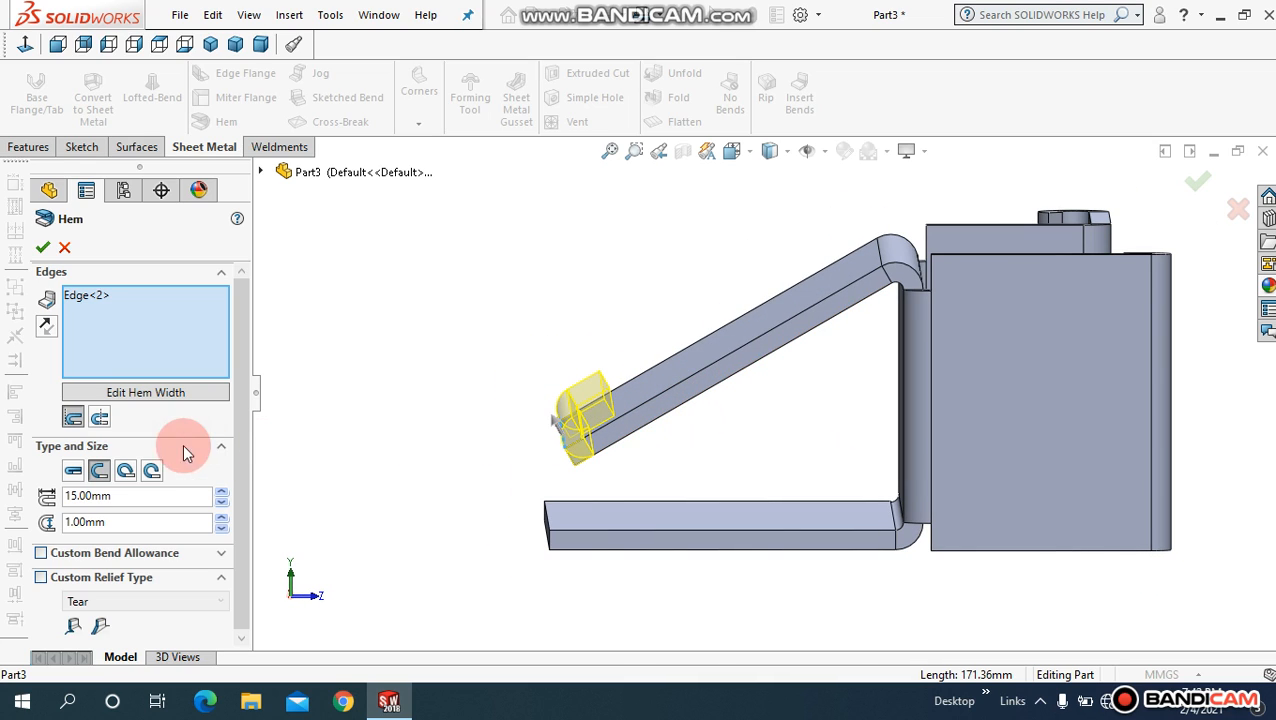
{"action": "left_click", "coordinate": [101, 420]}
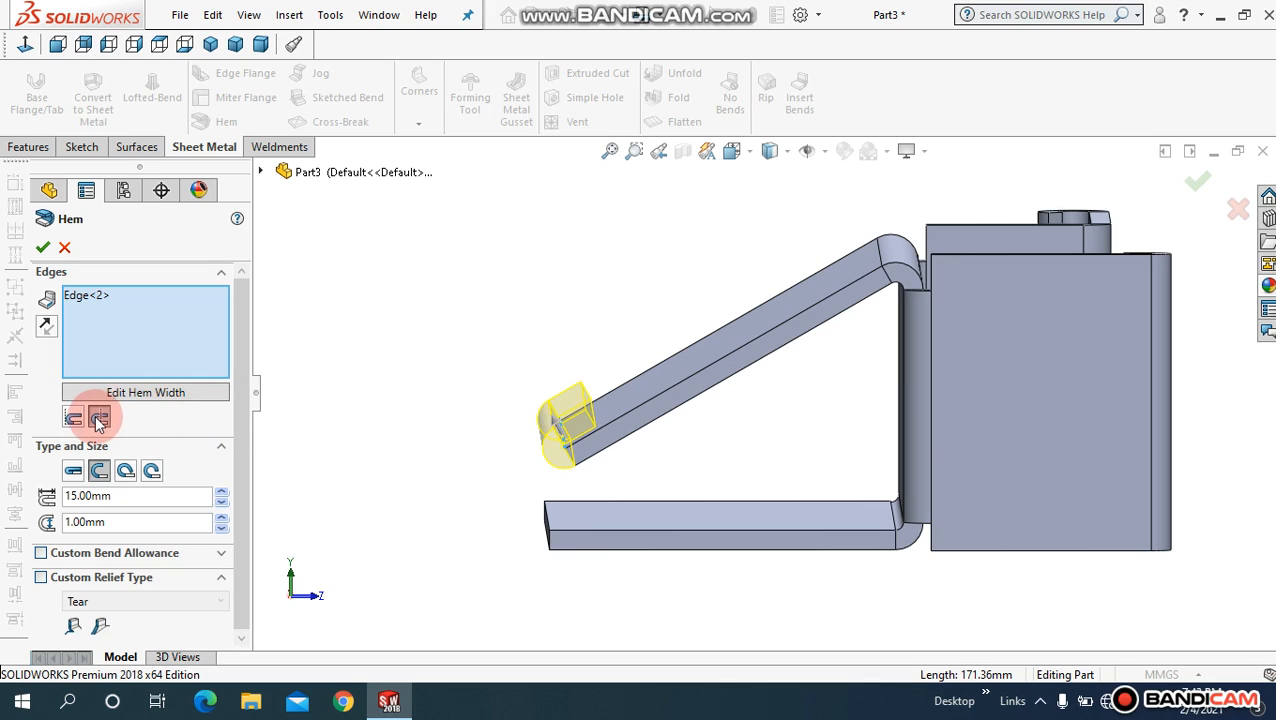
{"action": "left_click", "coordinate": [80, 419]}
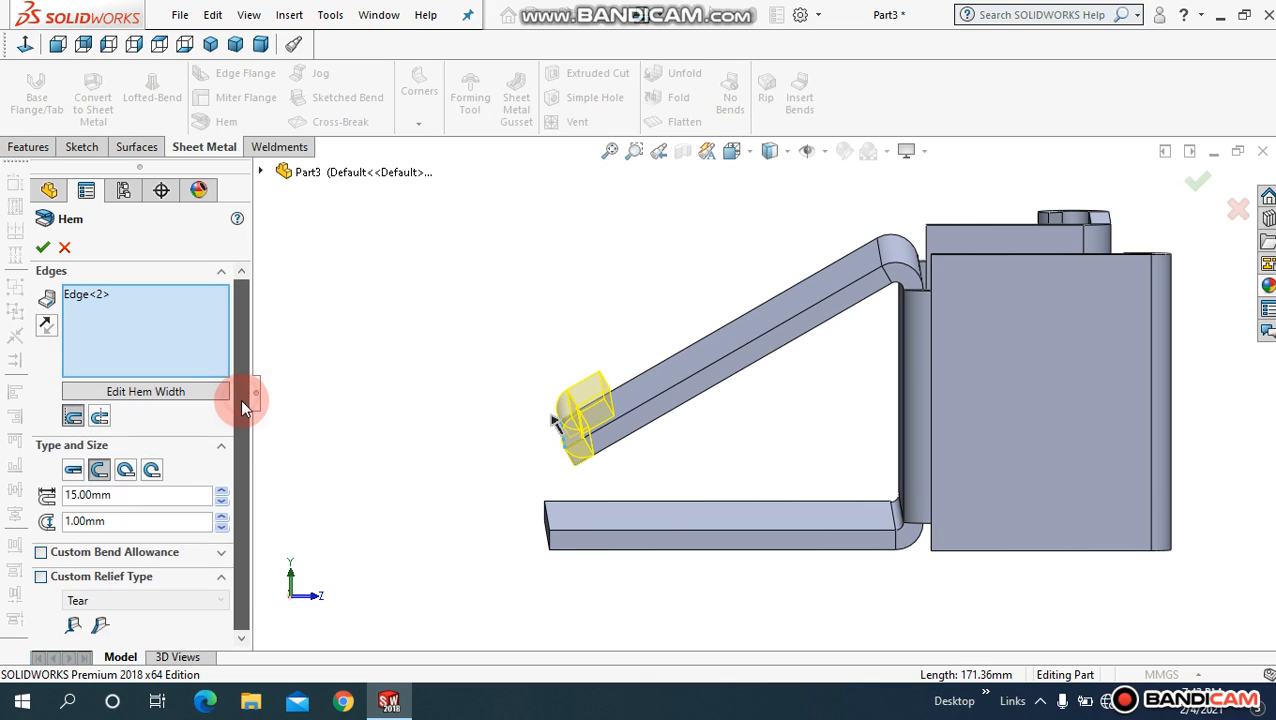
{"action": "left_click", "coordinate": [139, 392]}
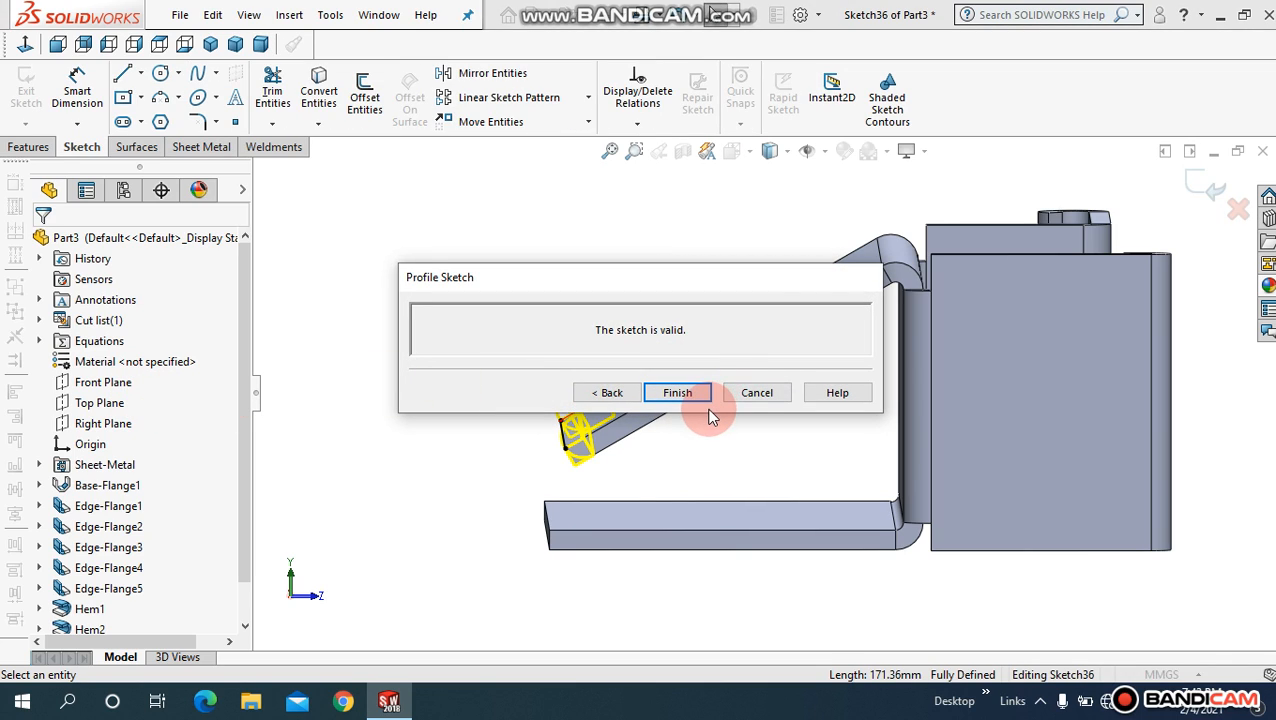
{"action": "left_click", "coordinate": [748, 396]}
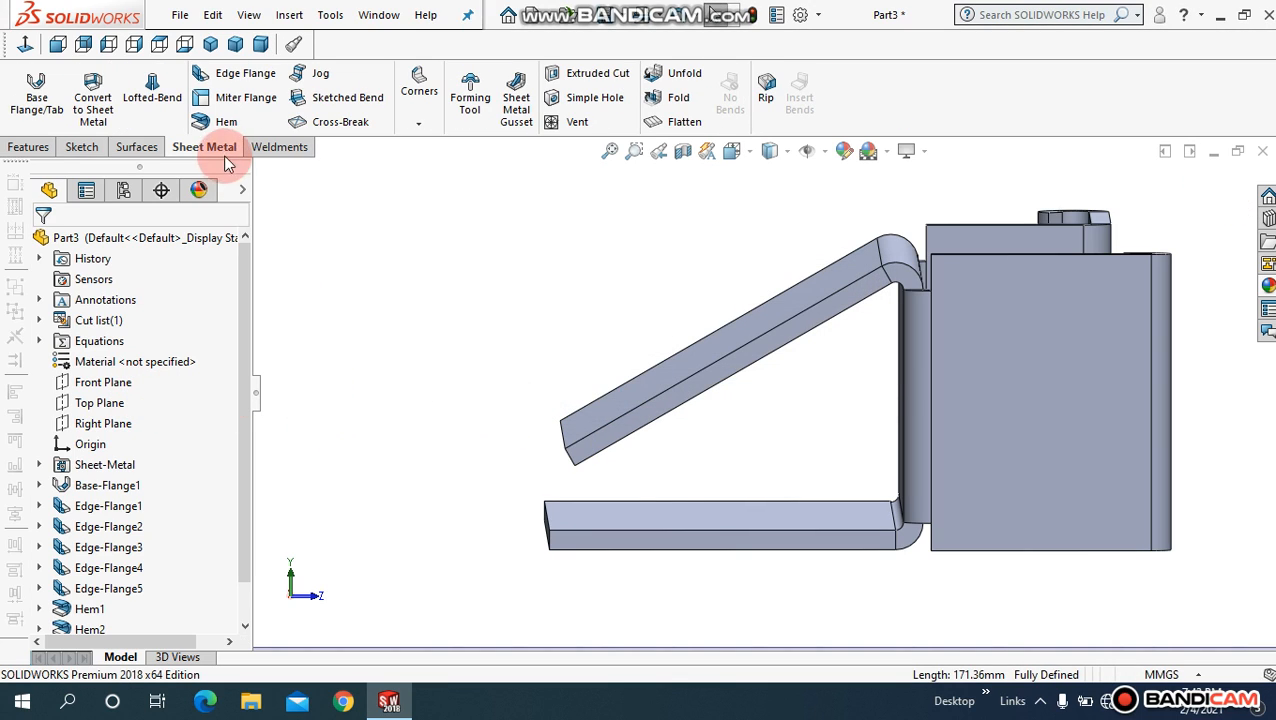
Step: Start a hem on the free edge of the slanted flange and set its type to Tear Drop
{"action": "left_click", "coordinate": [222, 118]}
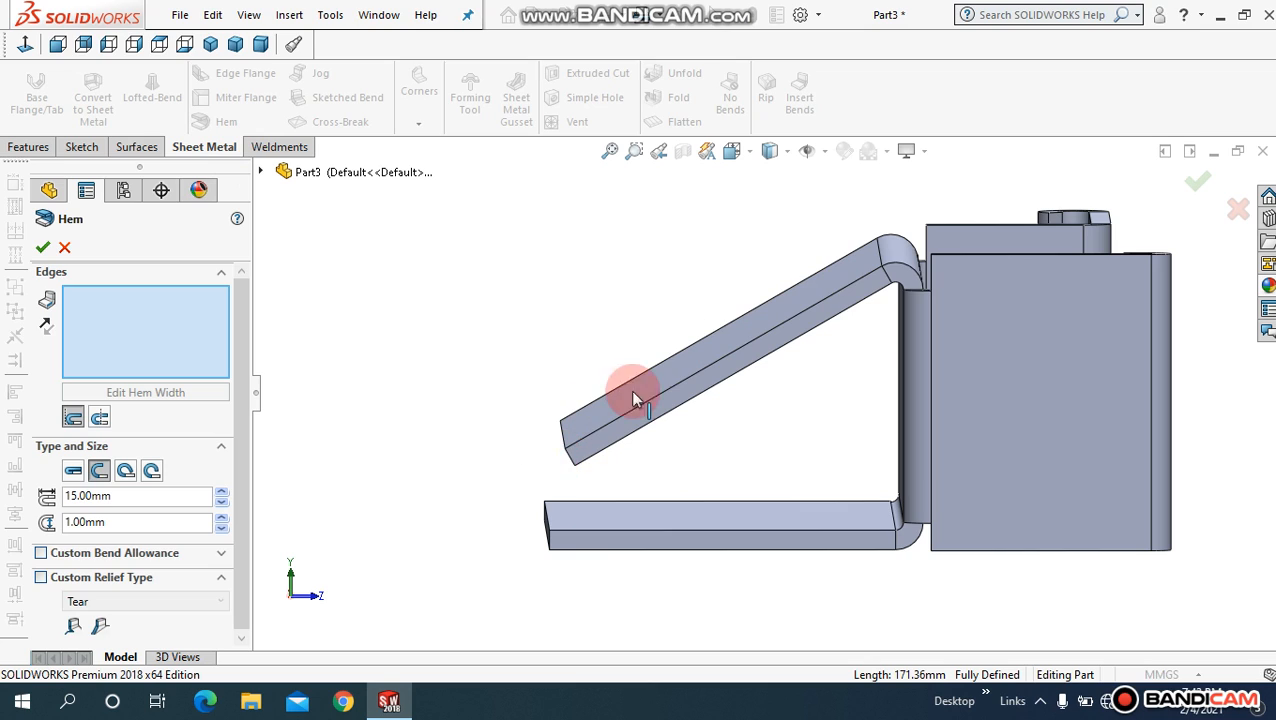
{"action": "mouse_move", "coordinate": [625, 322]}
{"action": "middle_mouse_down"}
{"action": "mouse_move", "coordinate": [664, 317]}
{"action": "mouse_move", "coordinate": [643, 326]}
{"action": "middle_mouse_up"}
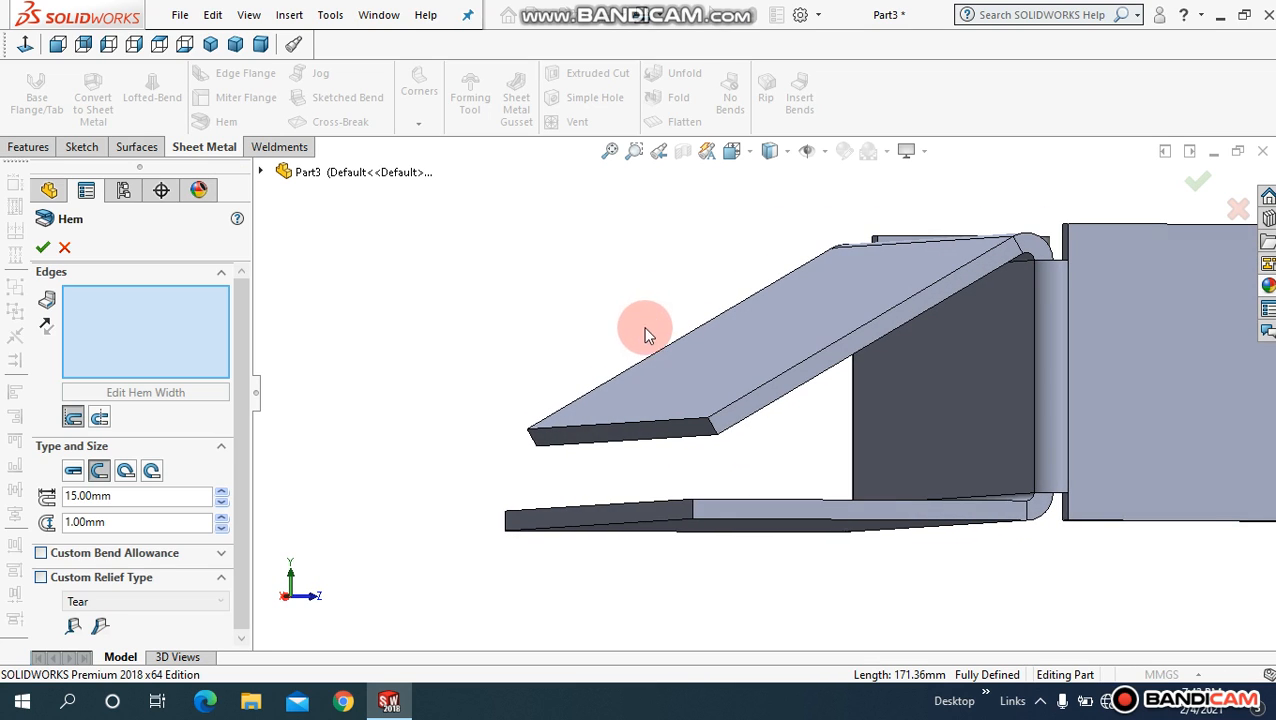
{"action": "left_click", "coordinate": [645, 425]}
{"action": "middle_click_drag", "start_coordinate": [661, 433], "coordinate": [447, 370]}
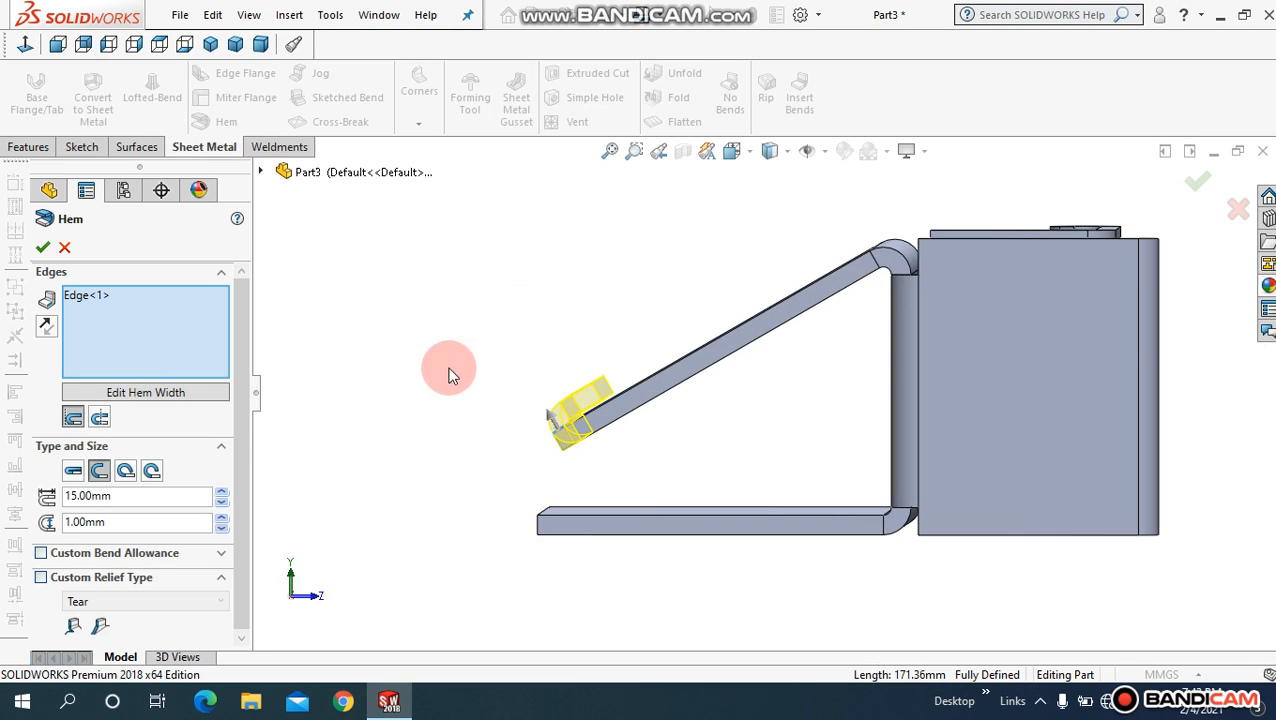
{"action": "left_click_drag", "start_coordinate": [242, 423], "coordinate": [241, 458]}
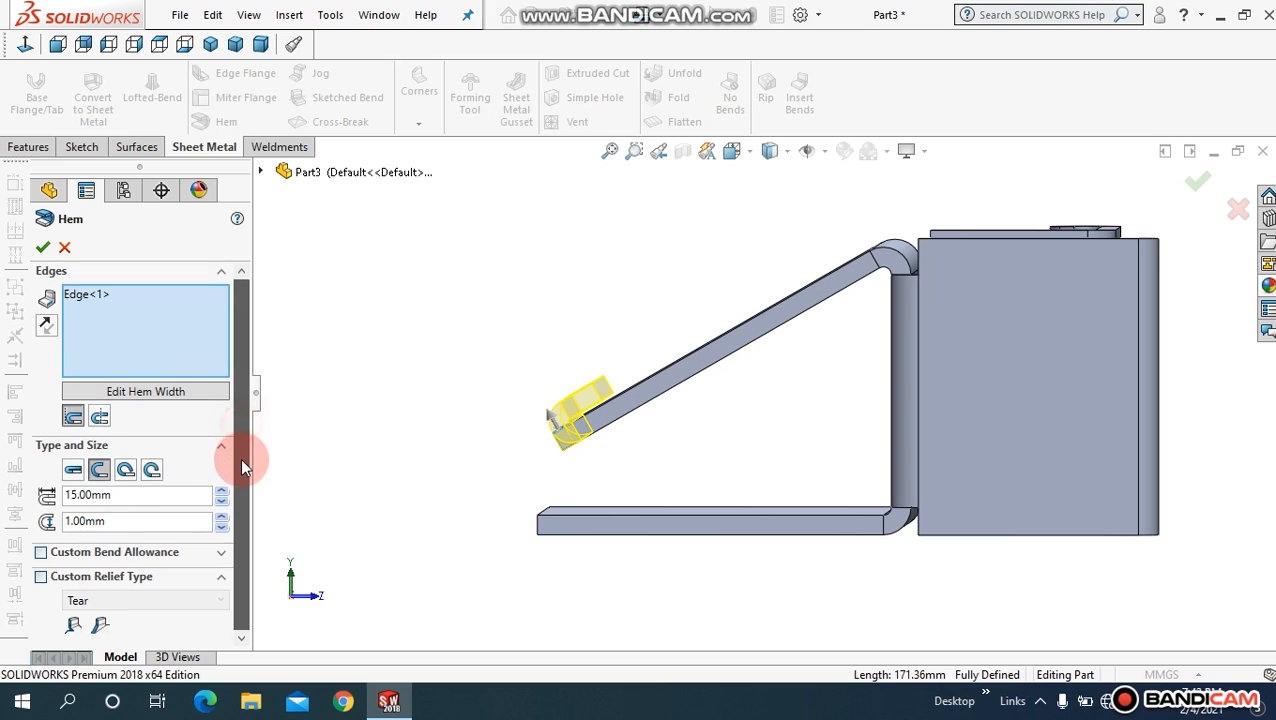
{"action": "left_click", "coordinate": [125, 472]}
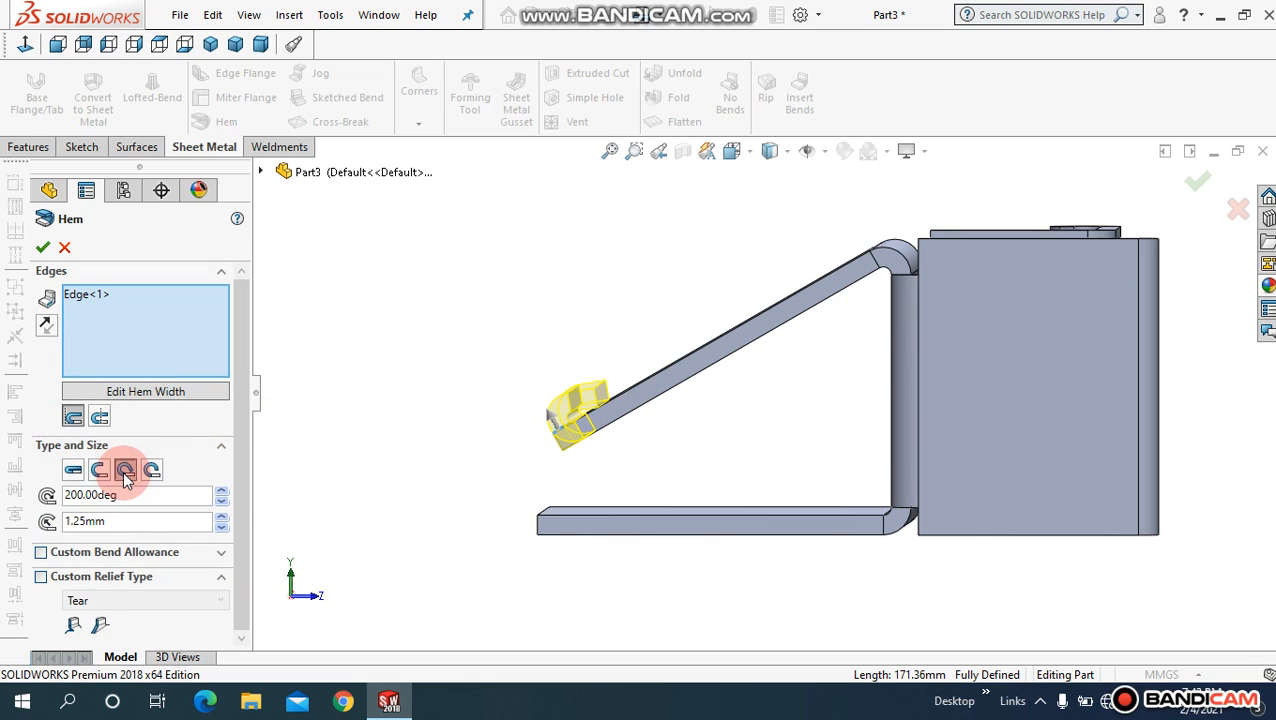
Step: Try a tear drop hem angle of 112°, and set the angle to 222°
{"action": "left_click", "coordinate": [124, 495]}
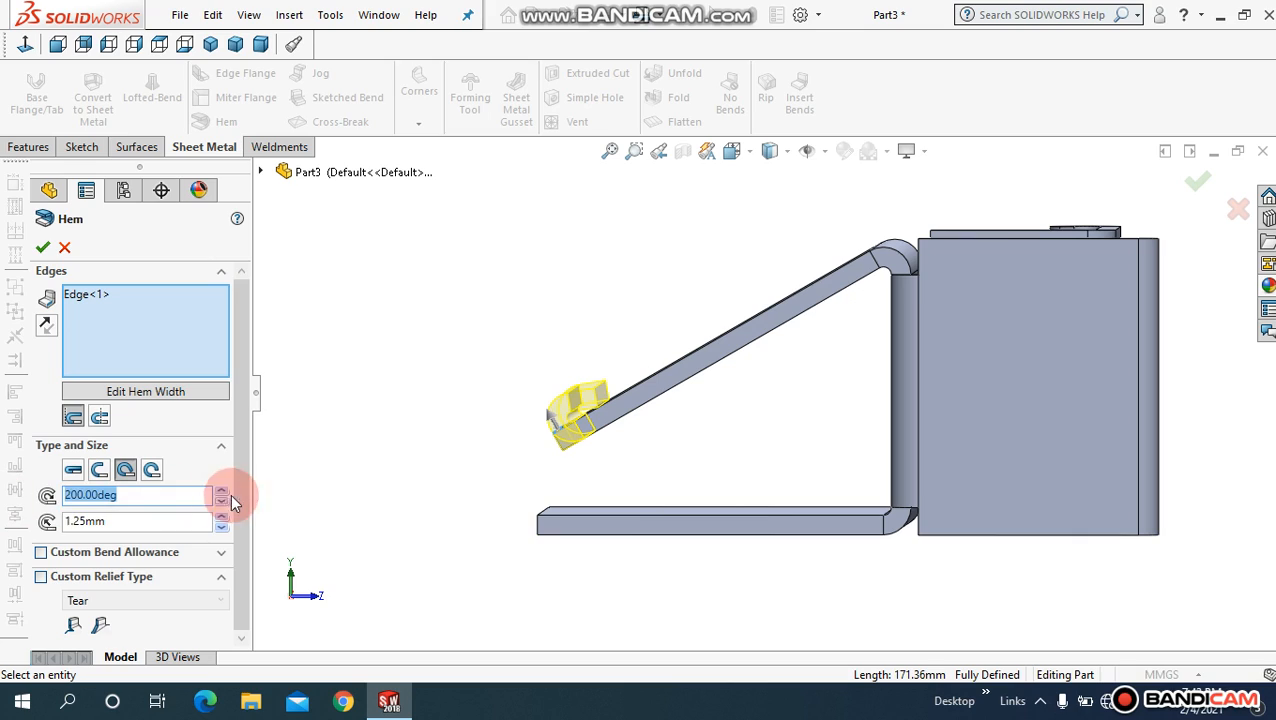
{"action": "type", "text": "112"}
{"action": "left_click", "coordinate": [378, 393]}
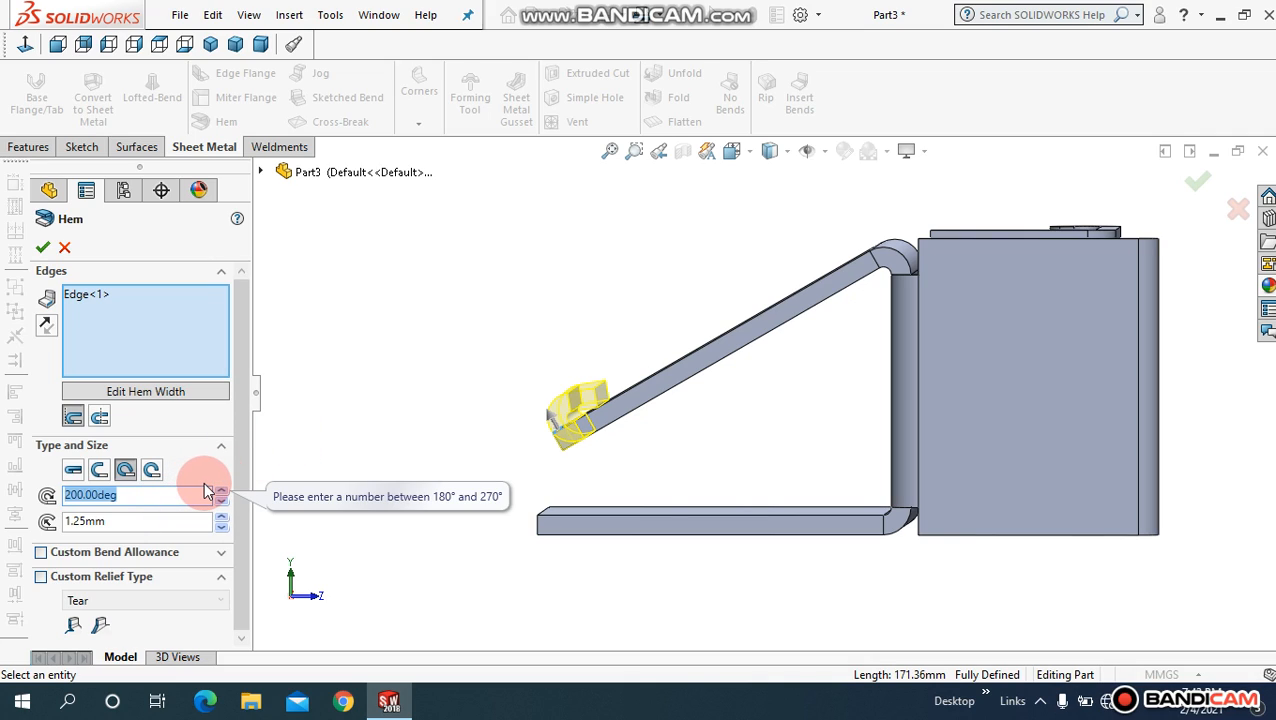
{"action": "type", "text": "22"}
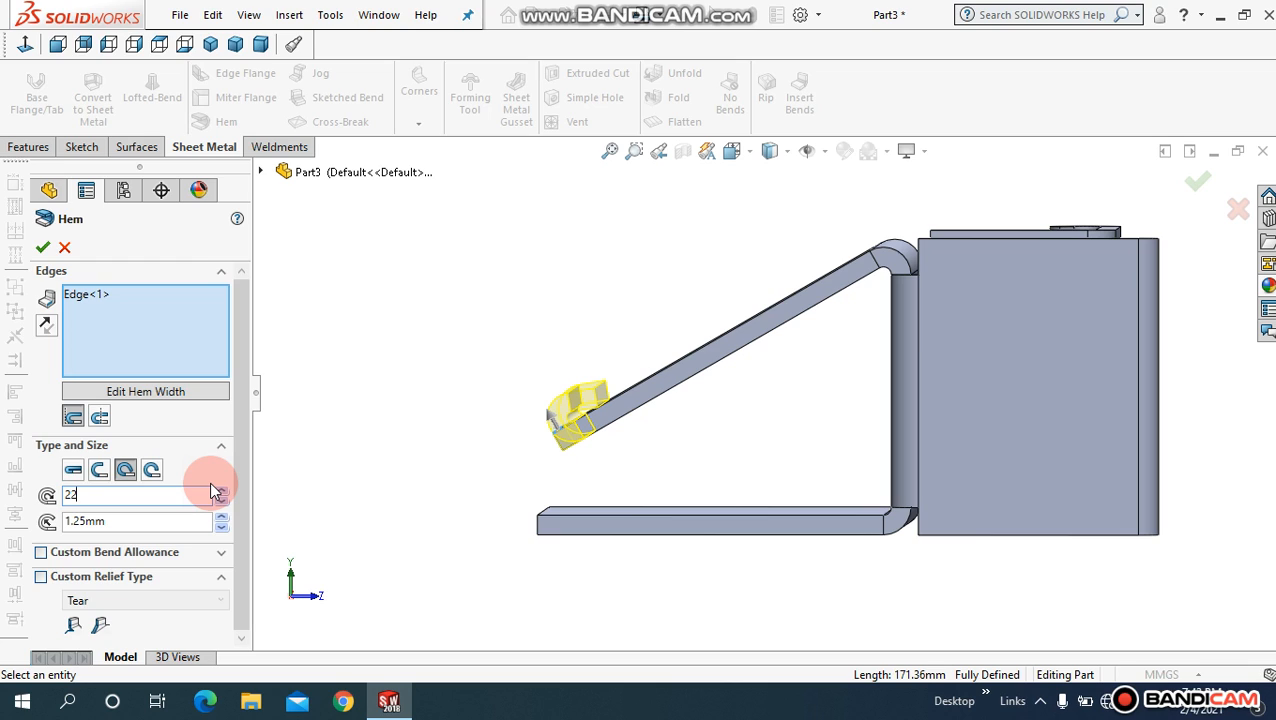
{"action": "type", "text": "2.00deg"}
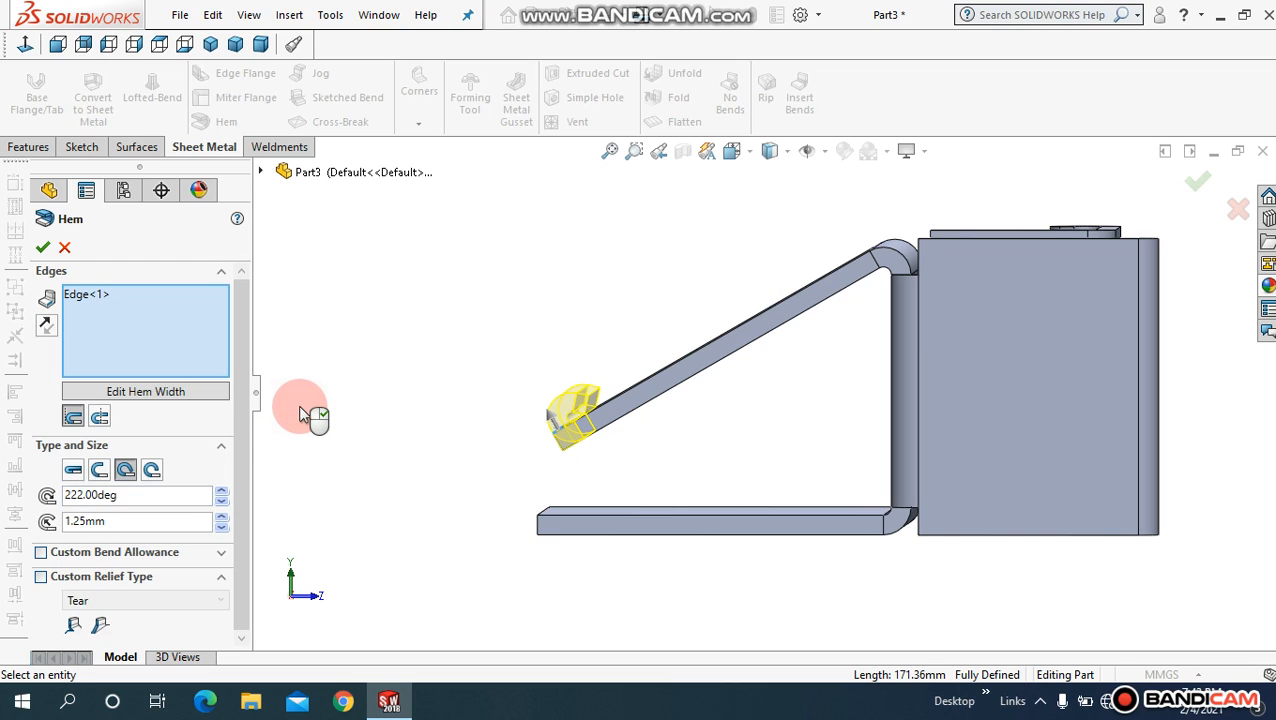
{"action": "middle_click_drag", "start_coordinate": [445, 422], "coordinate": [521, 413]}
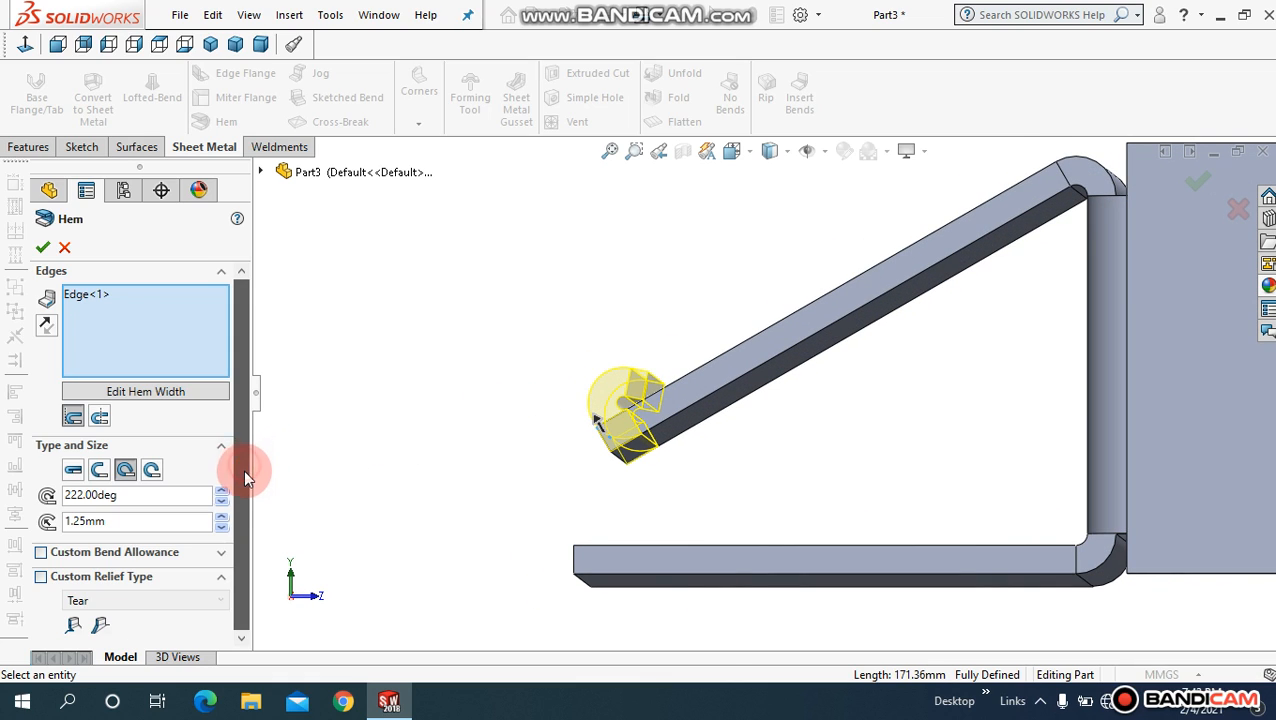
Step: Set the tear drop hem's radius to 3 mm and create the hem on the slanted flange
{"action": "left_click_drag", "start_coordinate": [100, 528], "coordinate": [43, 521]}
{"action": "middle_click_drag", "start_coordinate": [424, 397], "coordinate": [418, 402]}
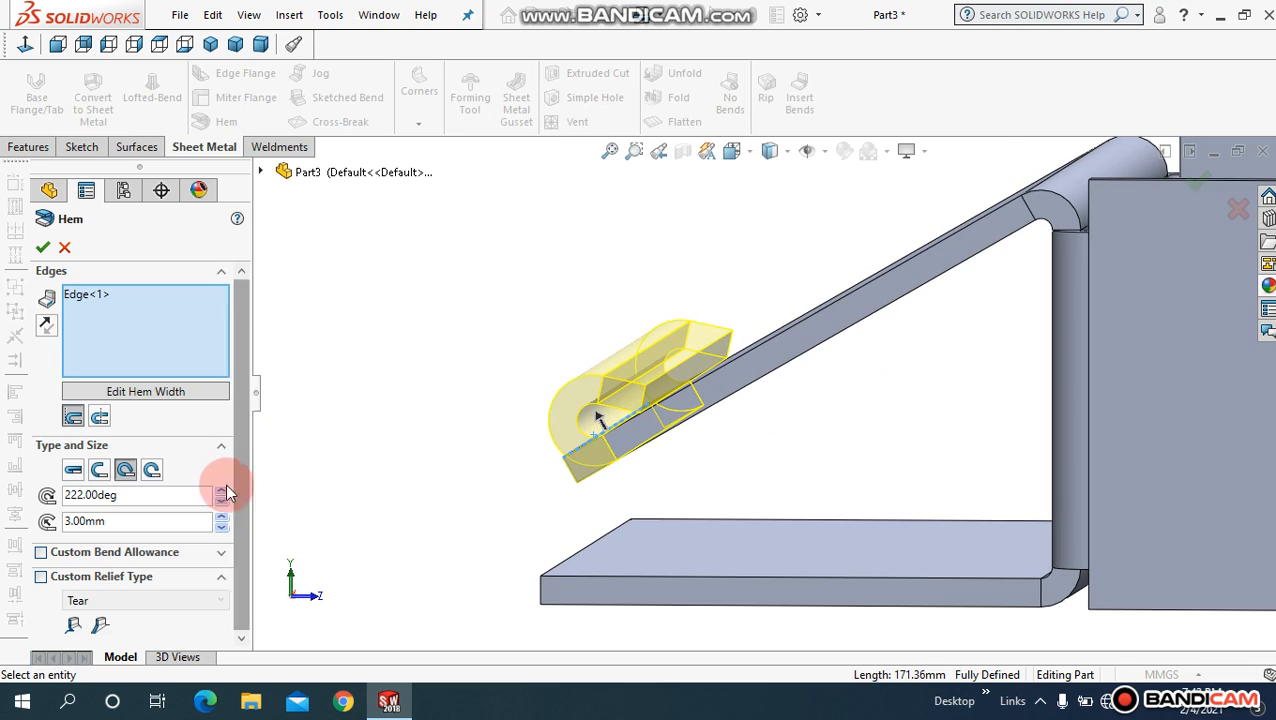
{"action": "left_click", "coordinate": [137, 517]}
{"action": "left_click", "coordinate": [42, 247]}
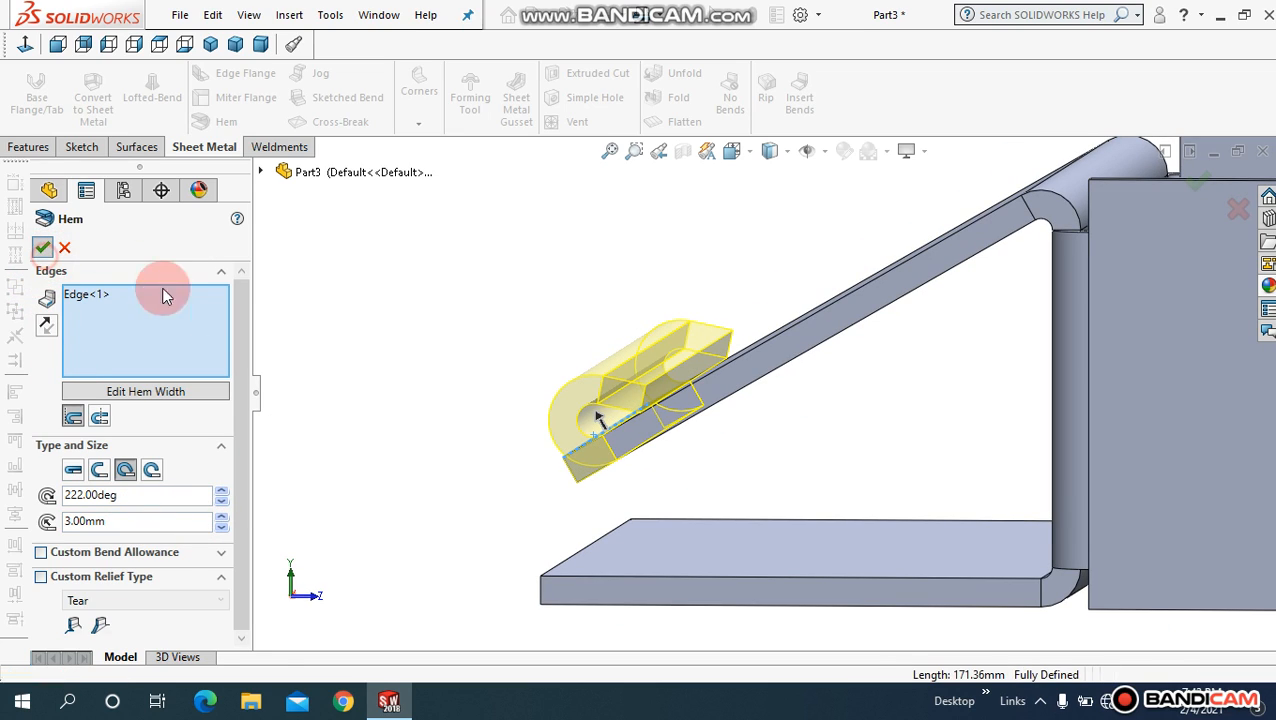
{"action": "middle_click_drag", "start_coordinate": [388, 370], "coordinate": [453, 372]}
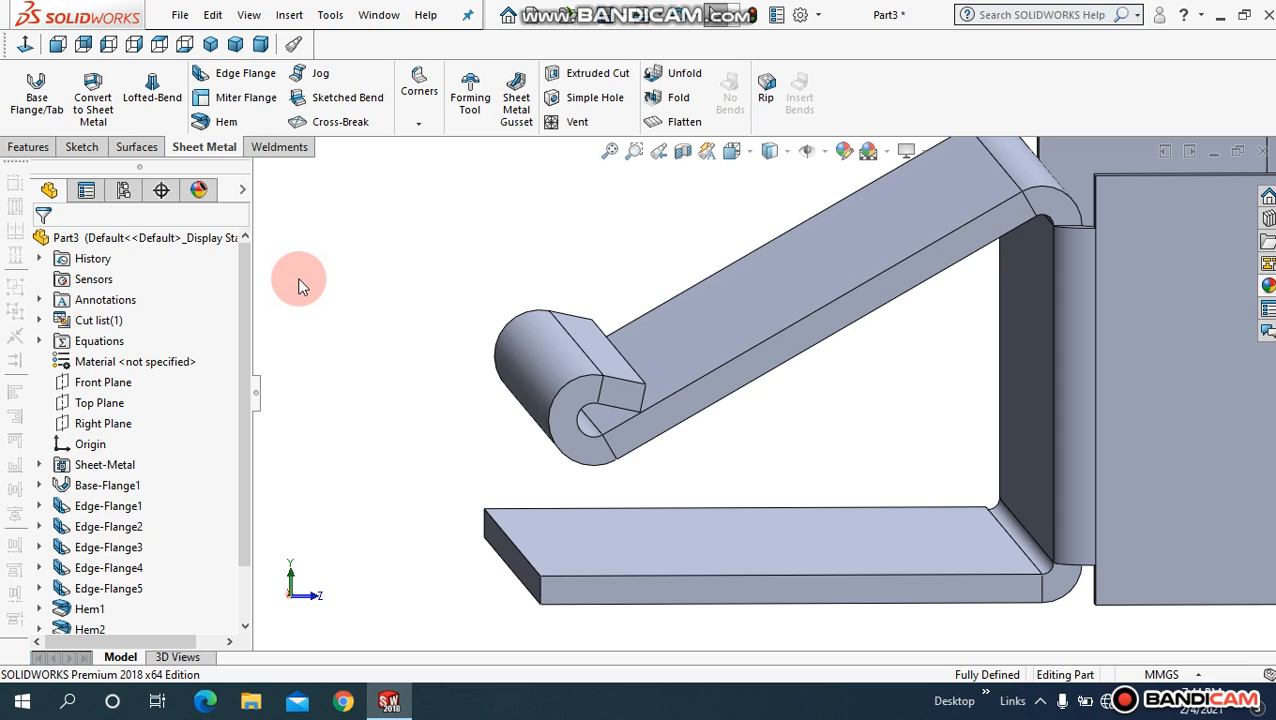
{"action": "left_click", "coordinate": [609, 151]}
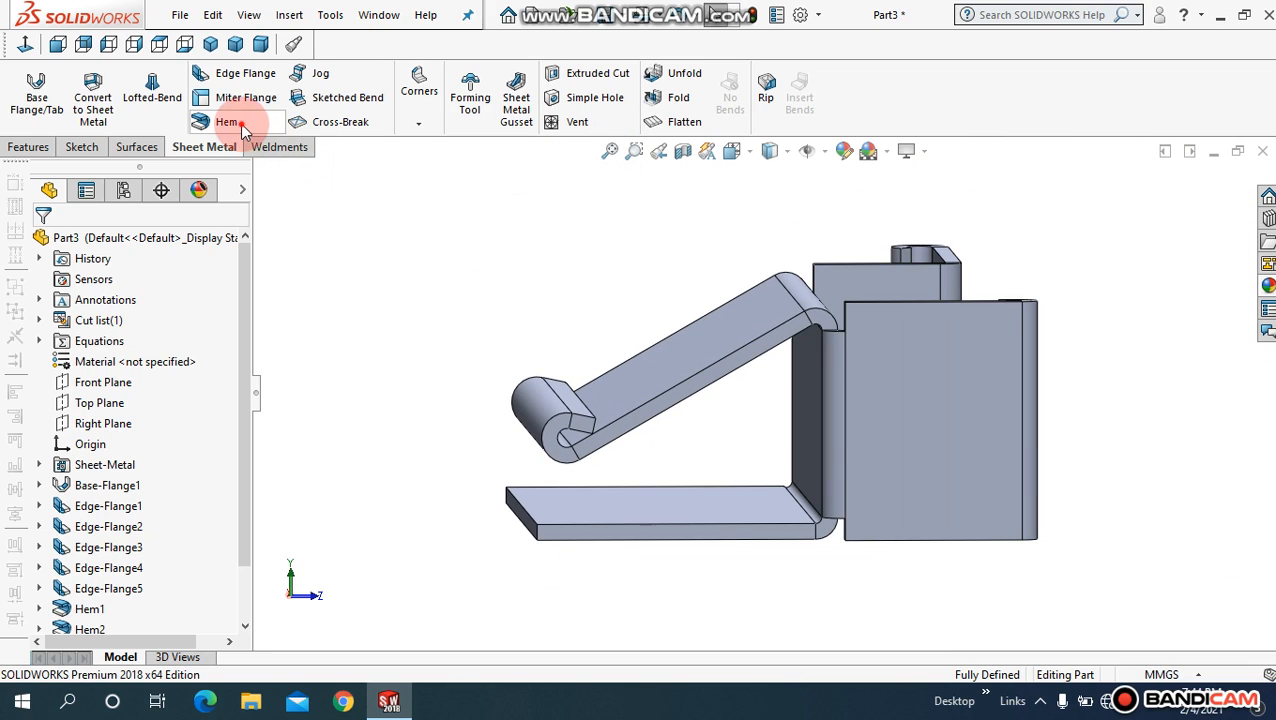
Step: Start an open hem on the upper edges of both short sides of the flat flange below the slanted one
{"action": "left_click", "coordinate": [226, 122]}
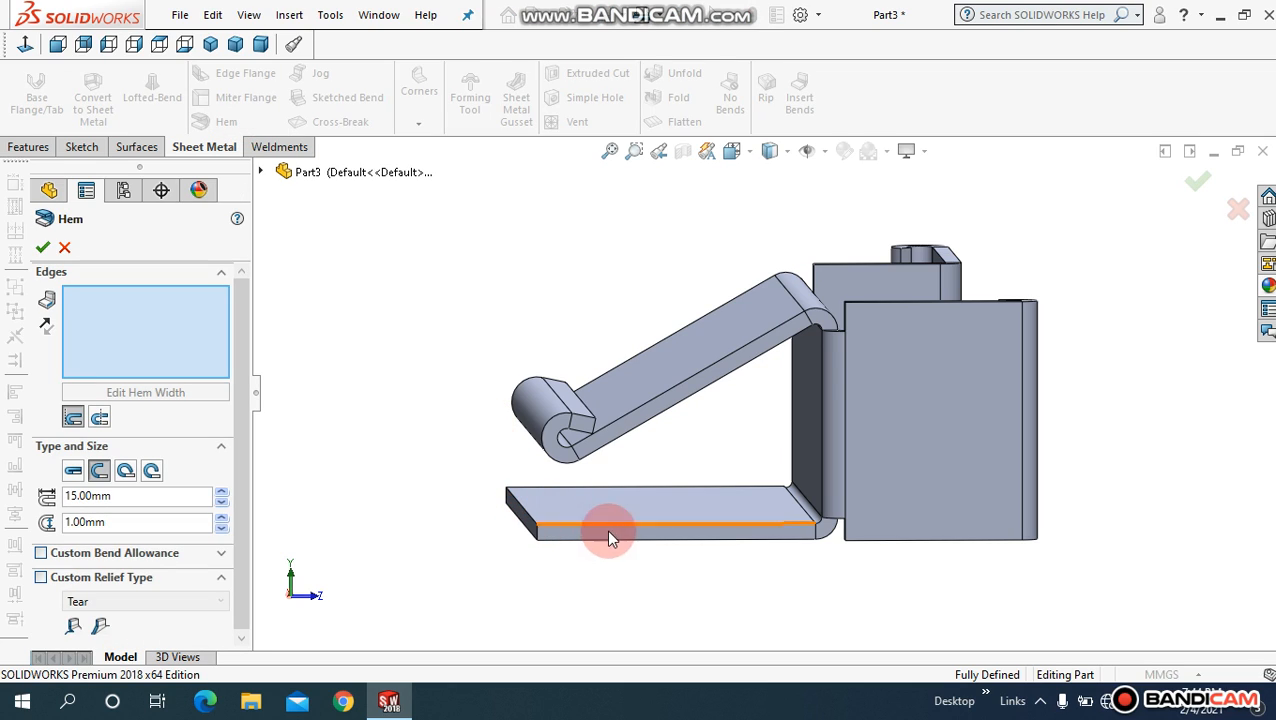
{"action": "left_click", "coordinate": [639, 522]}
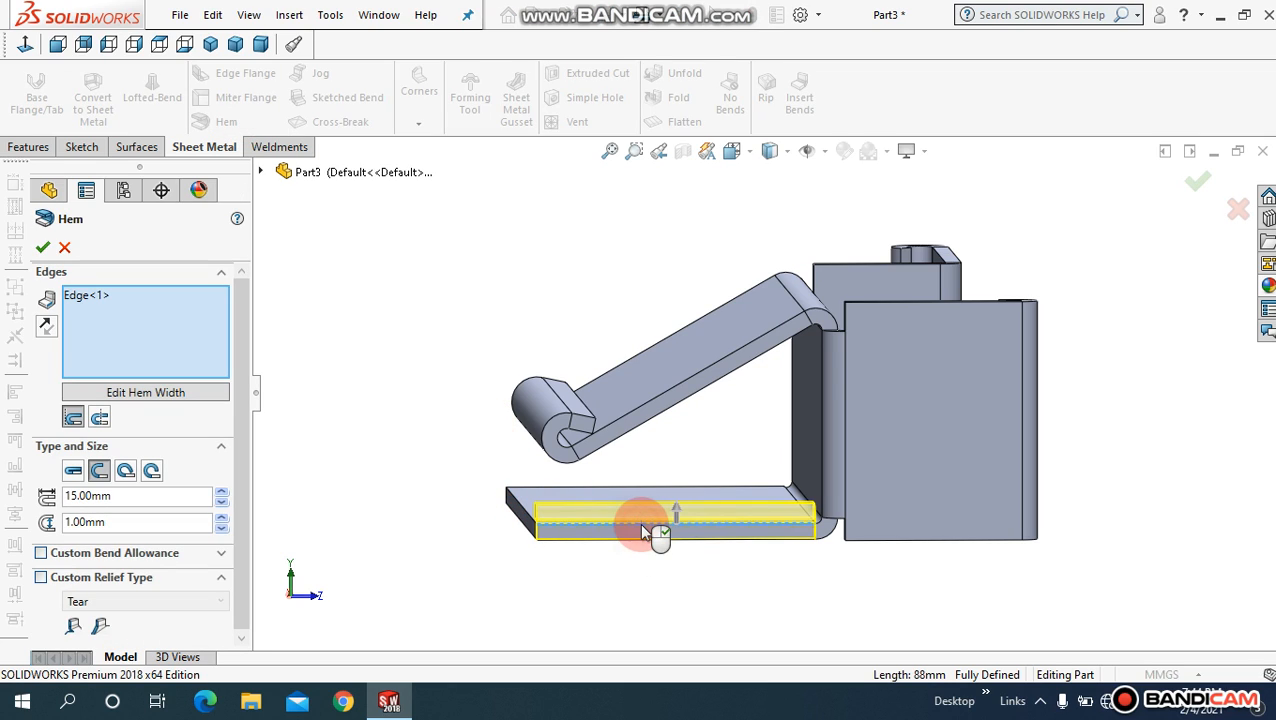
{"action": "middle_click_drag", "start_coordinate": [458, 452], "coordinate": [506, 472]}
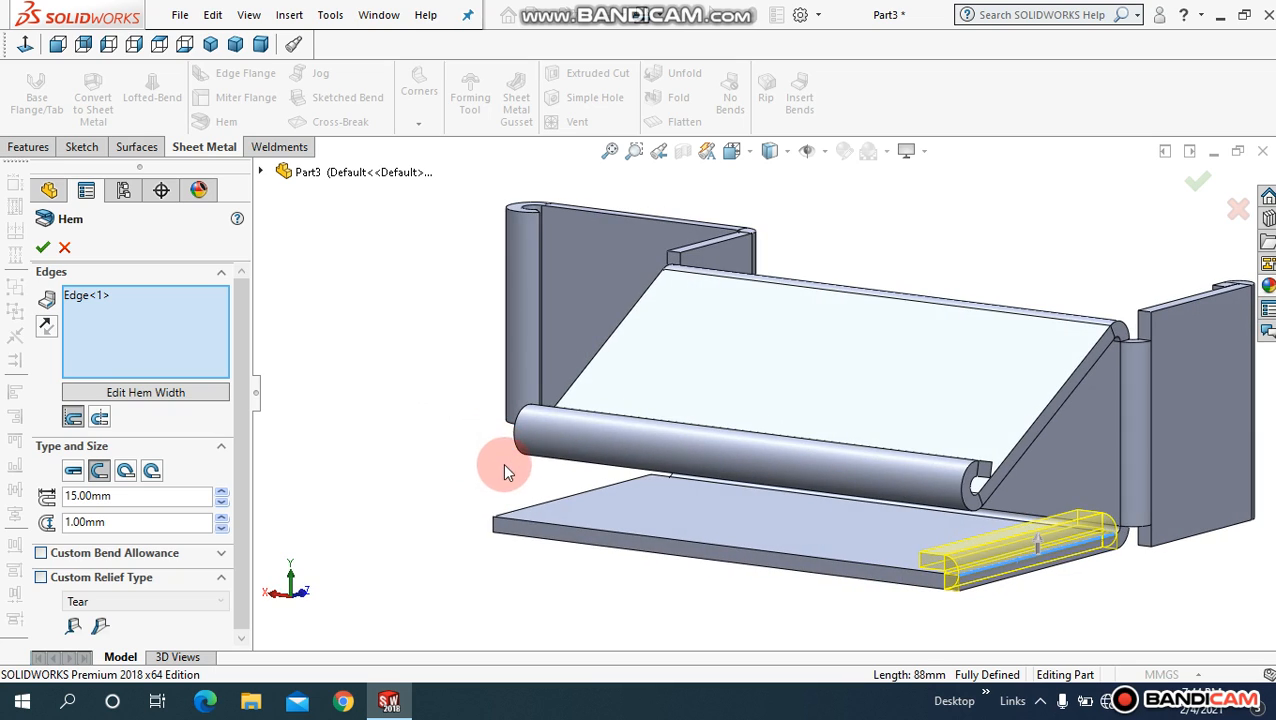
{"action": "left_click", "coordinate": [535, 514]}
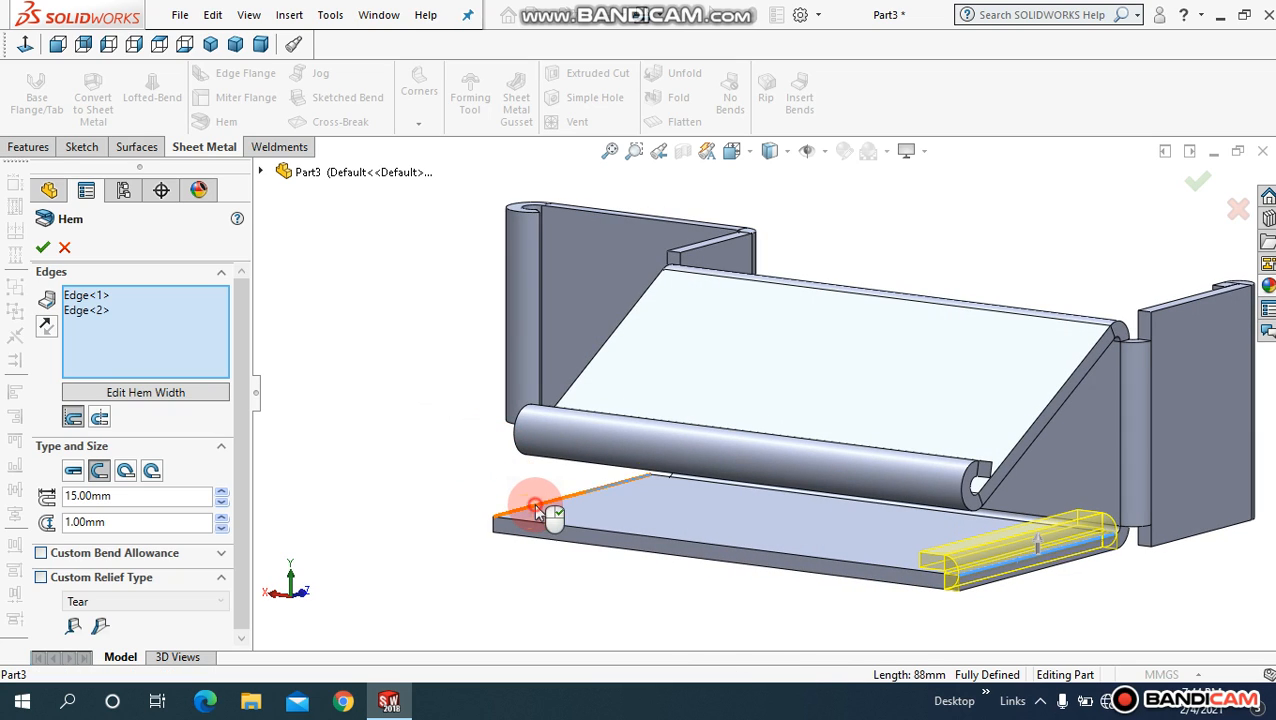
{"action": "middle_click_drag", "start_coordinate": [484, 484], "coordinate": [399, 456]}
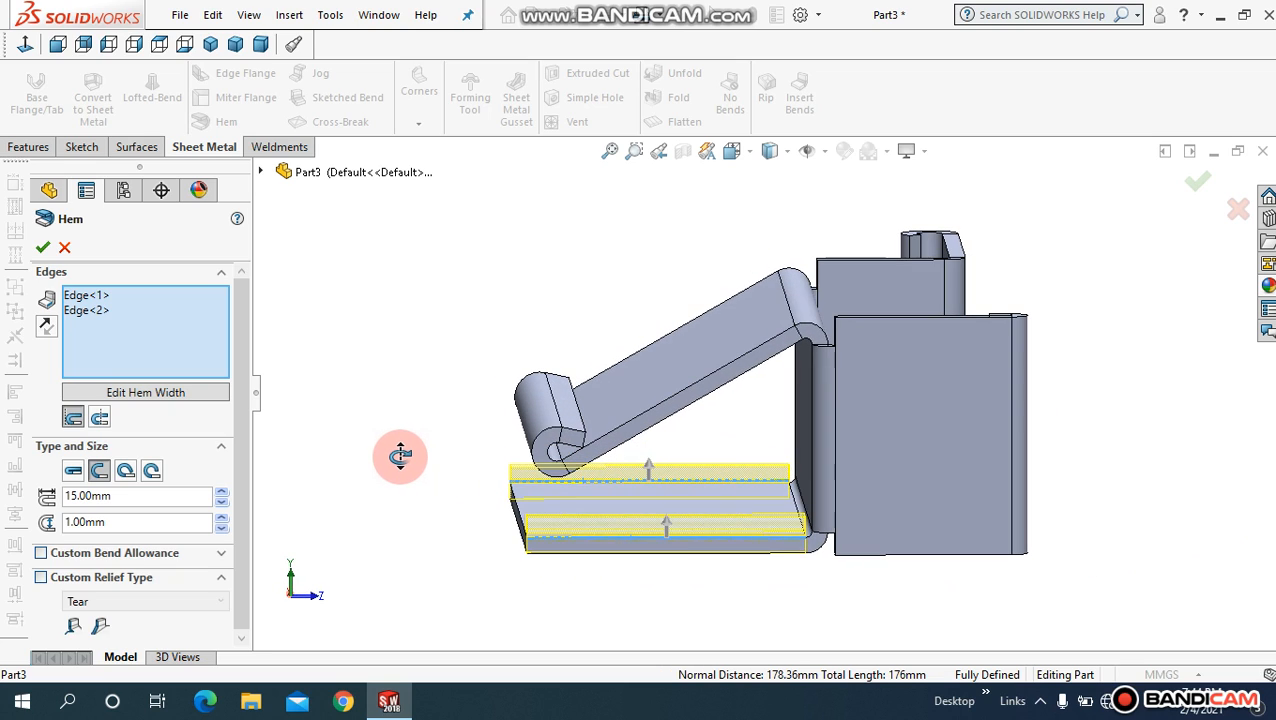
Step: Set the open hems to Bend Outside and create them with a 15 mm length and 1 mm gap
{"action": "left_click", "coordinate": [99, 417]}
{"action": "middle_click_drag", "start_coordinate": [290, 420], "coordinate": [402, 420]}
{"action": "left_click", "coordinate": [99, 417]}
{"action": "left_click", "coordinate": [42, 247]}
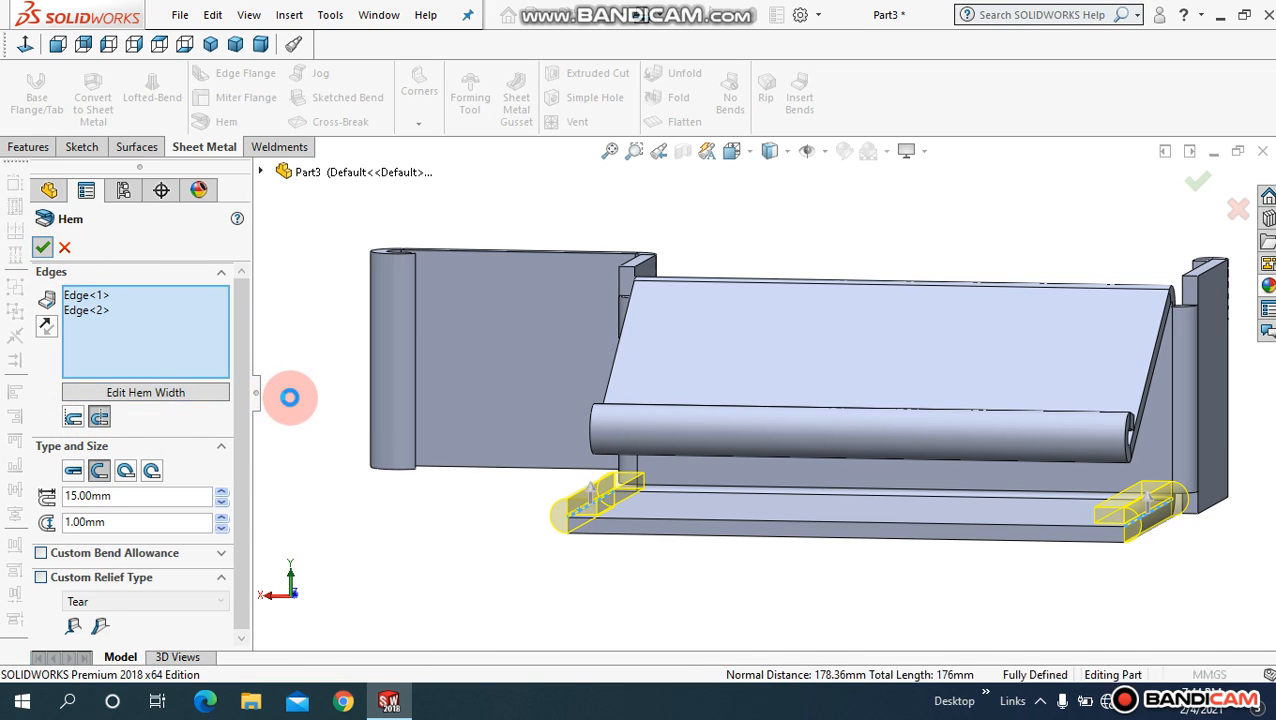
{"action": "middle_click_drag", "start_coordinate": [293, 399], "coordinate": [392, 279]}
{"action": "left_click", "coordinate": [610, 150]}
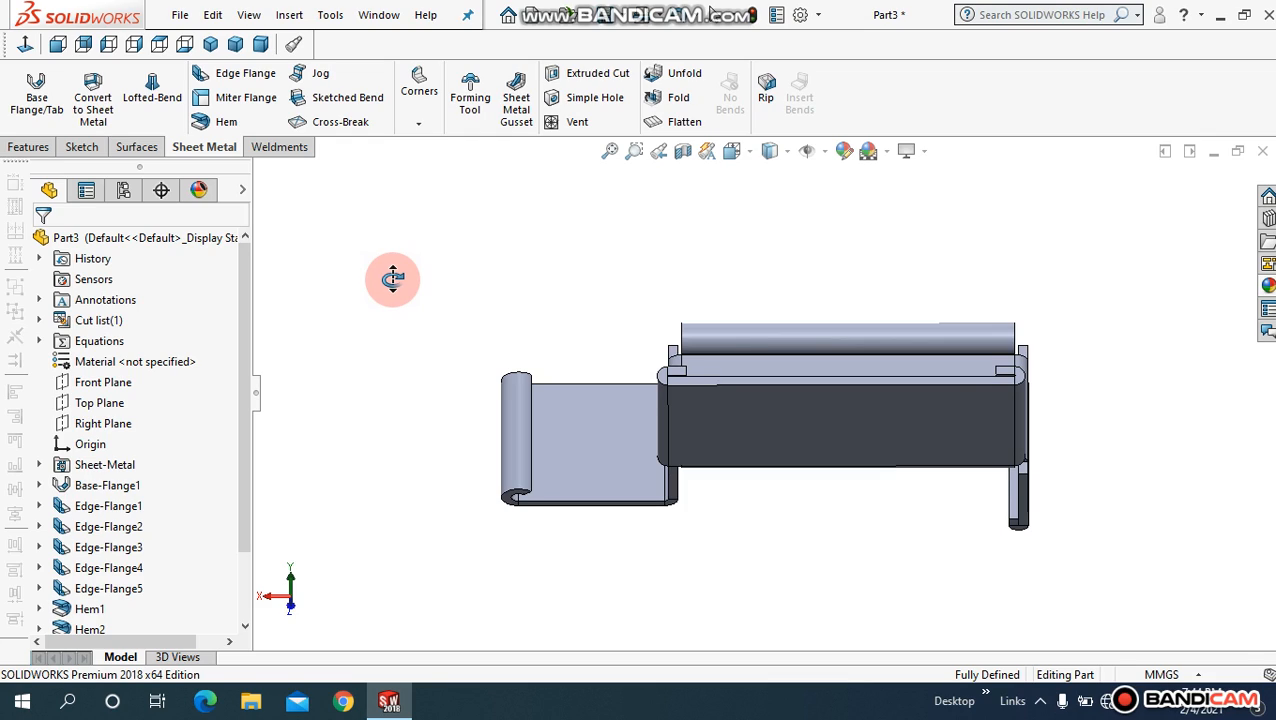
{"action": "middle_click_drag", "start_coordinate": [392, 279], "coordinate": [385, 257]}
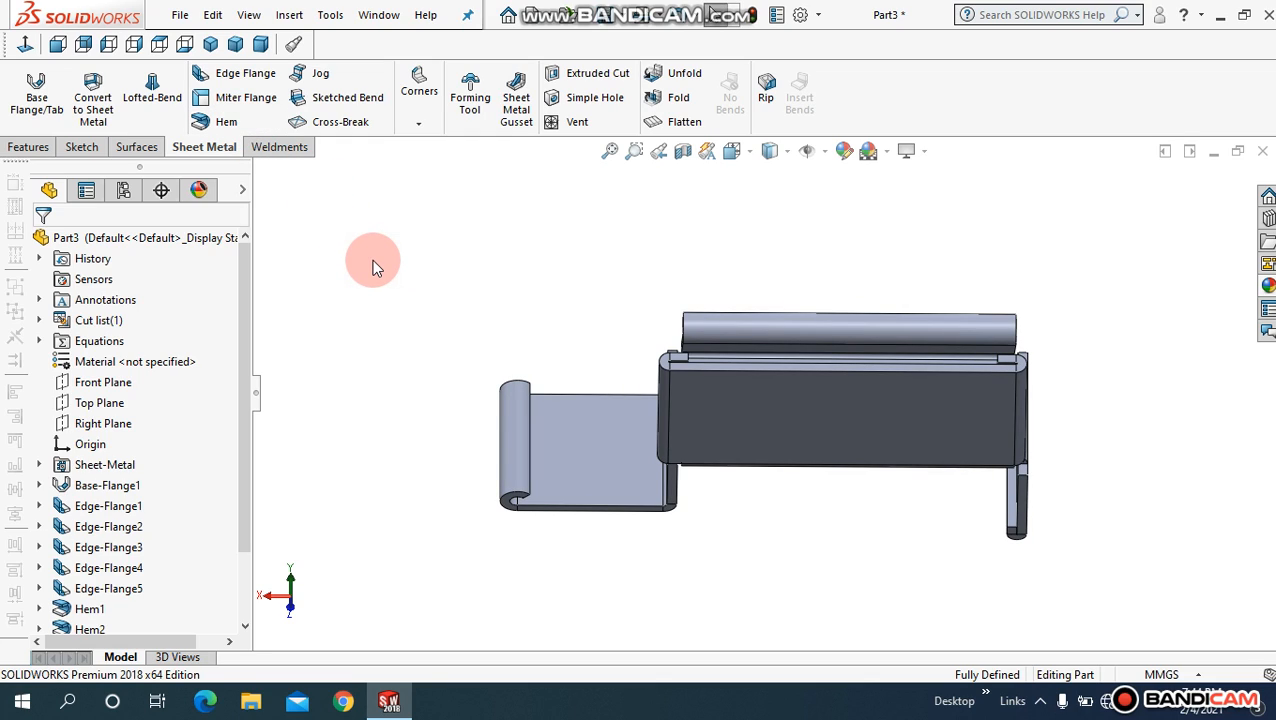
{"action": "middle_click_drag", "start_coordinate": [393, 327], "coordinate": [437, 350]}
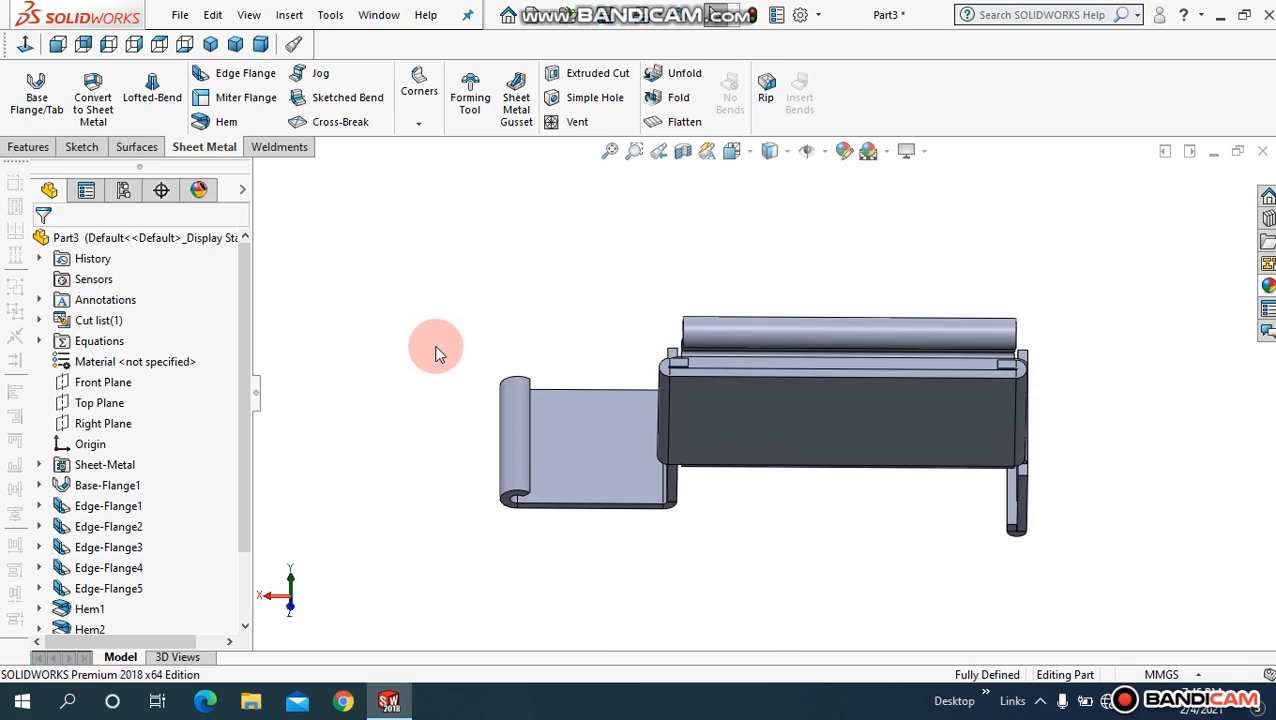
{"action": "middle_click_drag", "start_coordinate": [513, 299], "coordinate": [588, 292]}
{"action": "left_click", "coordinate": [609, 151]}
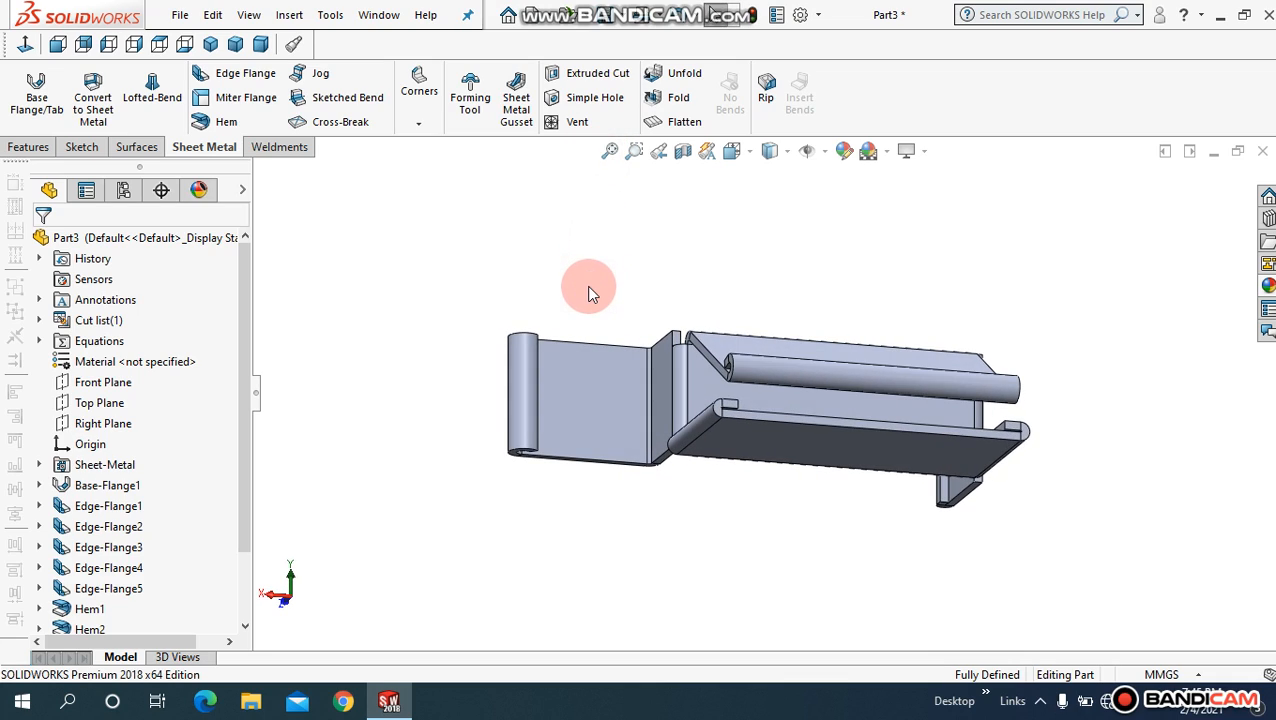